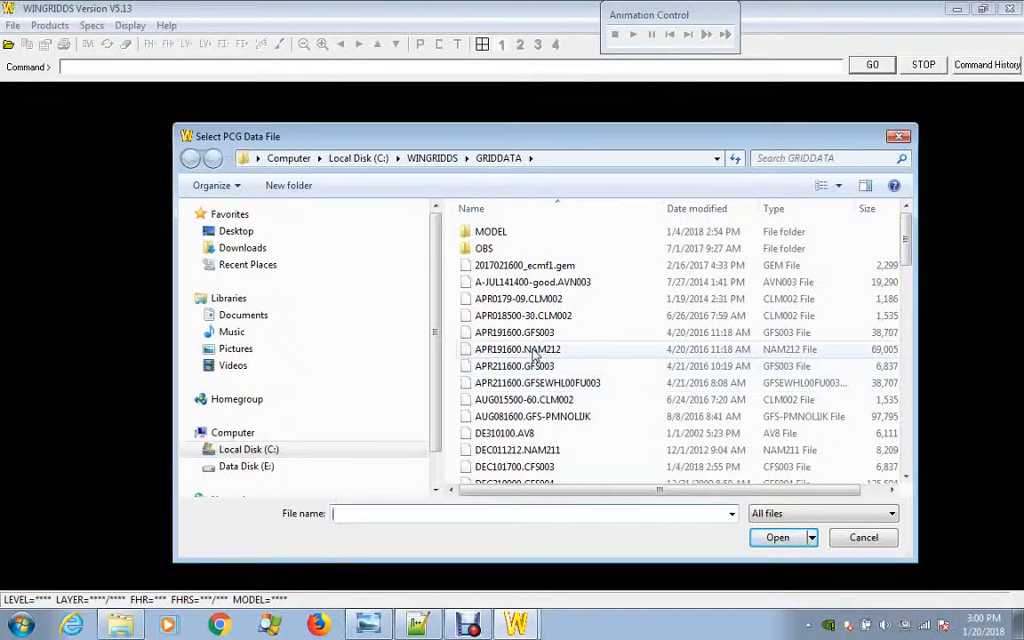
# Open the data file APR191600.NAM212 and page through its field listing to the end.
pyautogui.doubleClick(533, 349)
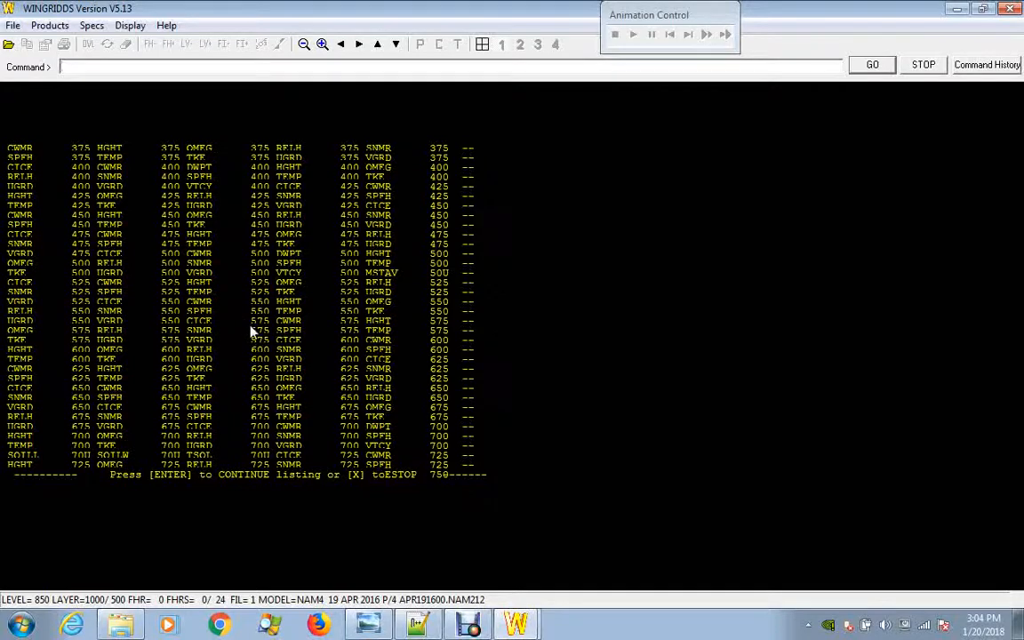
pyautogui.press('Return')
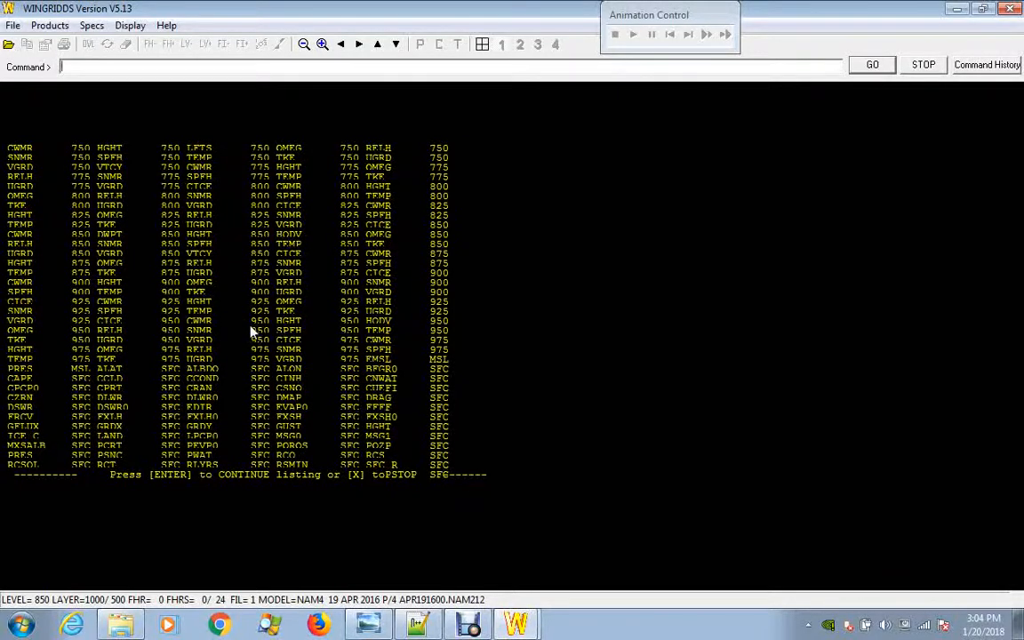
pyautogui.press('Return')
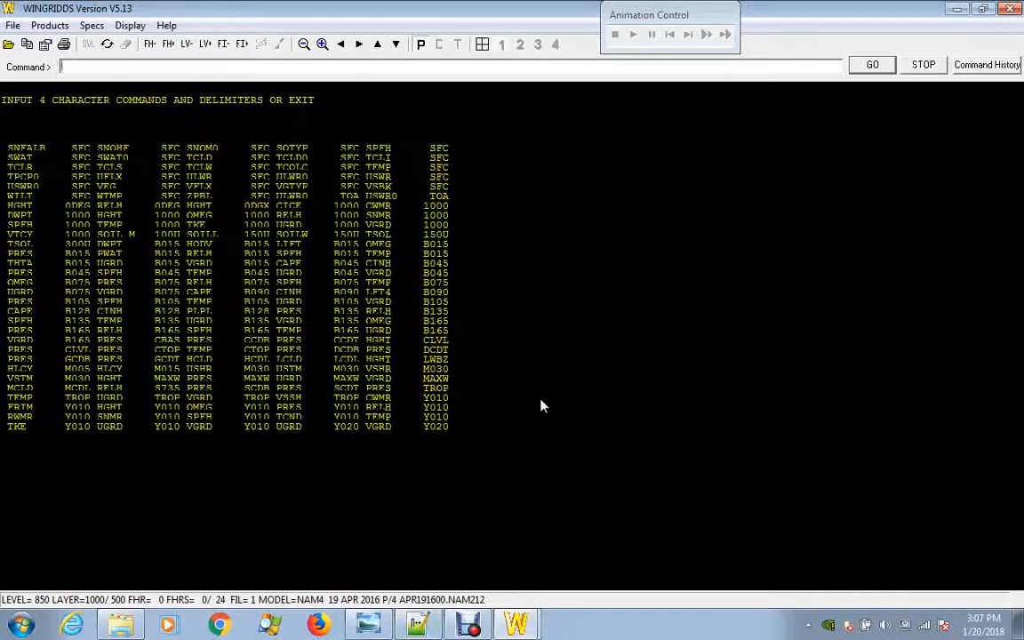
# Plot the 850 level height contours with HGHT, and replace them with wind arrows using WIND.
pyautogui.write('HGHT')
pyautogui.press('Return')
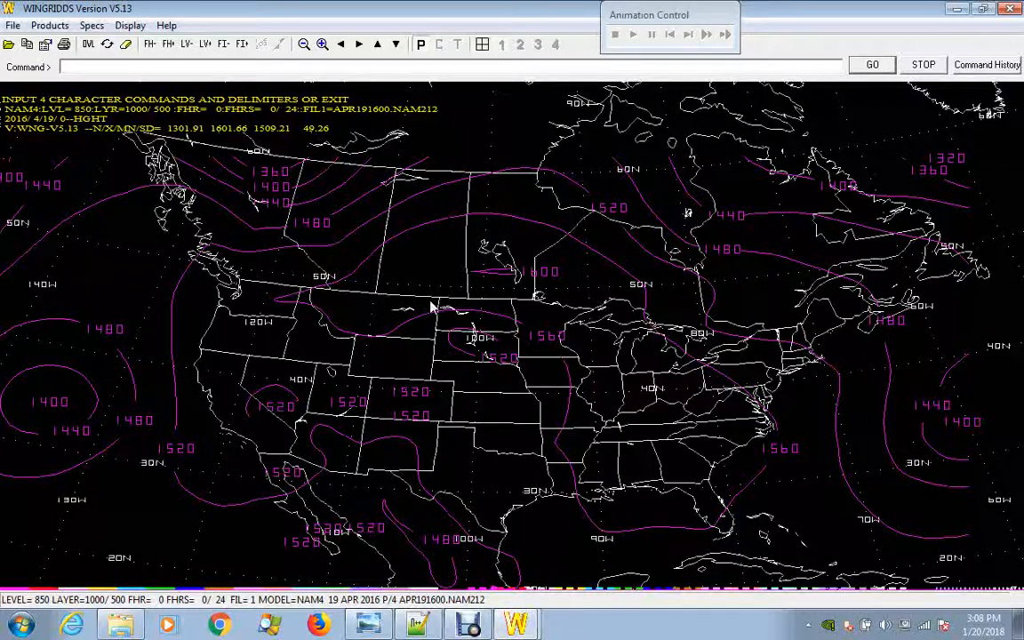
pyautogui.write('D')
pyautogui.press('Return')
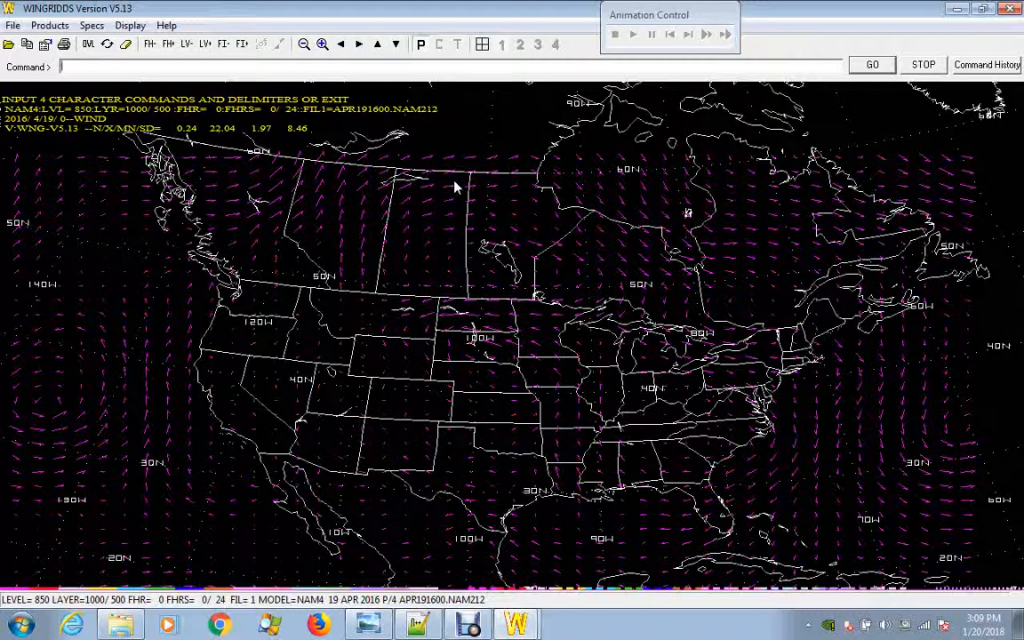
# Plot the wind as barbs with WIND BARB and as streamlines with WIND STRM.
pyautogui.write('WIND BARB')
pyautogui.press('Return')
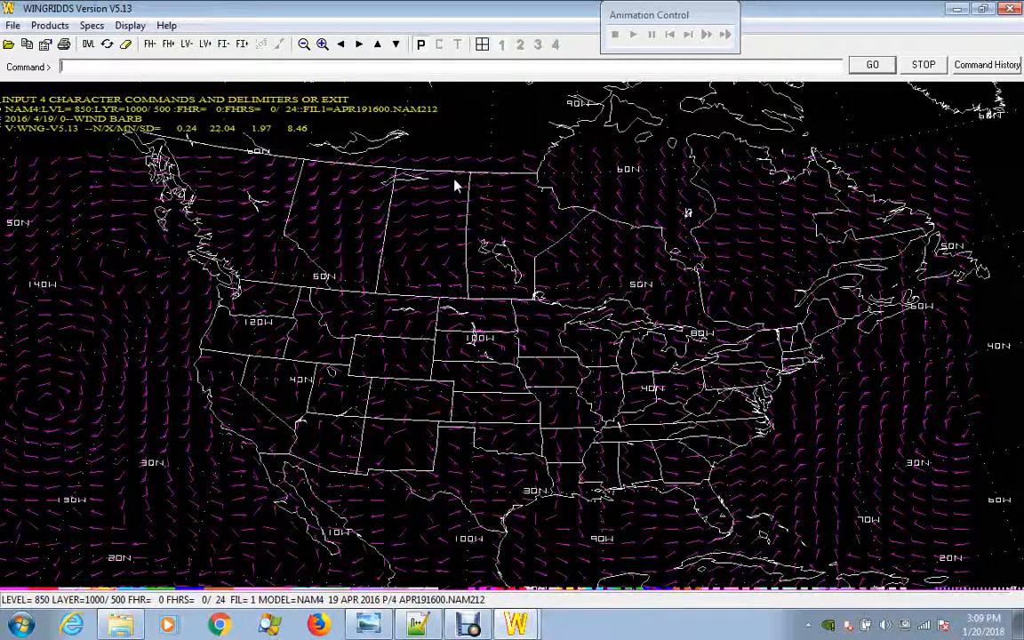
pyautogui.write('WIND STRM')
pyautogui.press('Return')
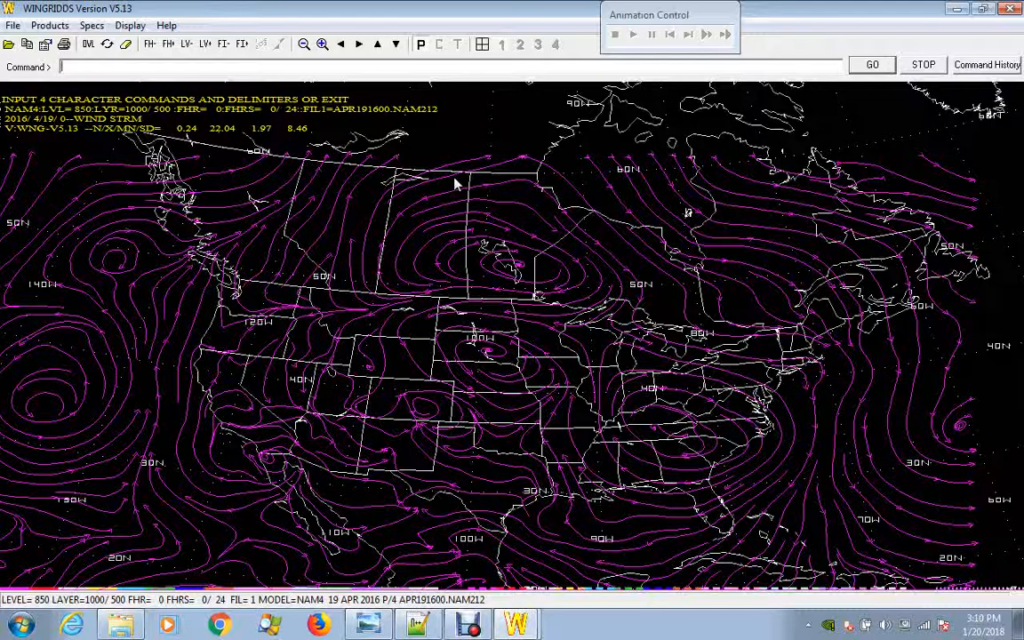
# Return the wind plot to arrows and plot height and wind together with HGHT/WIND.
pyautogui.write('AROW')
pyautogui.press('Return')
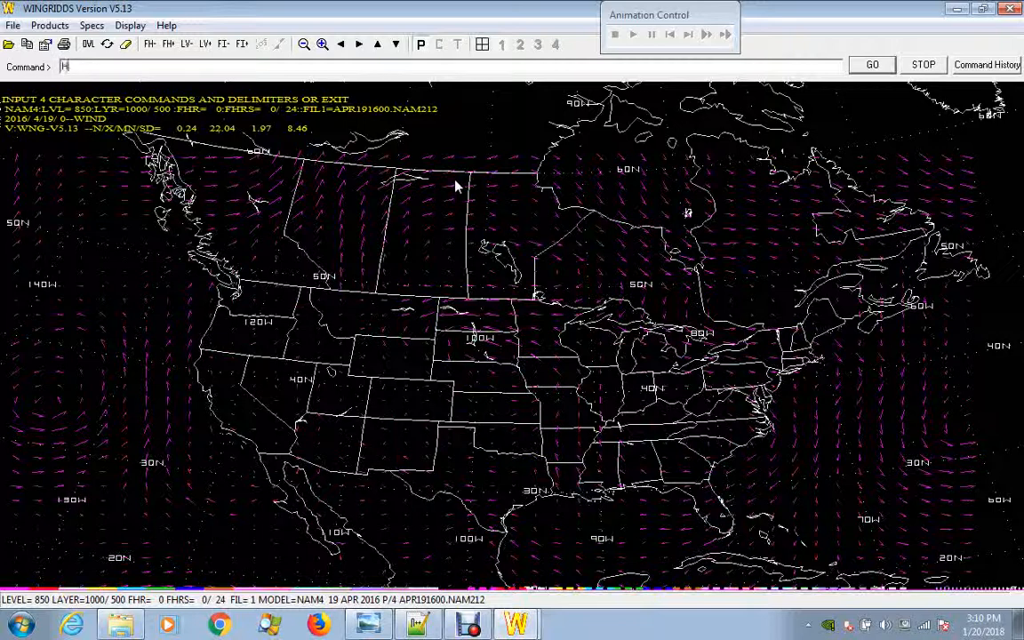
pyautogui.write('GHT/WIND')
pyautogui.press('Return')
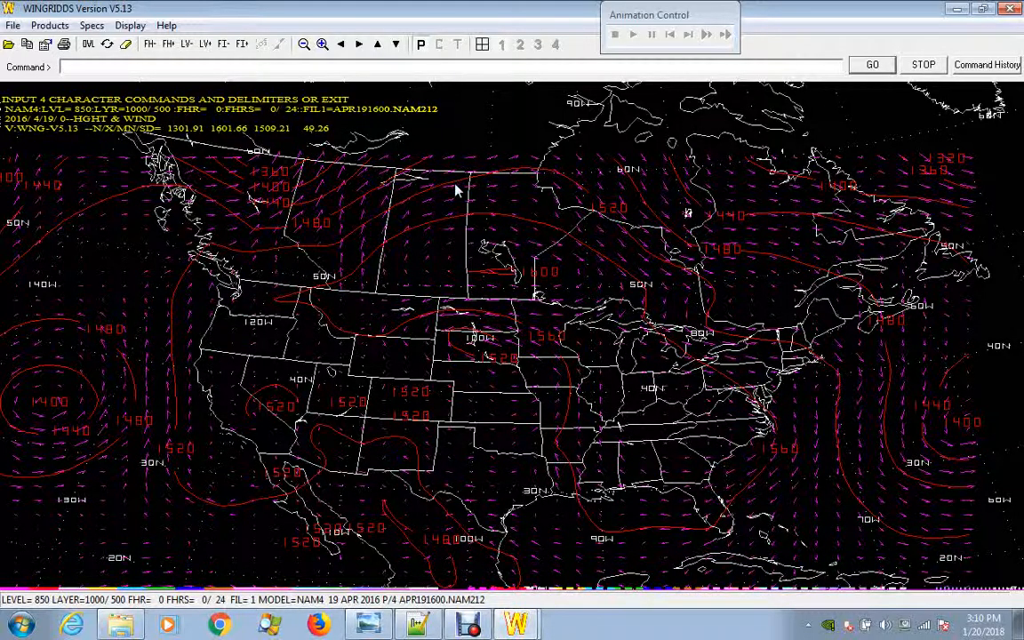
# Try to plot four fields together with the command HGHT/WIND/TEMP/HELH.
pyautogui.write('HGHT/WIND/TEMP/')
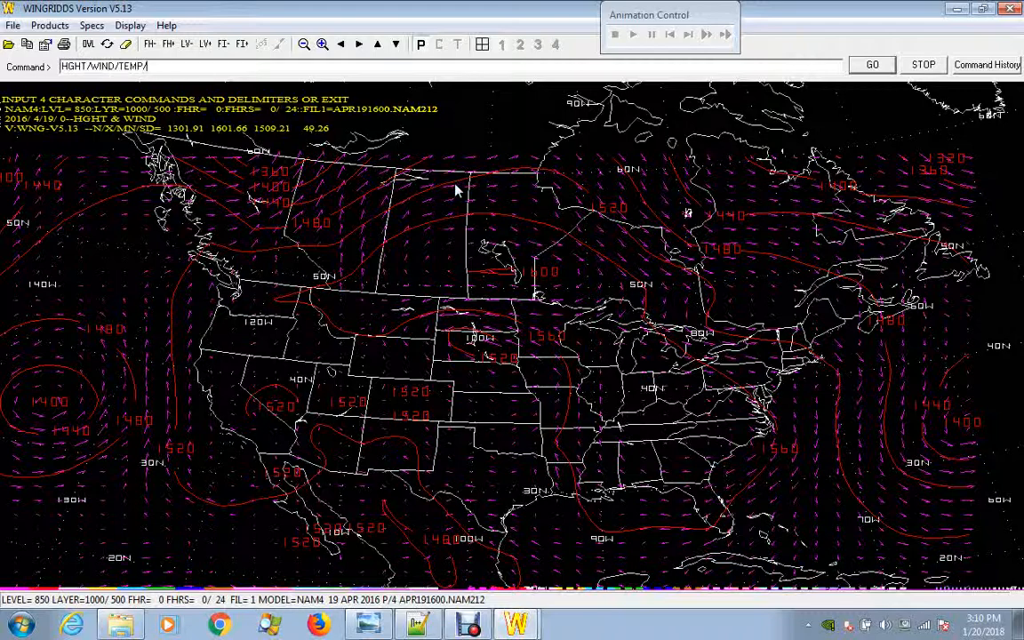
pyautogui.write('HELH')
pyautogui.press('Return')
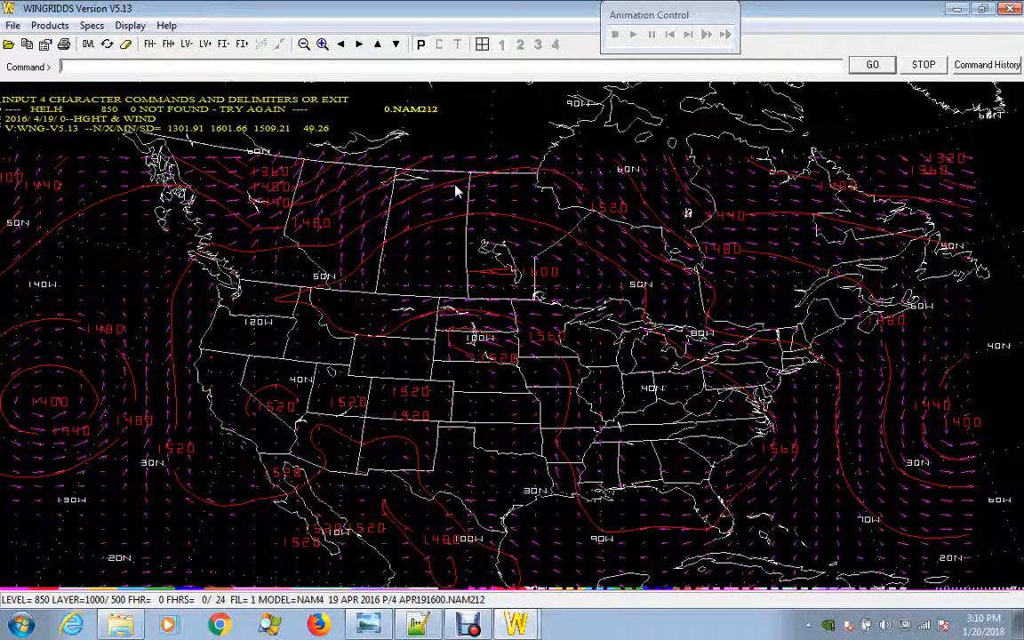
# Plot height, wind, temperature and relative humidity together with HGHT/WIND/TEMP/RELH, and recall that command from the command history.
pyautogui.write('HGHT/WIND/TEMP/RELH')
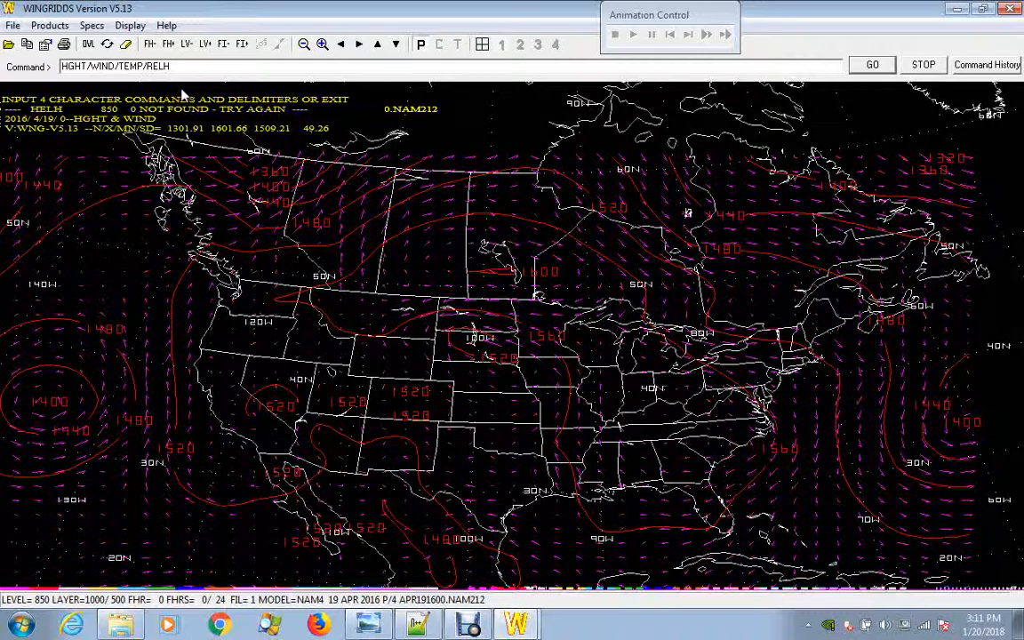
pyautogui.press('Return')
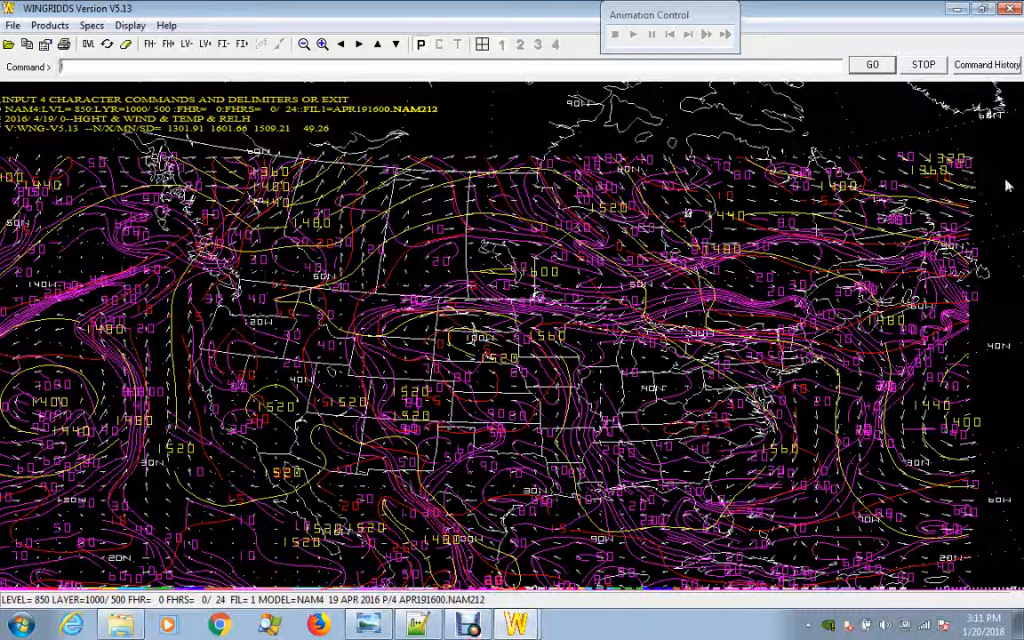
pyautogui.click(961, 70)
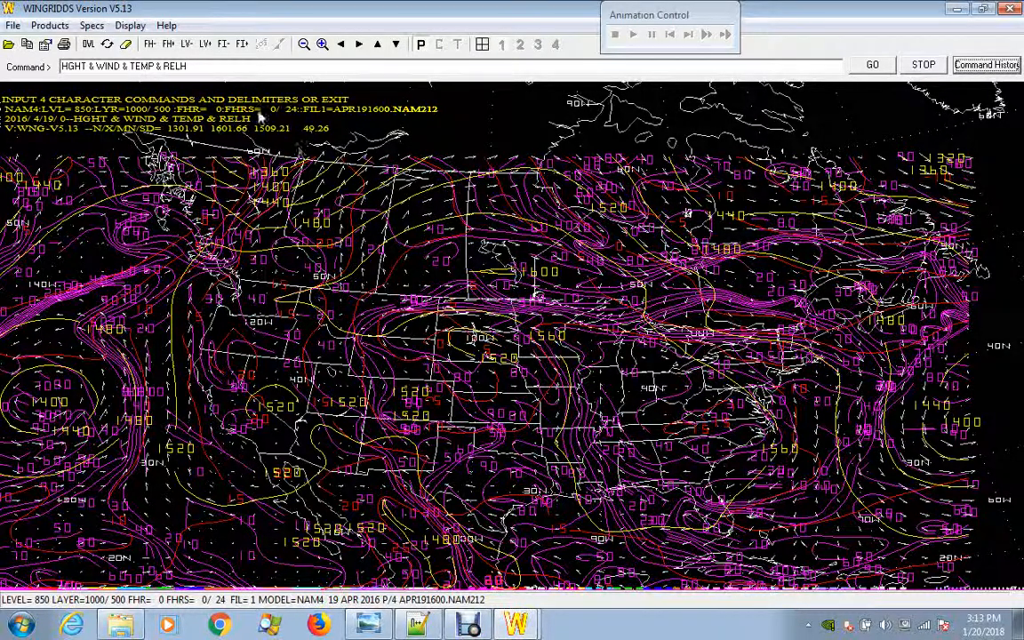
# Clear the map and the recalled command, and plot temperature with TEMP CLR4 and again with TEMP CLR4 CIN2.
pyautogui.click(125, 44)
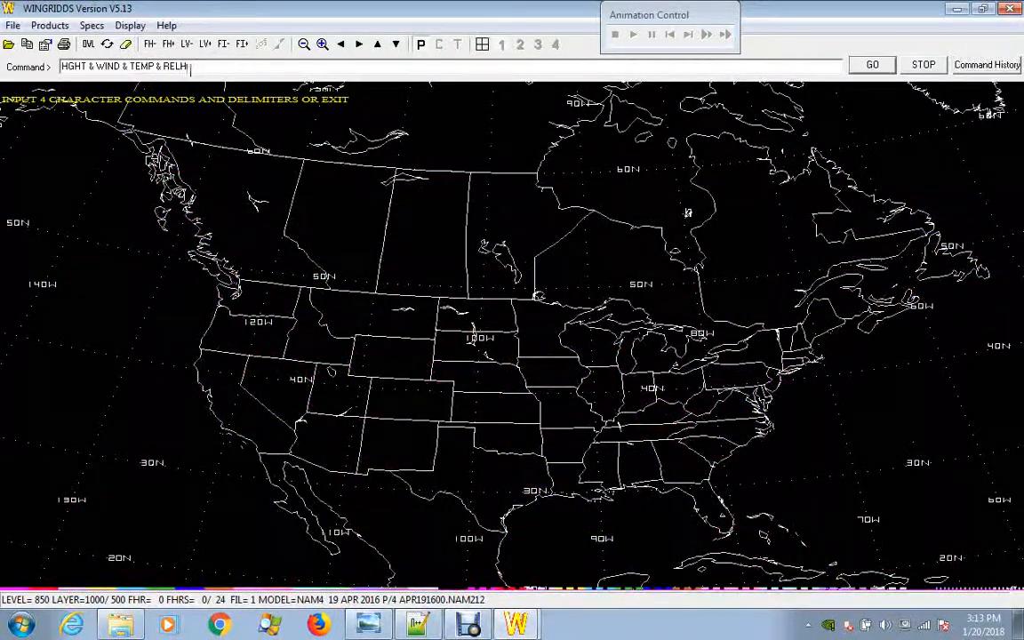
pyautogui.moveTo(191, 64); pyautogui.dragTo(62, 66)
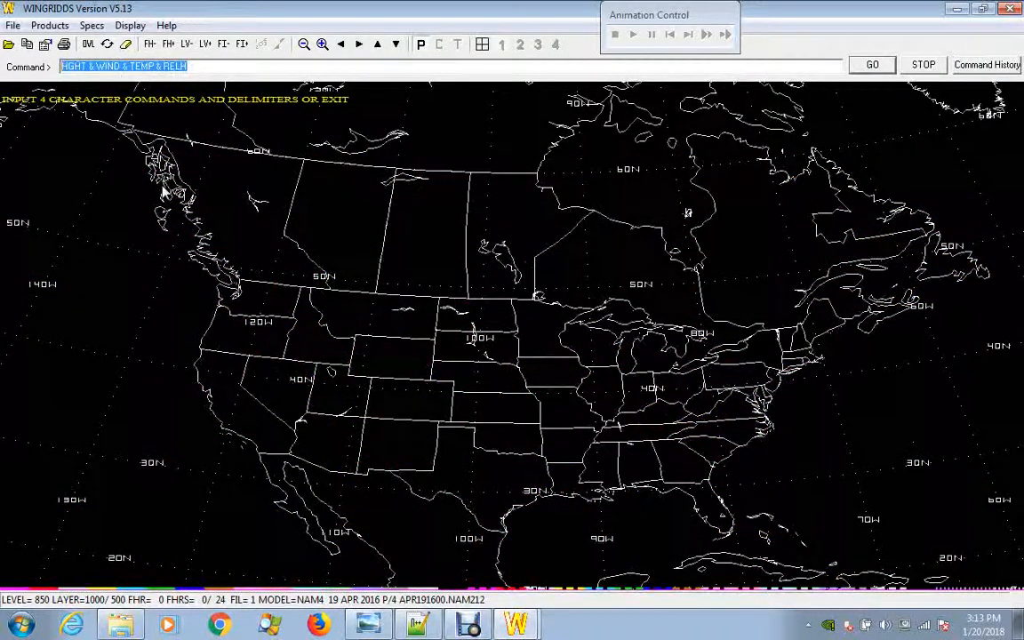
pyautogui.press('BackSpace')
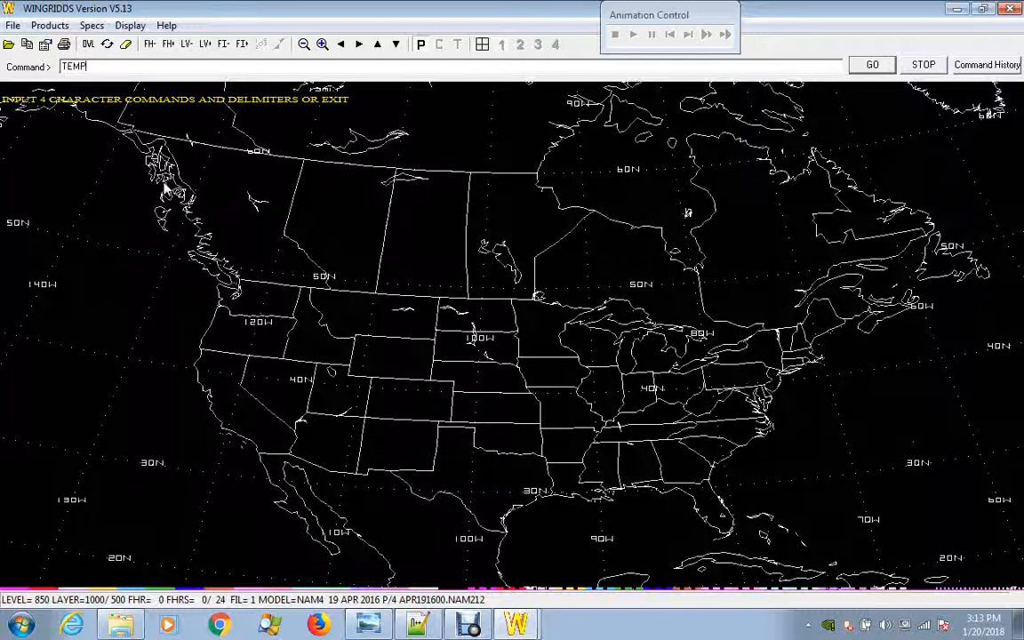
pyautogui.write('R4')
pyautogui.press('Return')
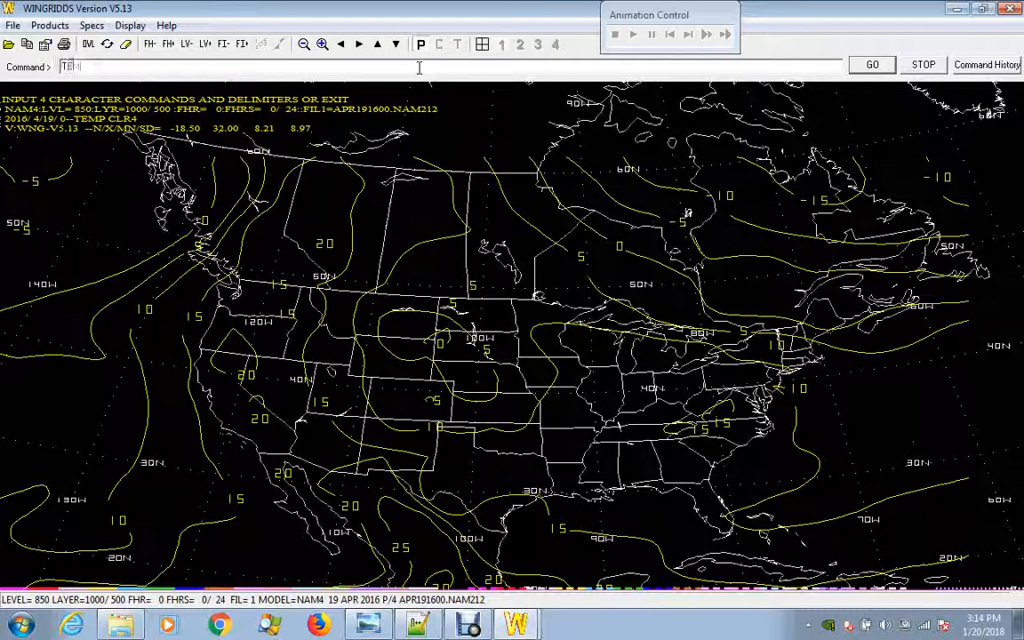
pyautogui.write('P CLR4 CIN2')
pyautogui.press('Return')
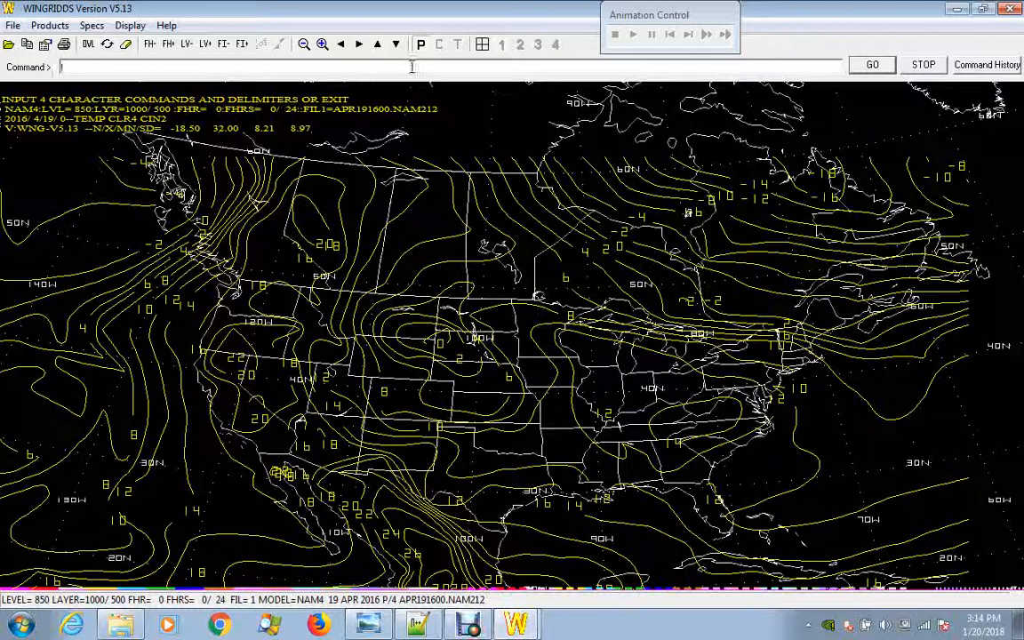
# Recall the temperature command, replot it as TEMP CLR4 CIN2 DNEG, and overlay the wind arrows with WIND &.
pyautogui.click(987, 64)
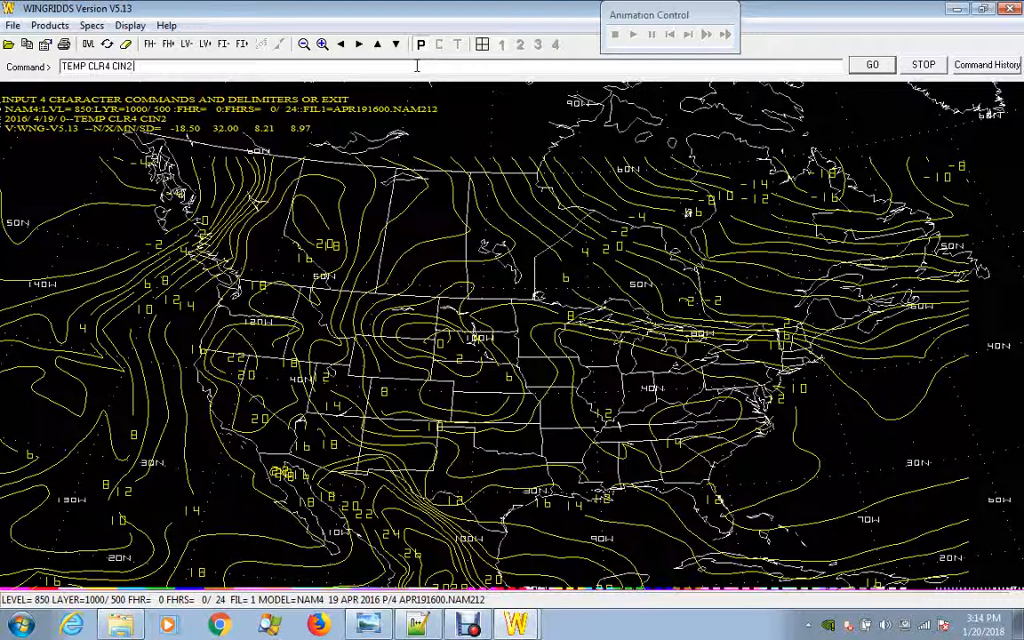
pyautogui.write('DNEG')
pyautogui.press('Return')
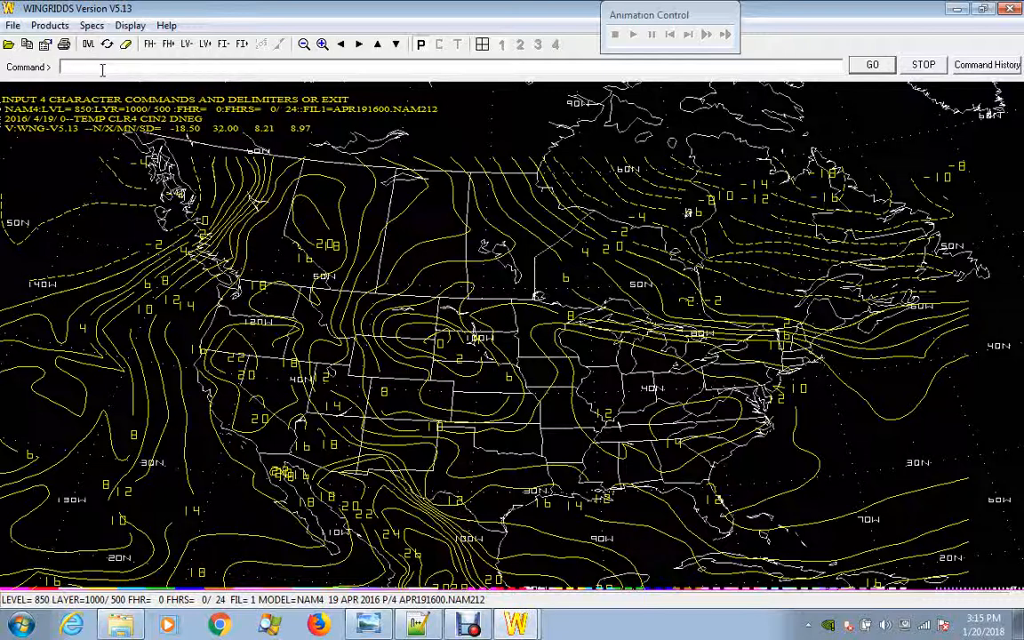
pyautogui.write('D')
pyautogui.press('Return')
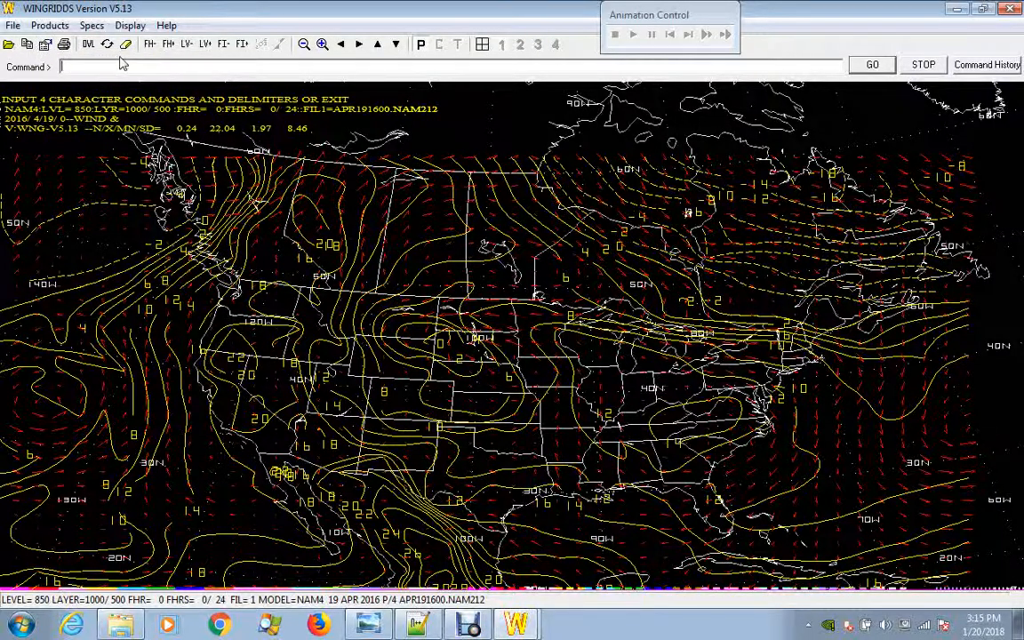
# Step the forecast hour forward three increments and back to 0.
pyautogui.click(168, 45)
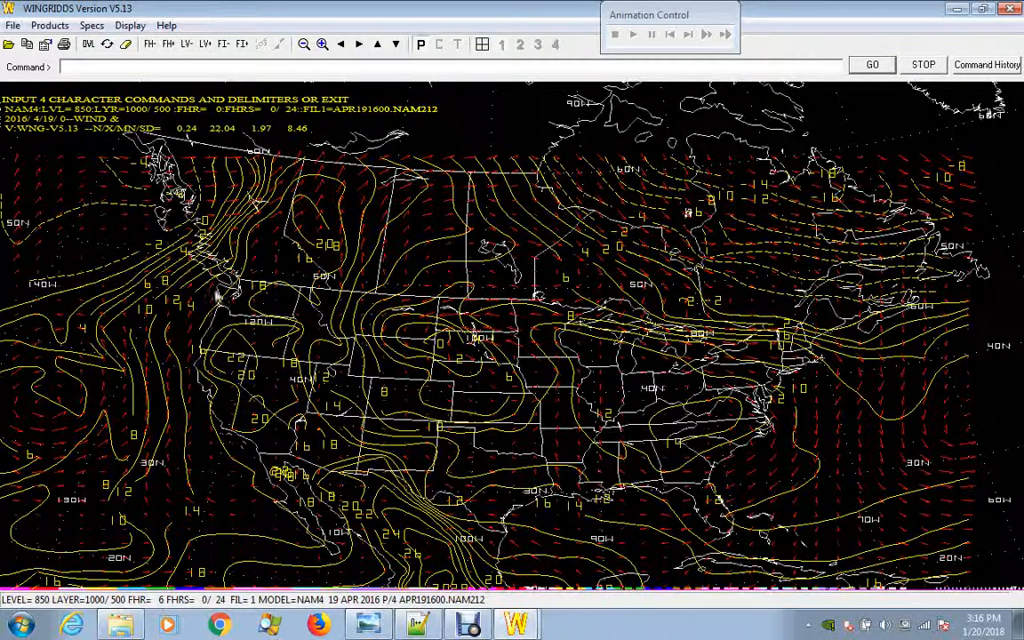
pyautogui.click(168, 45)
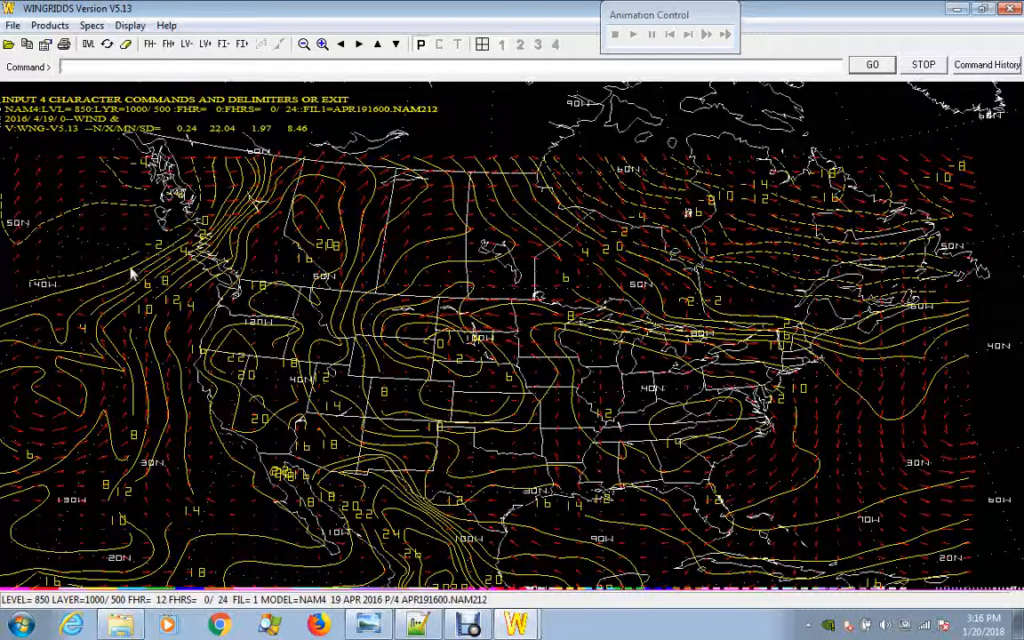
pyautogui.click(167, 45)
pyautogui.click(149, 45)
pyautogui.click(150, 46)
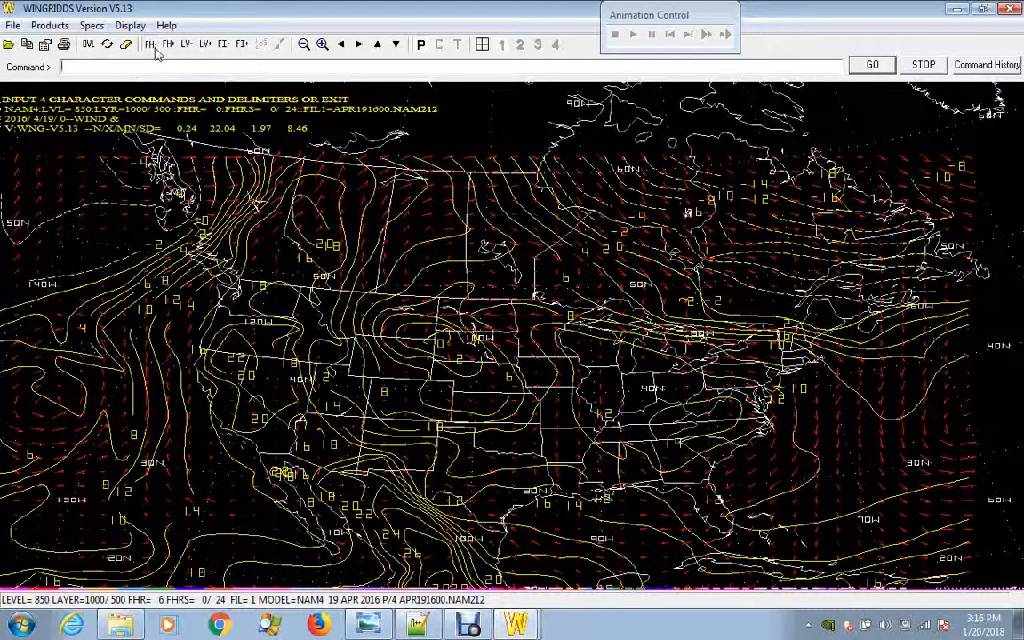
pyautogui.click(149, 45)
# Increment the vertical level twice and decrement it back to 850.
pyautogui.click(204, 45)
pyautogui.click(205, 47)
pyautogui.click(185, 45)
pyautogui.click(185, 44)
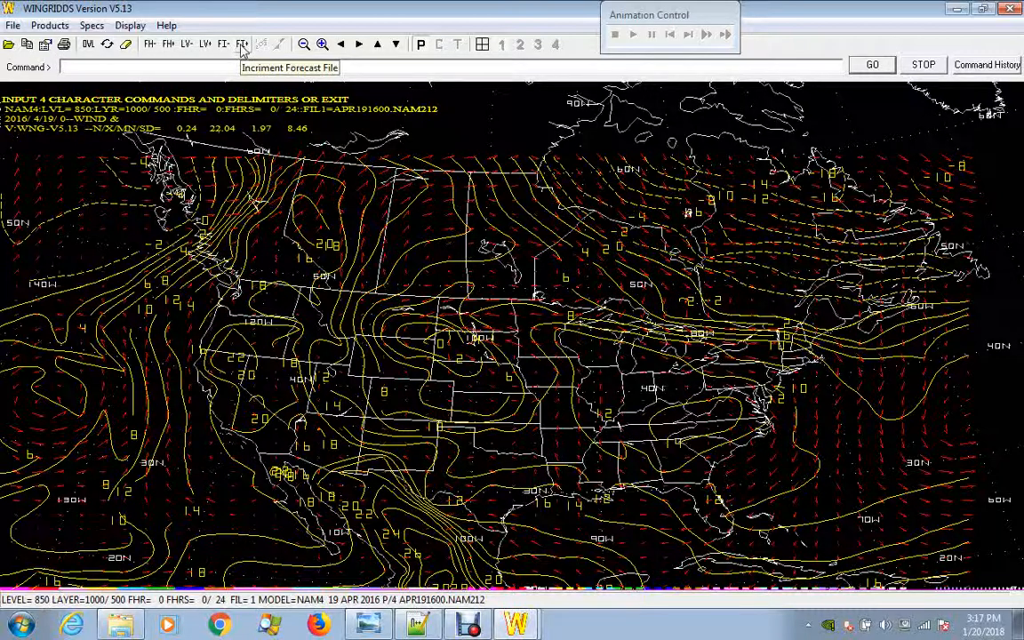
# Erase the plotted fields and zoom the blank map in on the central United States.
pyautogui.click(125, 44)
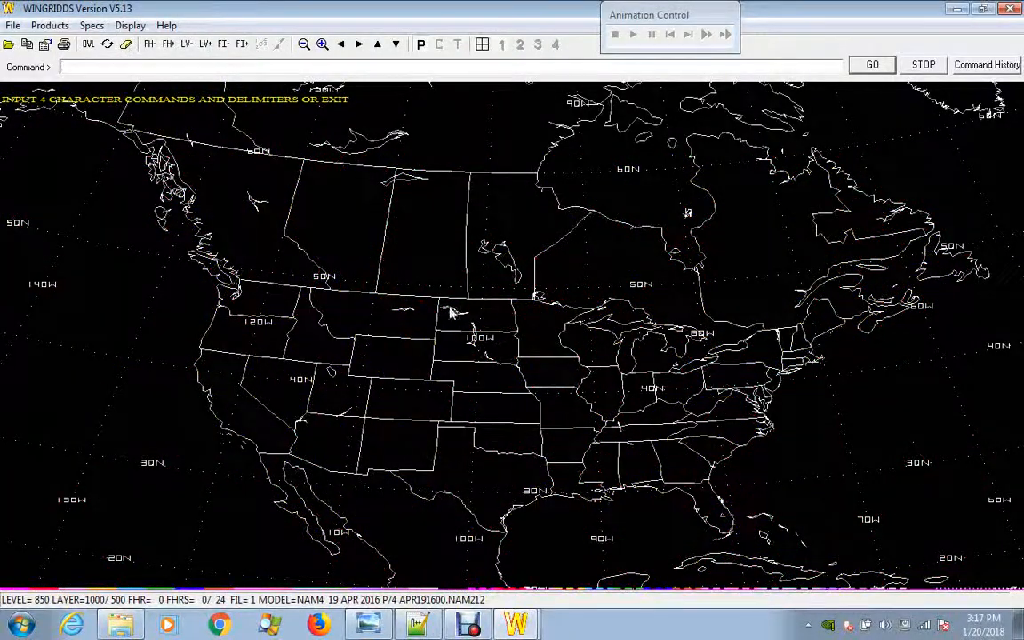
pyautogui.click(322, 45)
pyautogui.click(321, 45)
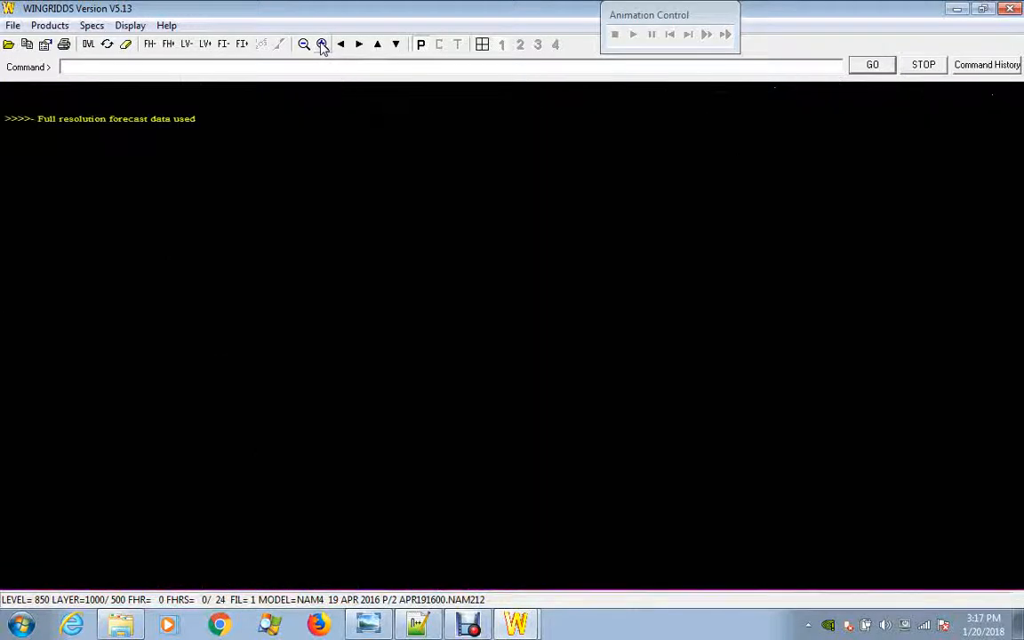
pyautogui.click(304, 44)
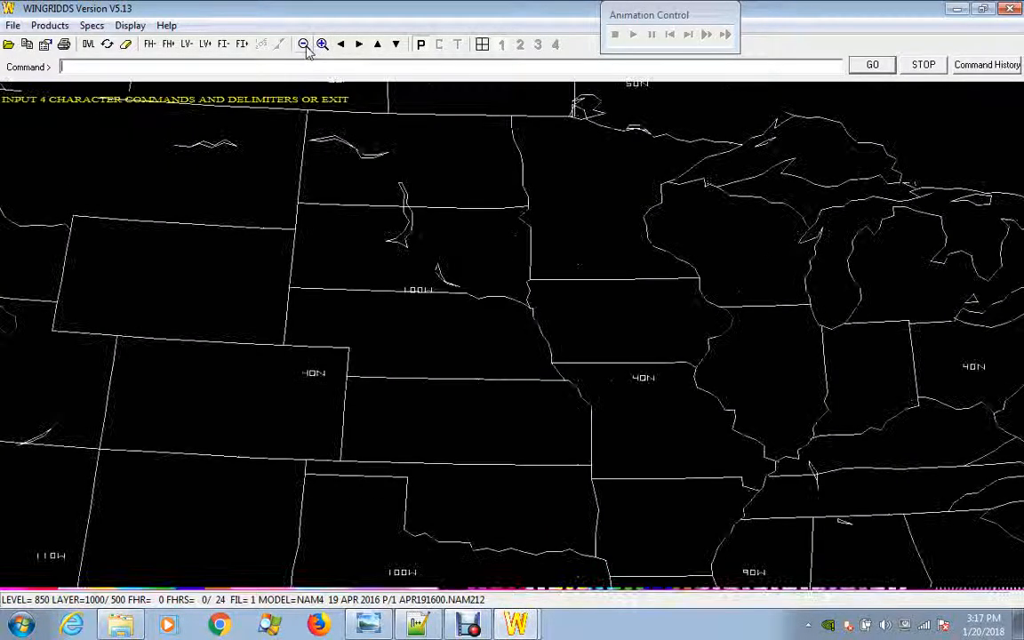
# Pan the map east to the Great Lakes region and back to the central United States.
pyautogui.click(358, 45)
pyautogui.click(356, 44)
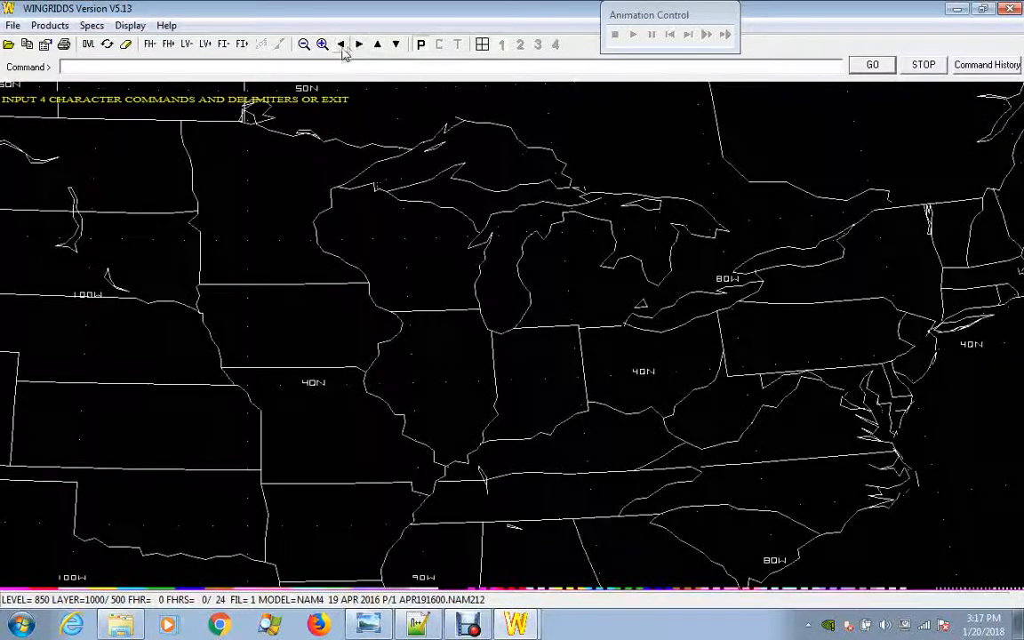
pyautogui.click(341, 46)
pyautogui.click(342, 45)
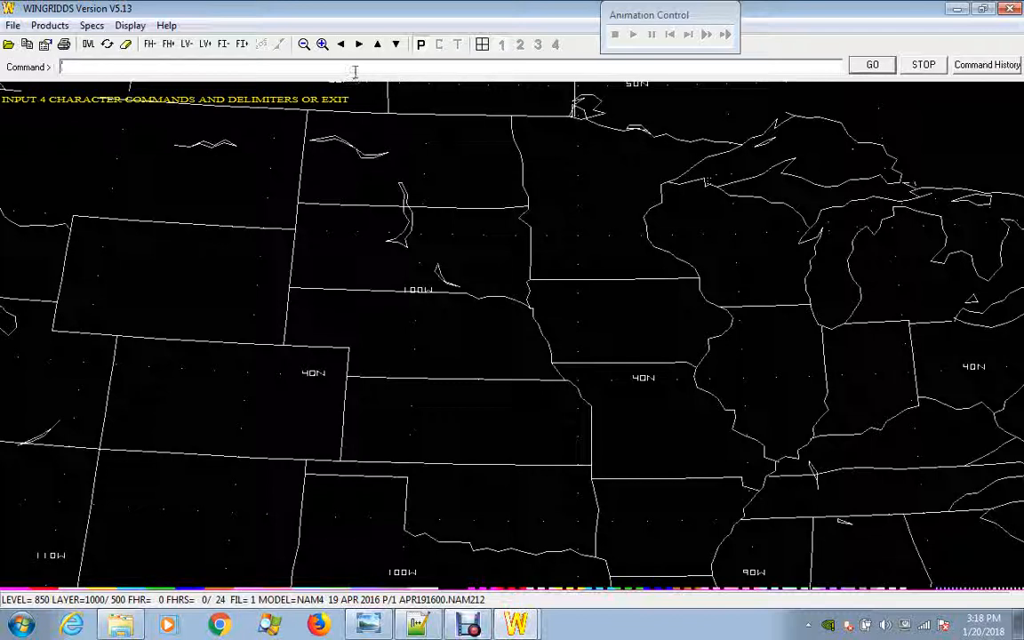
# Switch the map area to the eastern United States with ECUS, and load the USMP map area.
pyautogui.write('ECUS.')
pyautogui.press('Return')
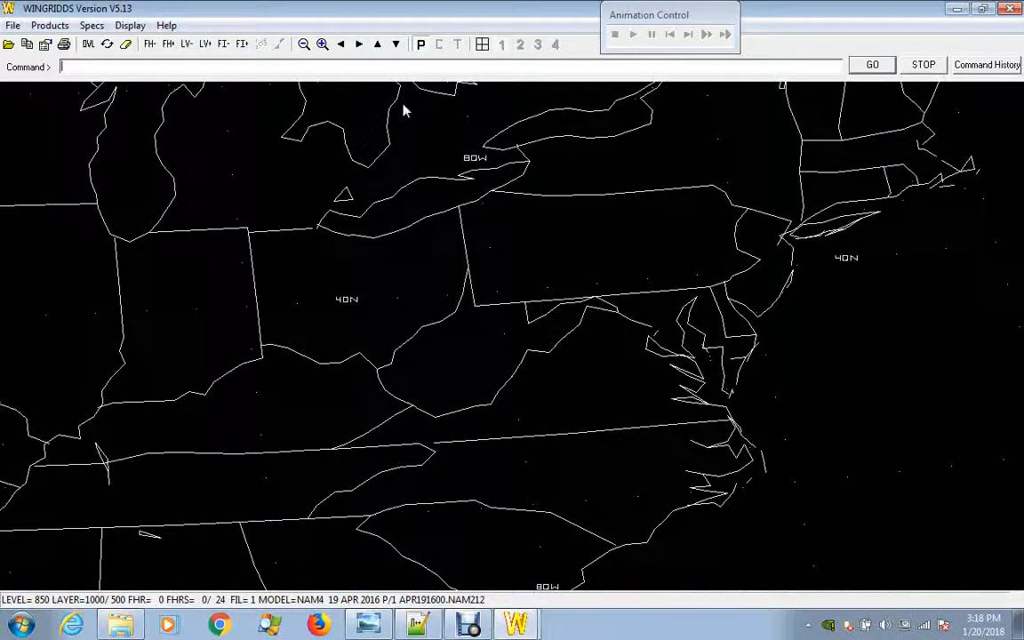
pyautogui.press('Return')
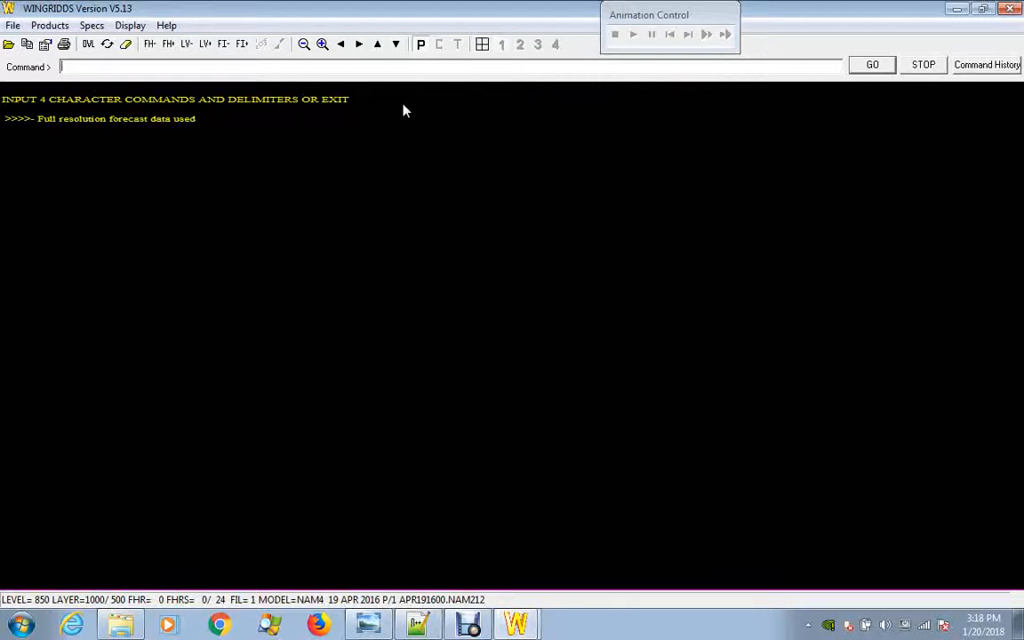
pyautogui.write('USMP')
pyautogui.press('Return')
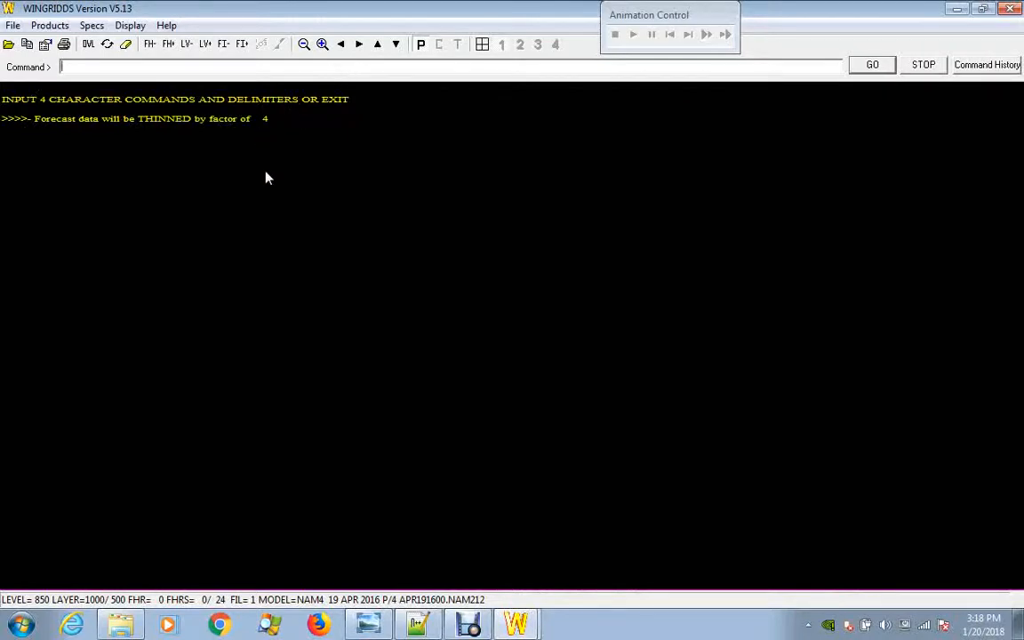
# Set up a cross section from 45.04 N, 102.56 W to 29.08 N, 95.47 W using preset pressure levels.
pyautogui.click(138, 27)
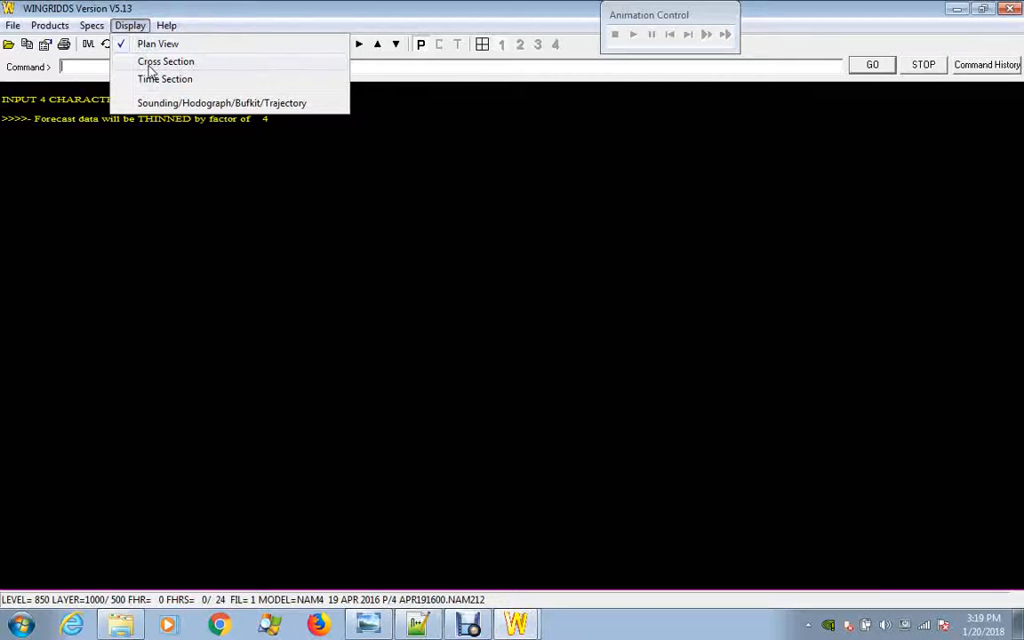
pyautogui.click(150, 64)
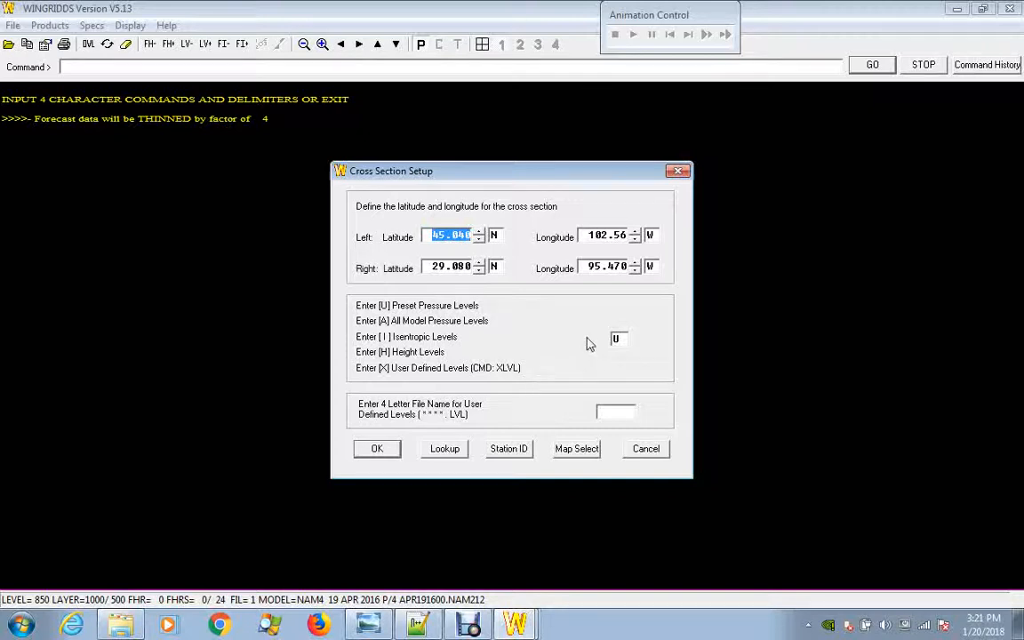
pyautogui.click(375, 449)
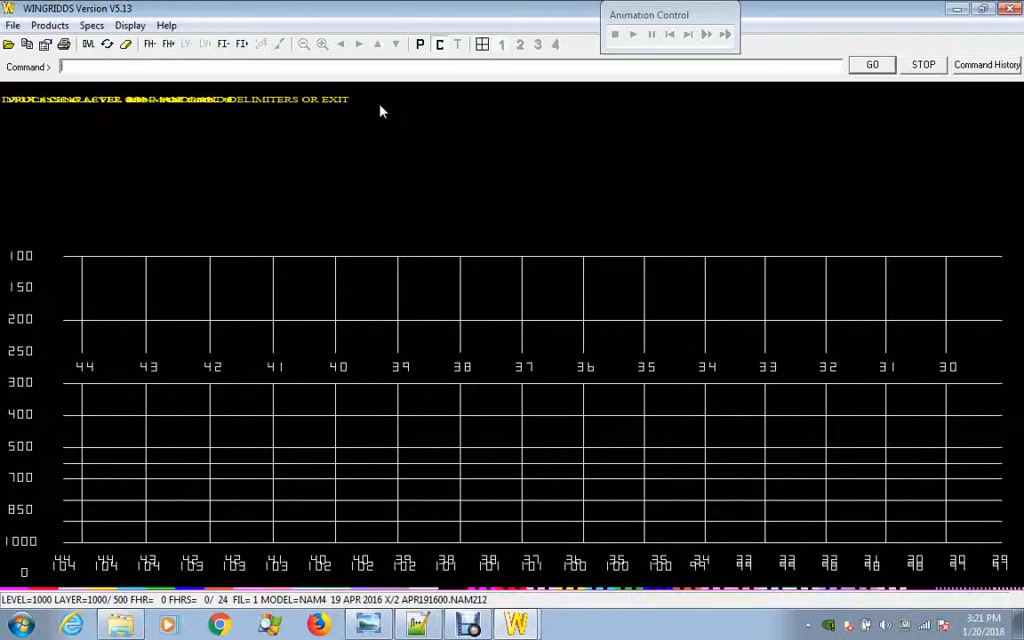
# Plot temperature and wind on the cross section with TEMP/WIND, and overlay wind speed with WSPD/.
pyautogui.write('EMP/WIND')
pyautogui.press('Return')
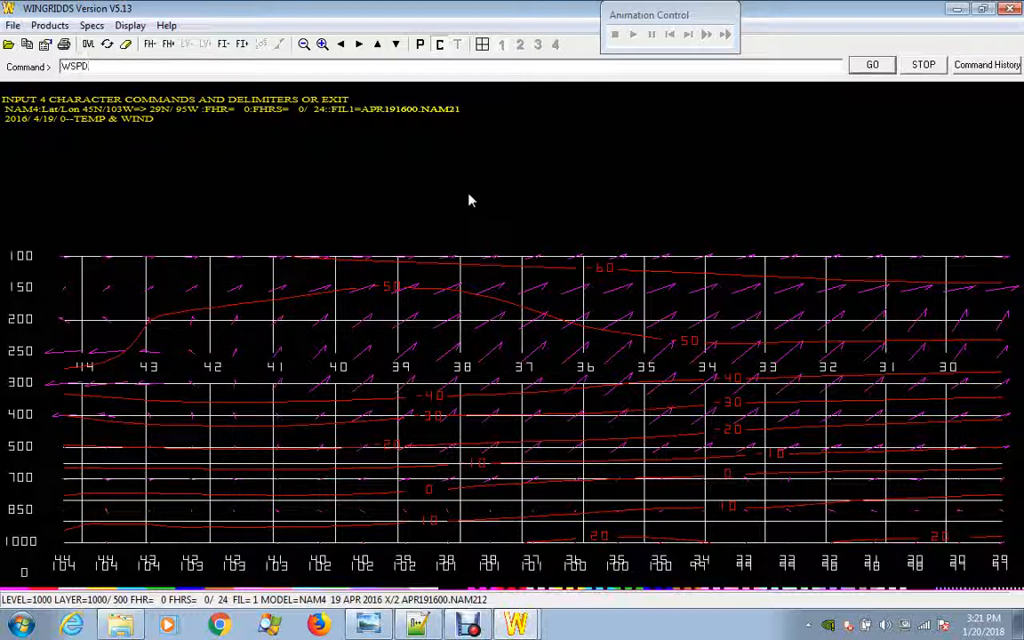
pyautogui.write('D/')
pyautogui.press('Return')
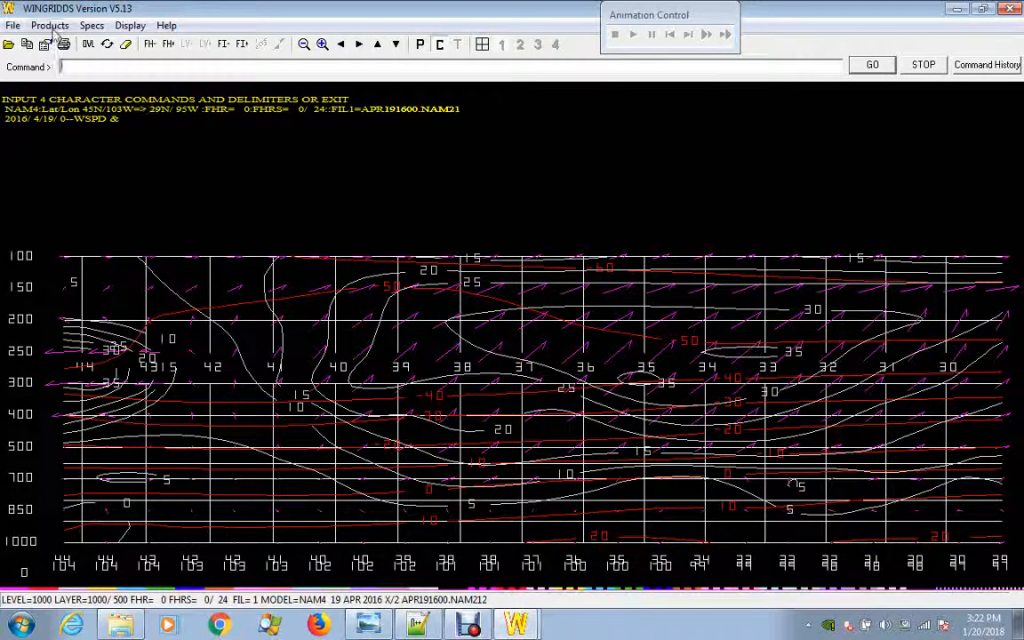
# Run product A04B RELATIVE HUMIDITY/VERTICAL VELOCITY/WIND from the Cross Sectional Diagnostics and continue its sequence through the vertical velocity overlay.
pyautogui.click(50, 26)
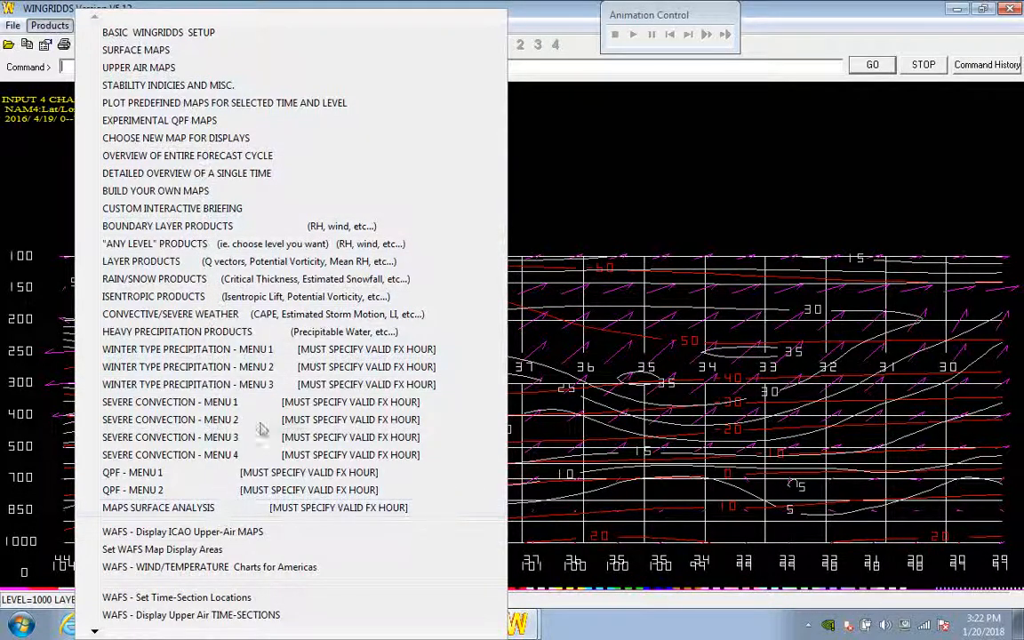
pyautogui.click(569, 22)
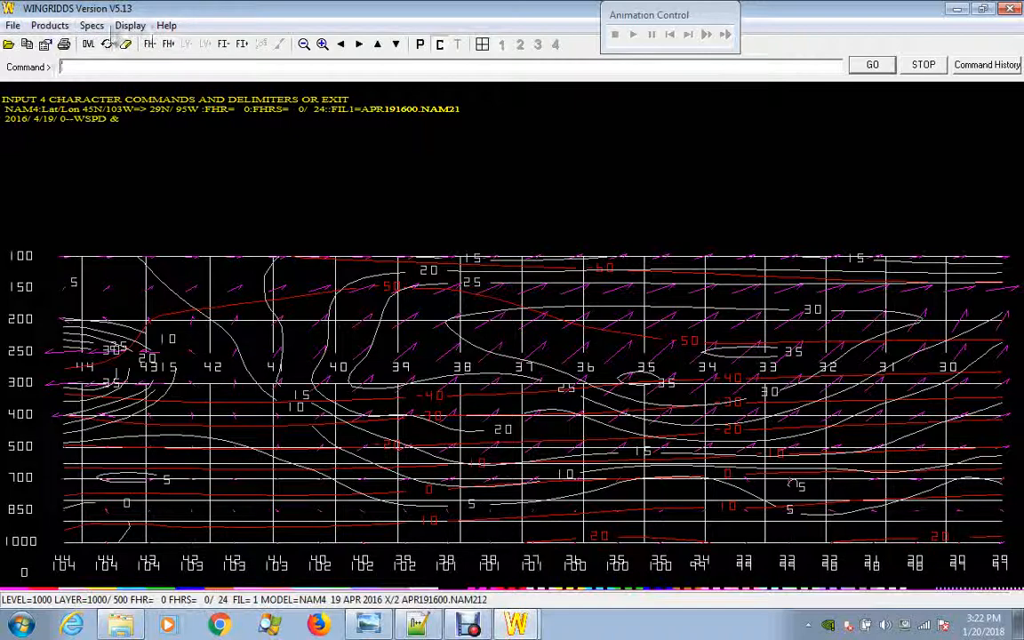
pyautogui.click(50, 25)
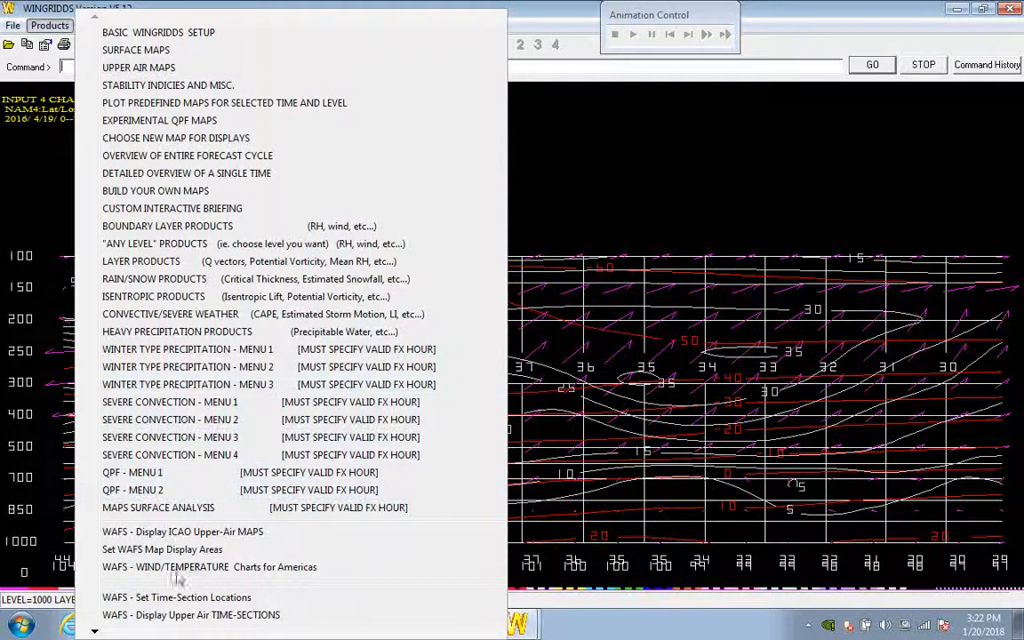
pyautogui.moveTo(114, 635)
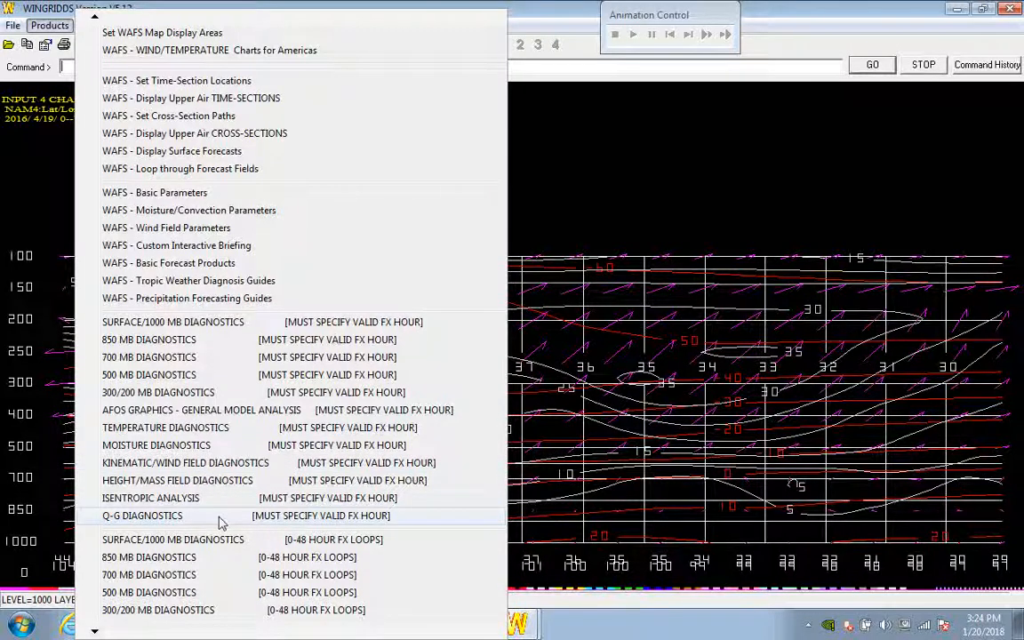
pyautogui.moveTo(180, 633)
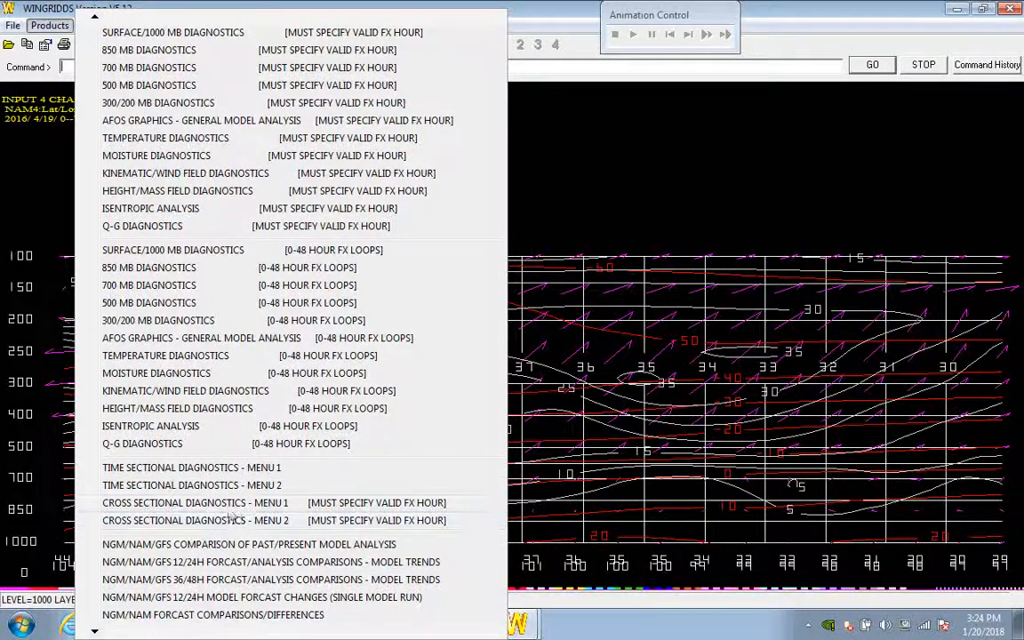
pyautogui.click(218, 511)
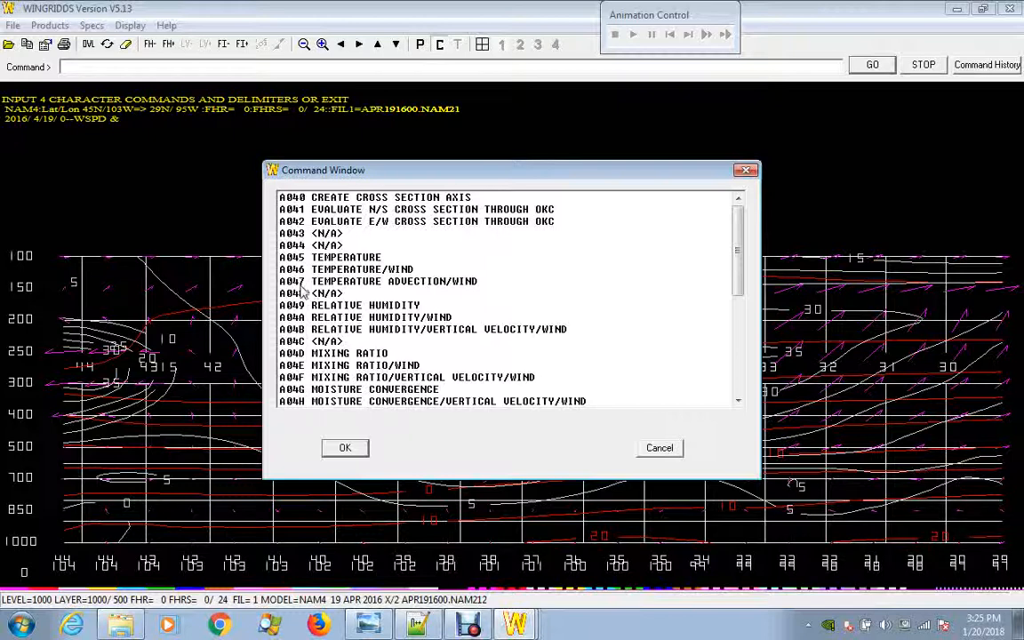
pyautogui.click(345, 330)
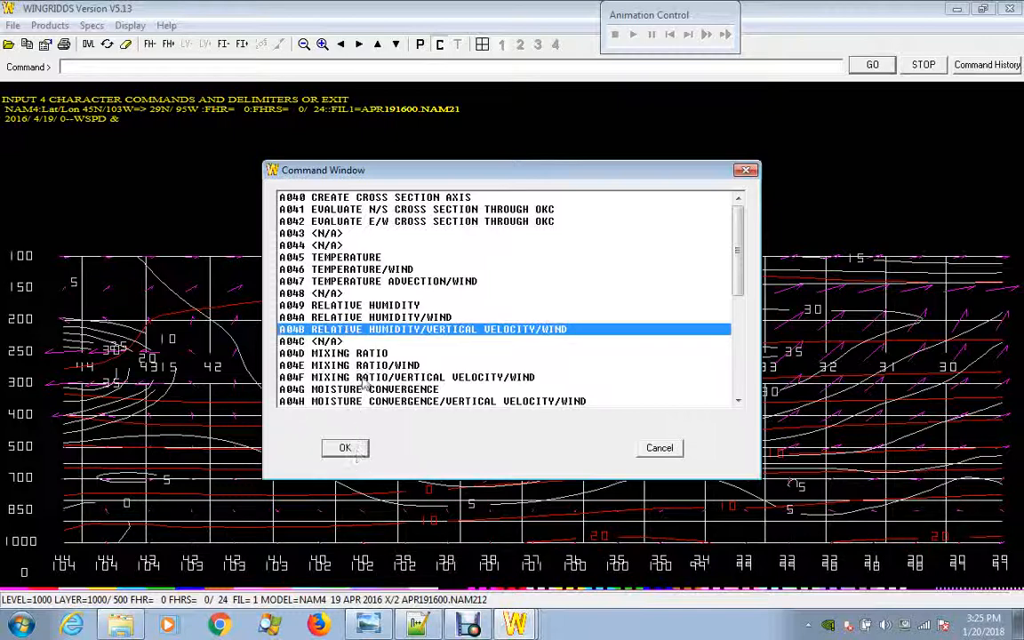
pyautogui.doubleClick(352, 330)
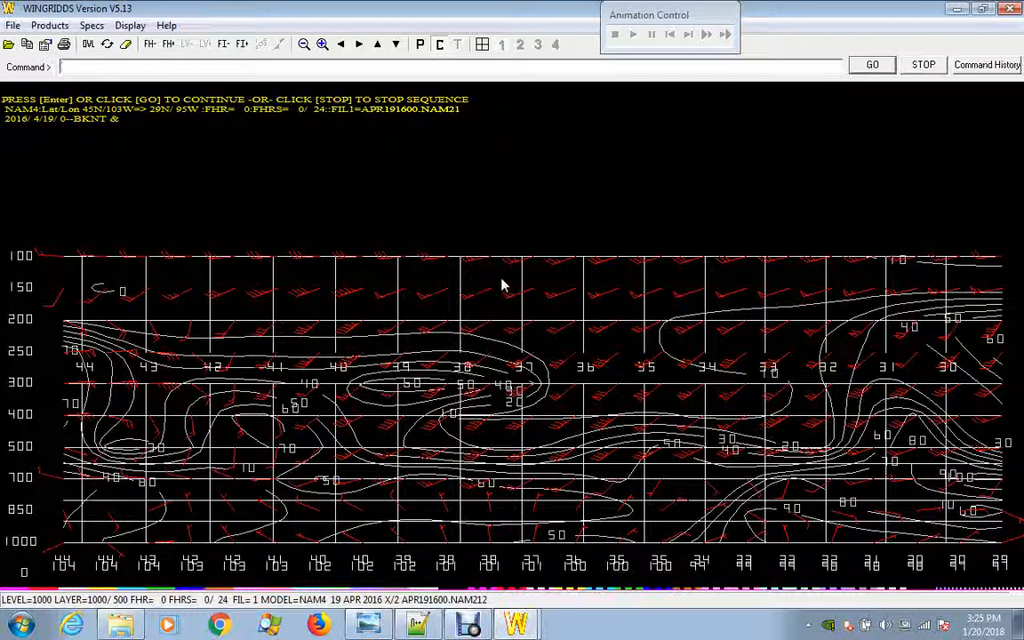
pyautogui.click(873, 68)
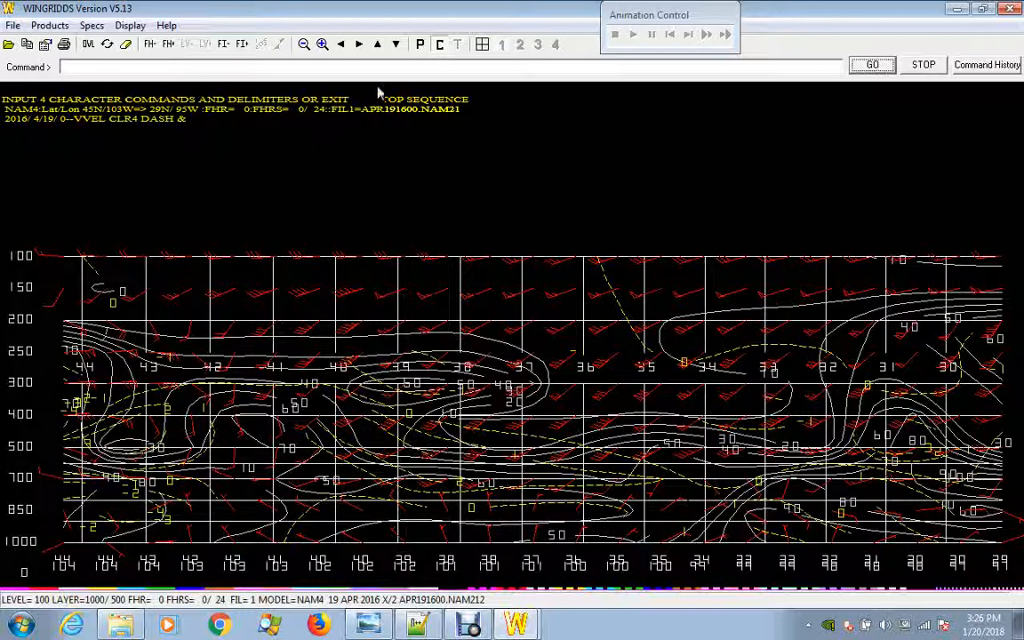
# Return to the plan view display and clear the stored cross section with the command CROS 9999.
pyautogui.click(422, 44)
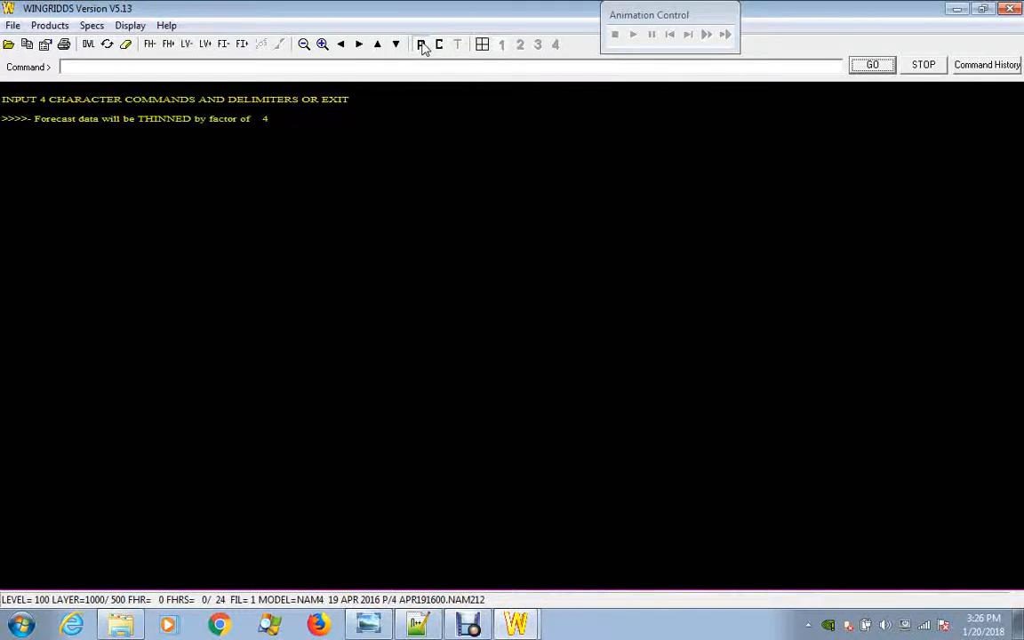
pyautogui.click(133, 26)
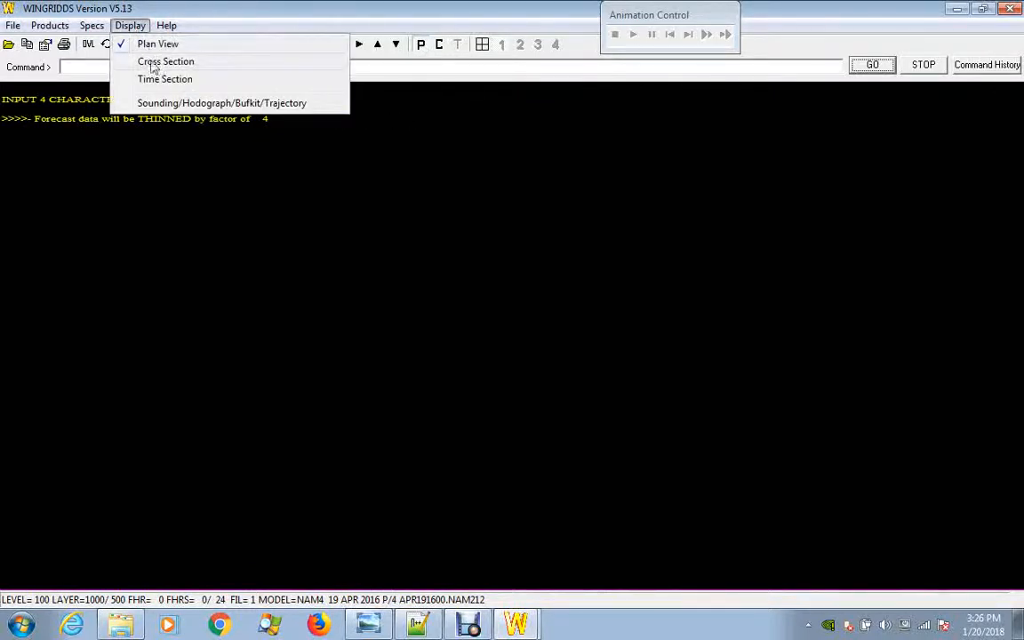
pyautogui.click(200, 9)
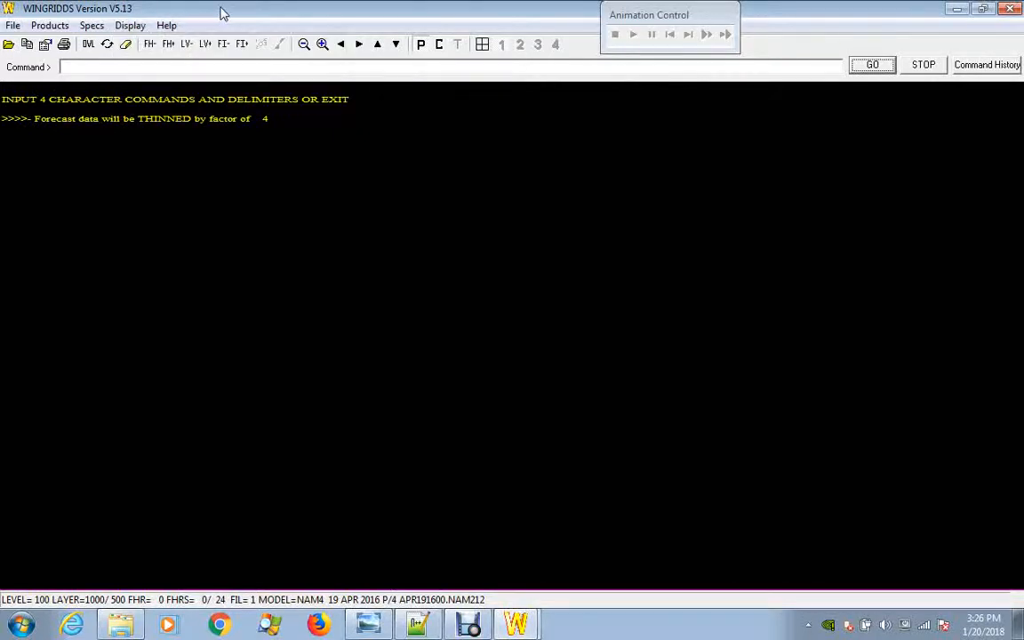
pyautogui.click(436, 68)
pyautogui.write('CROS 9999')
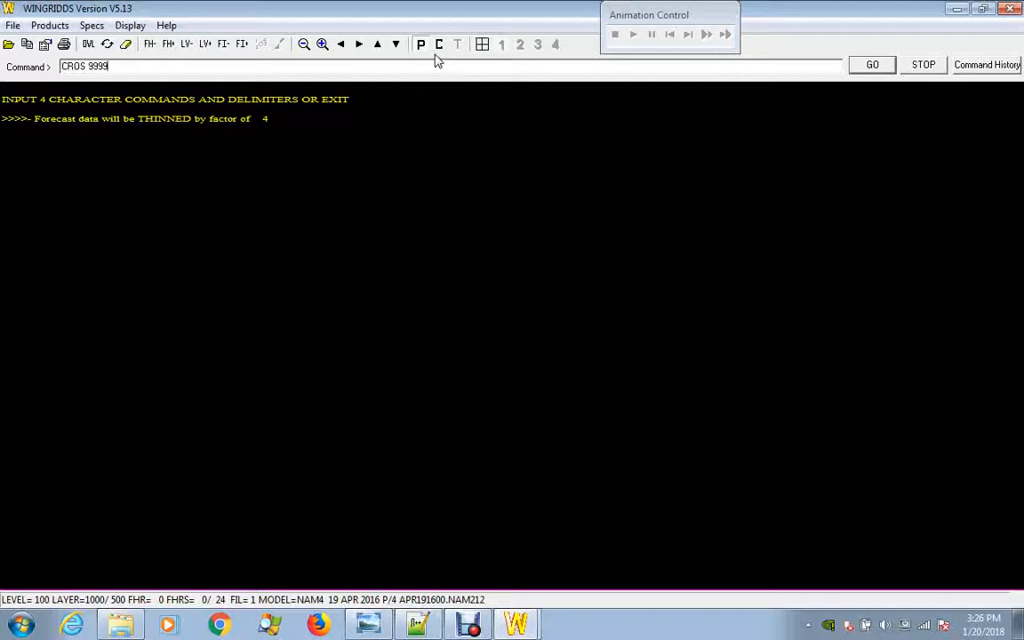
pyautogui.press('Return')
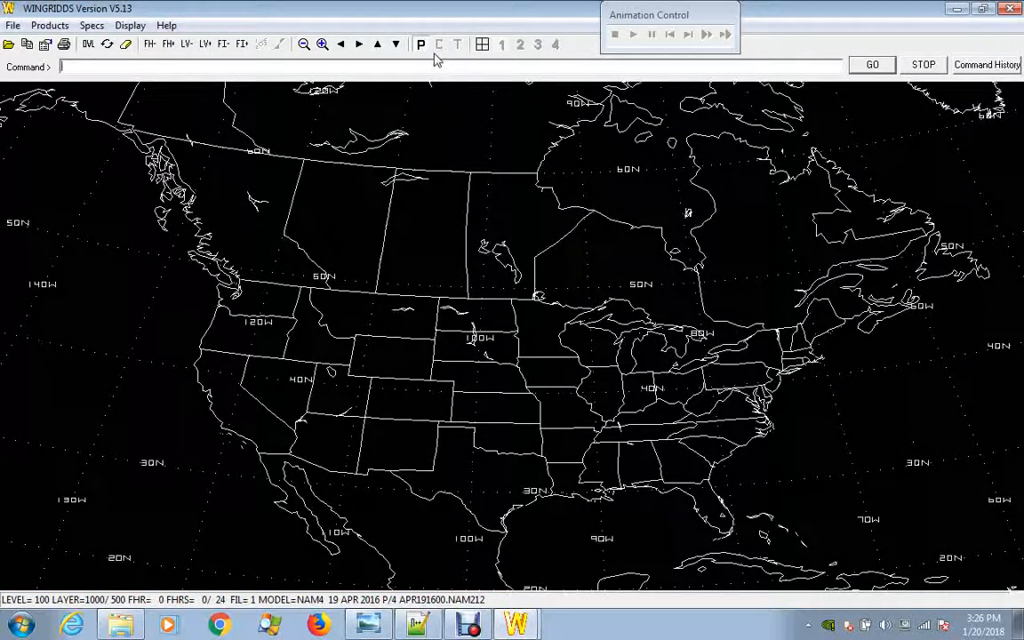
pyautogui.press('Return')
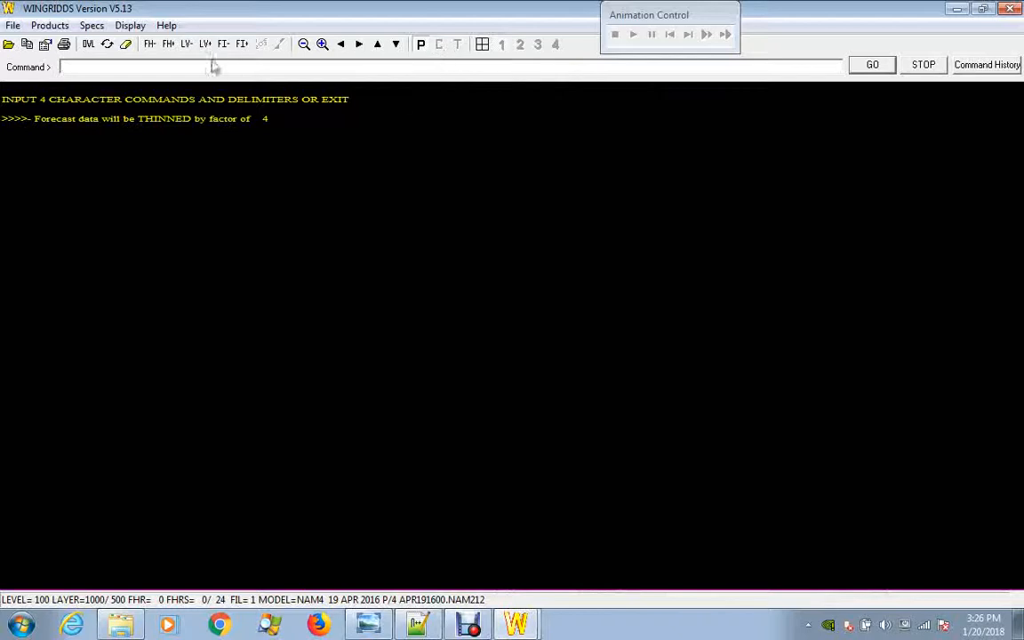
# Create a time section at 38.57 N, 98.8 W with preset pressure levels and forecast times, and plot TEMP/WIND on it.
pyautogui.click(124, 26)
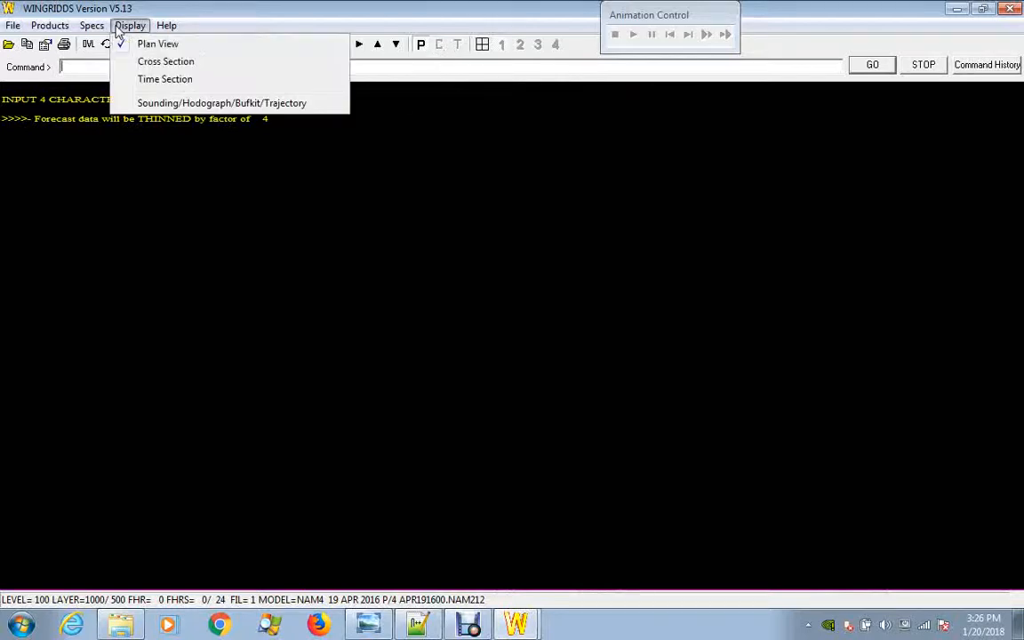
pyautogui.click(160, 79)
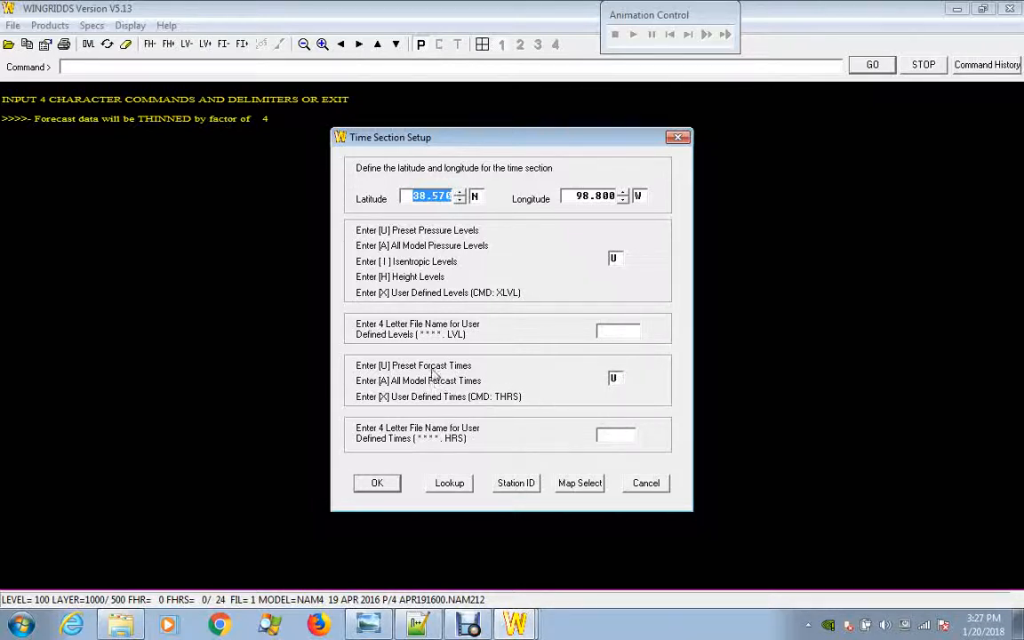
pyautogui.click(379, 482)
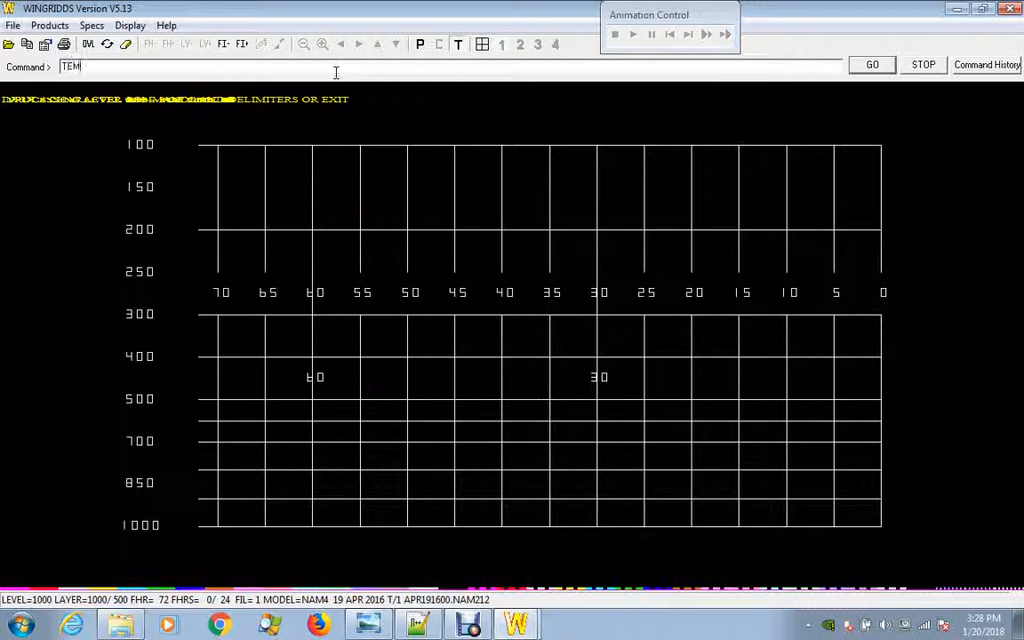
pyautogui.write('P/WIND')
pyautogui.press('Return')
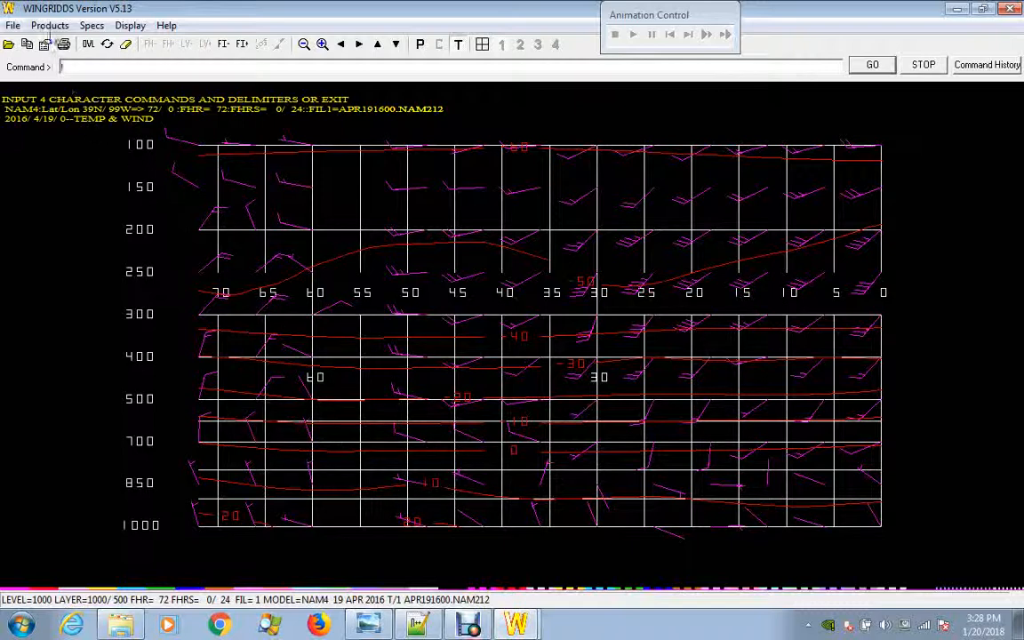
# Run product A039 RELATIVE HUMIDITY/VERTICAL VELOCITY/WIND from the Time Sectional Diagnostics.
pyautogui.click(50, 25)
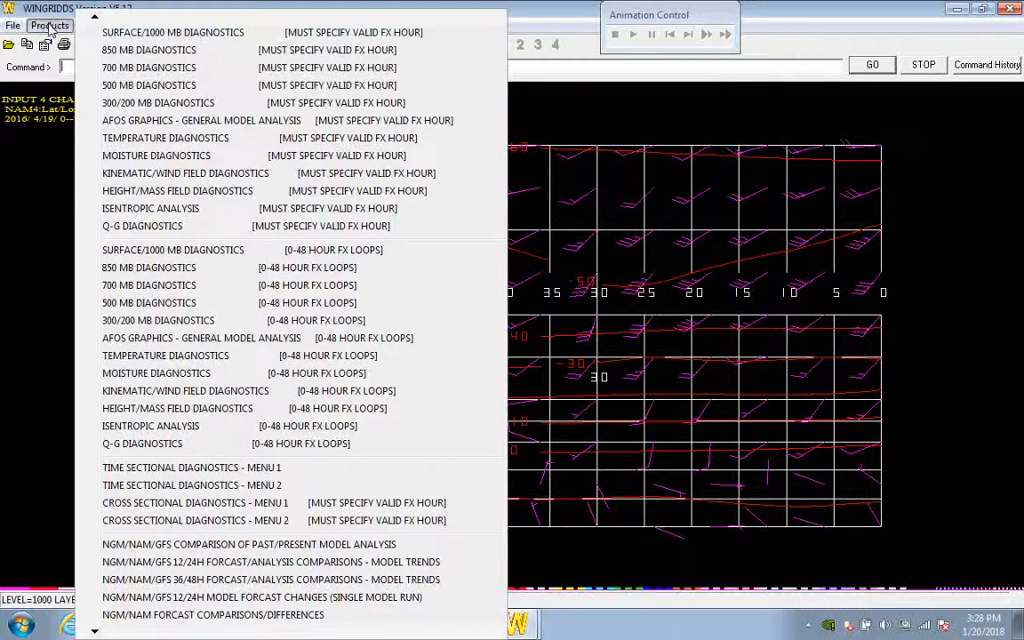
pyautogui.click(204, 475)
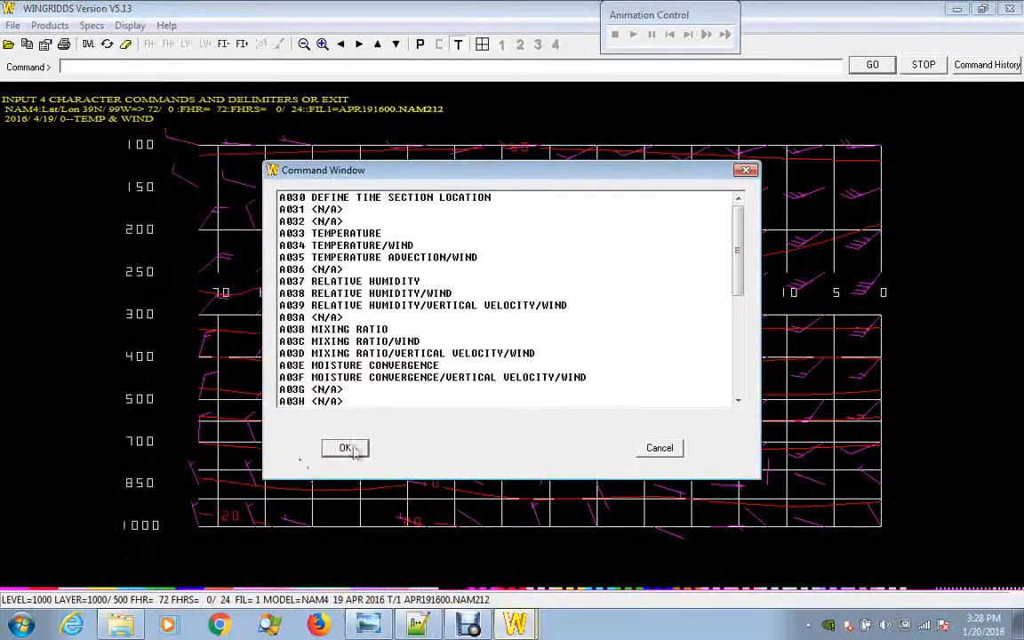
pyautogui.doubleClick(406, 310)
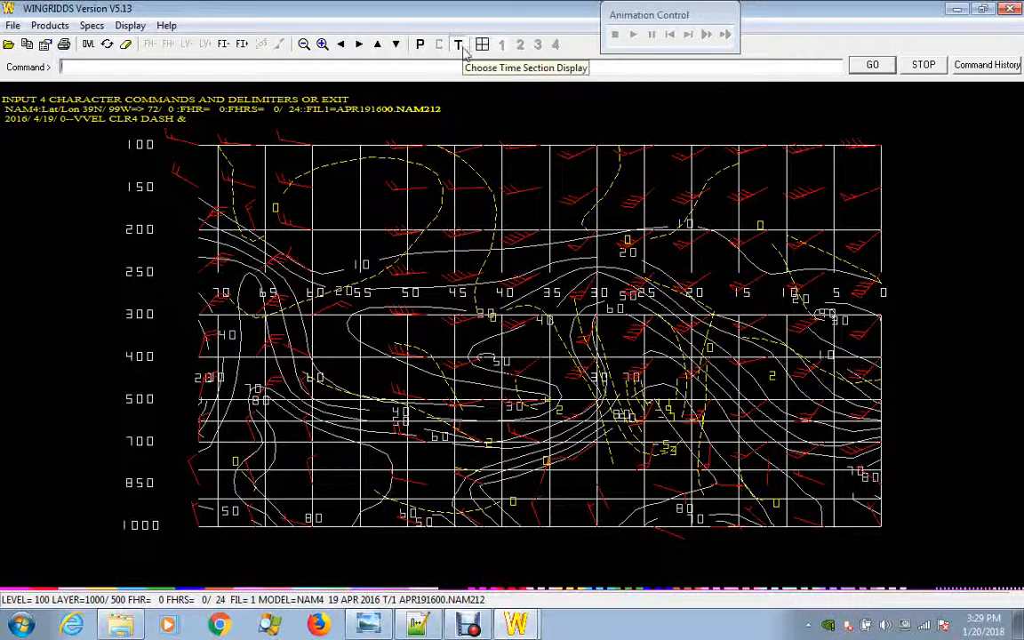
# Switch from the time section back to the plan view with the PLAN command.
pyautogui.click(129, 25)
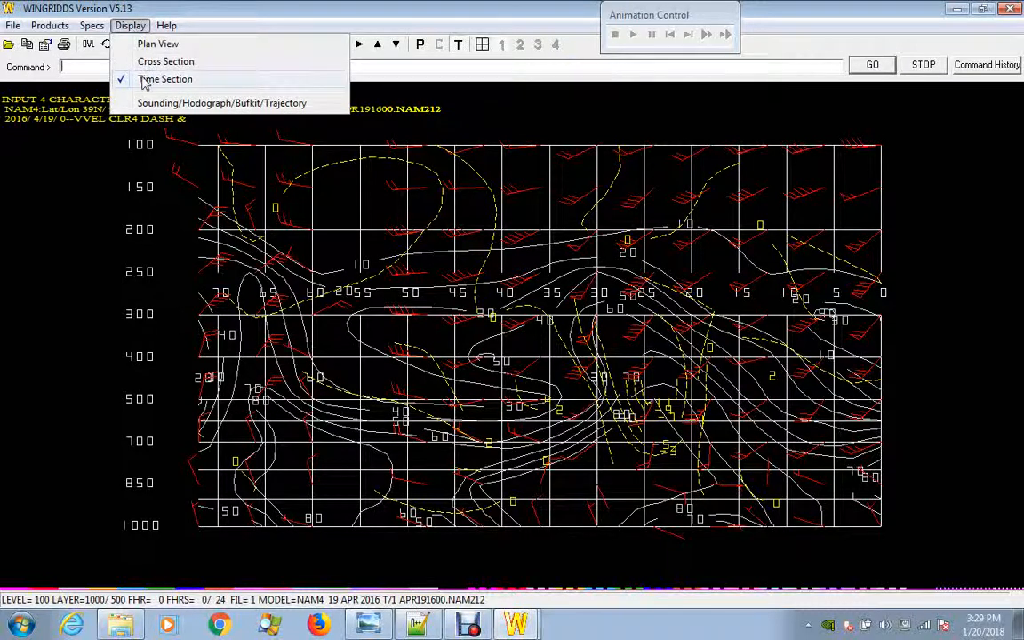
pyautogui.click(393, 141)
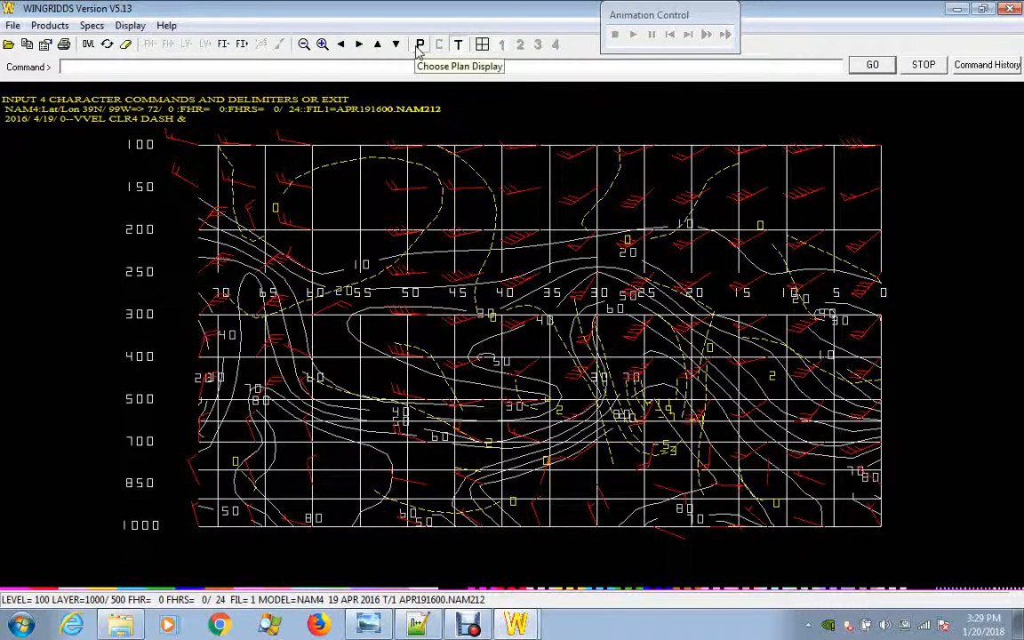
pyautogui.click(420, 73)
pyautogui.write('PLAN')
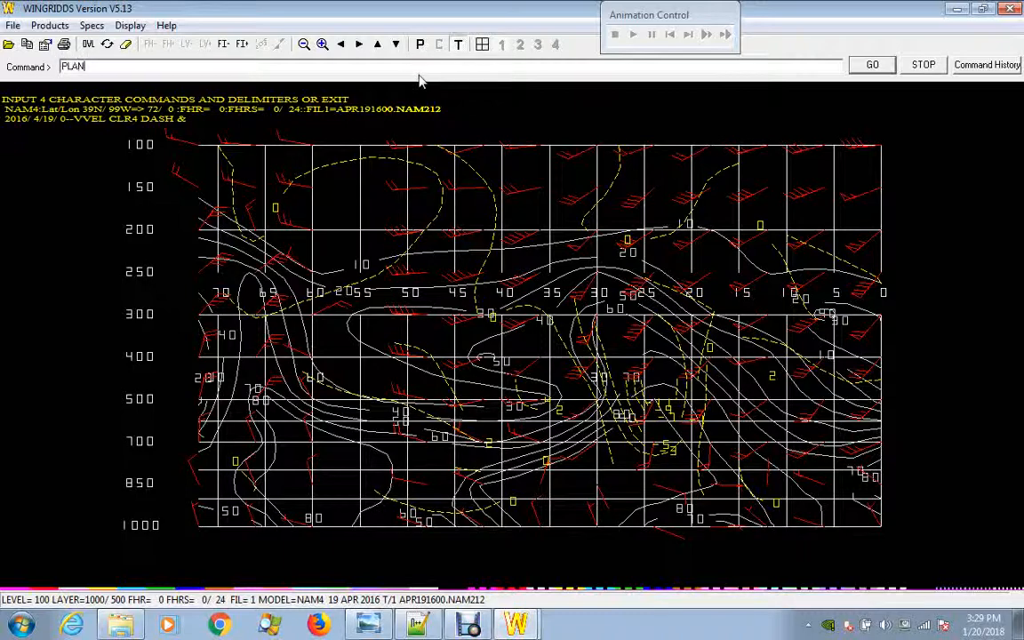
pyautogui.press('Return')
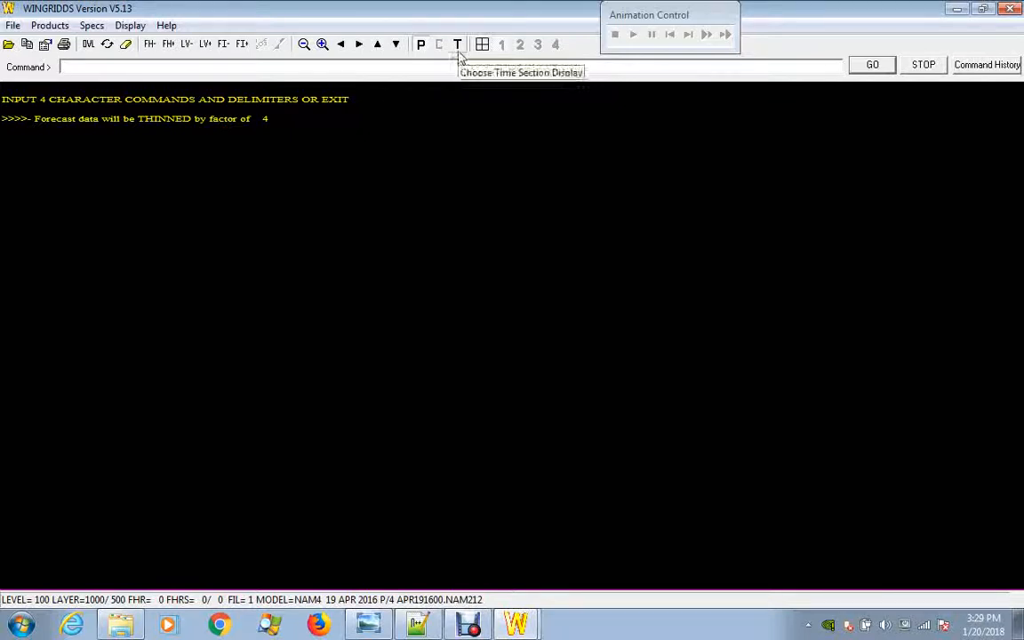
# Display a Skew-T sounding for the data point at 37.93 N, 75.48 W.
pyautogui.click(126, 27)
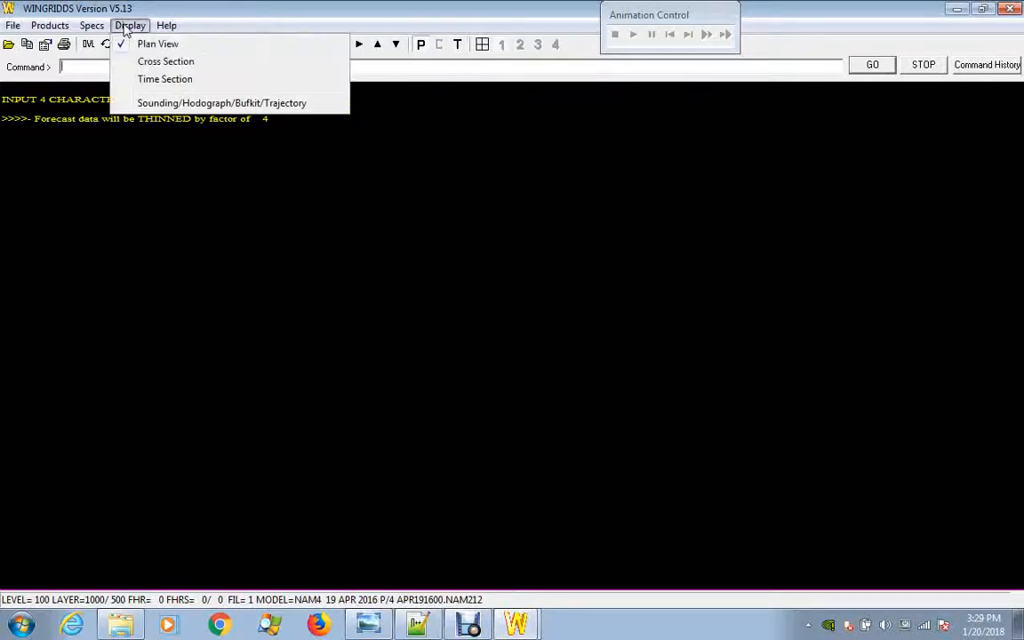
pyautogui.click(166, 104)
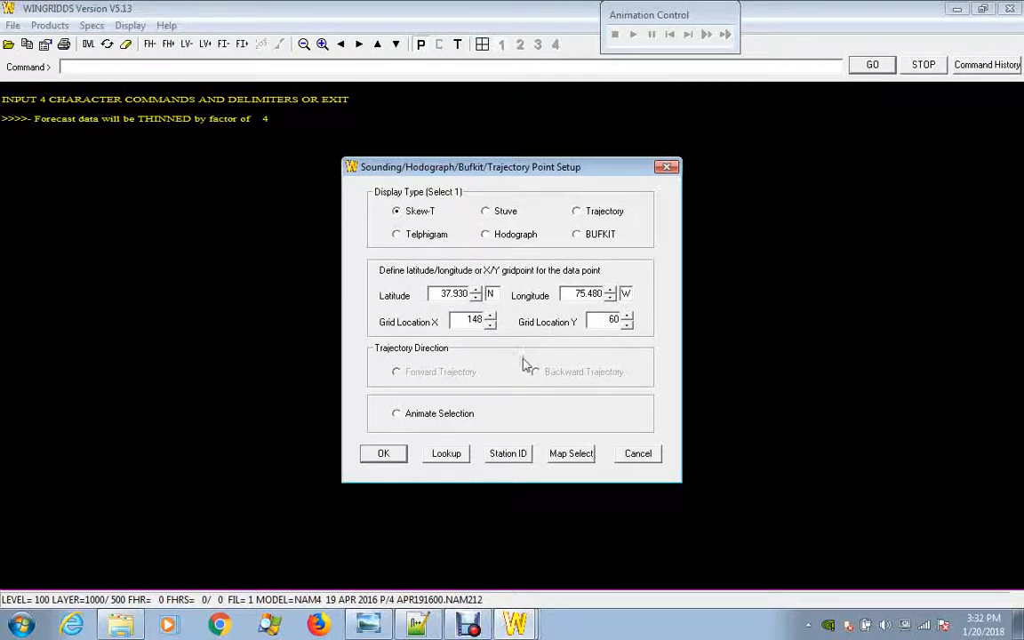
pyautogui.click(383, 454)
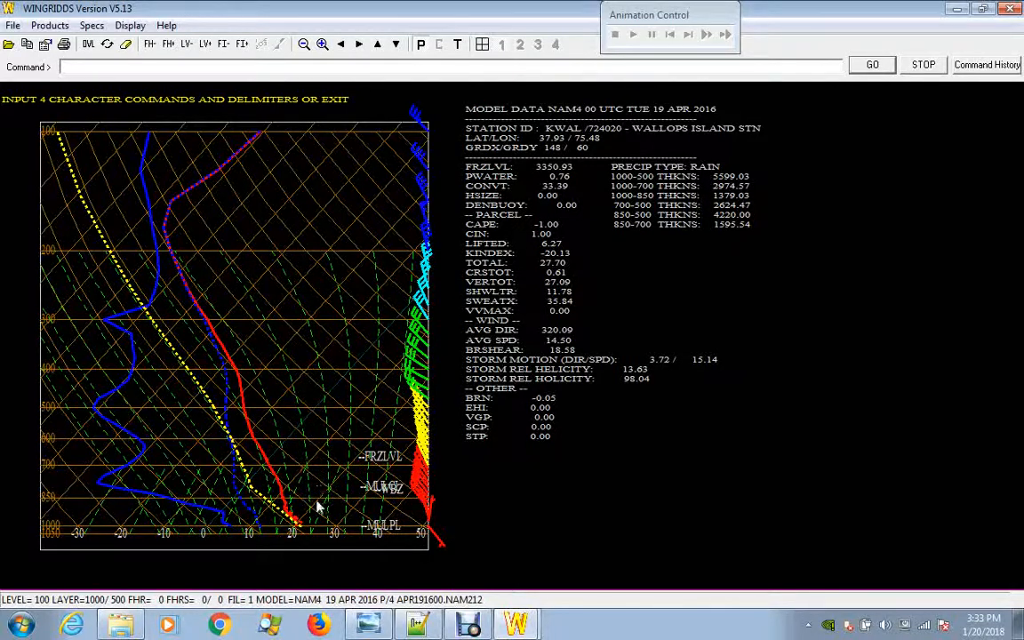
# Display a Skew-T sounding for station ID KDFW.
pyautogui.click(130, 24)
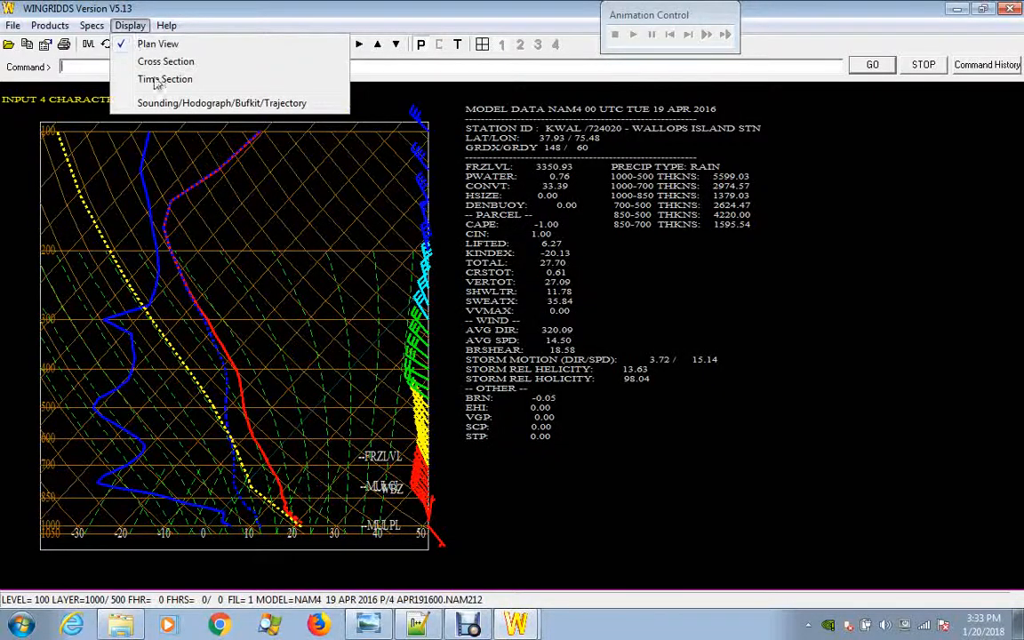
pyautogui.click(167, 103)
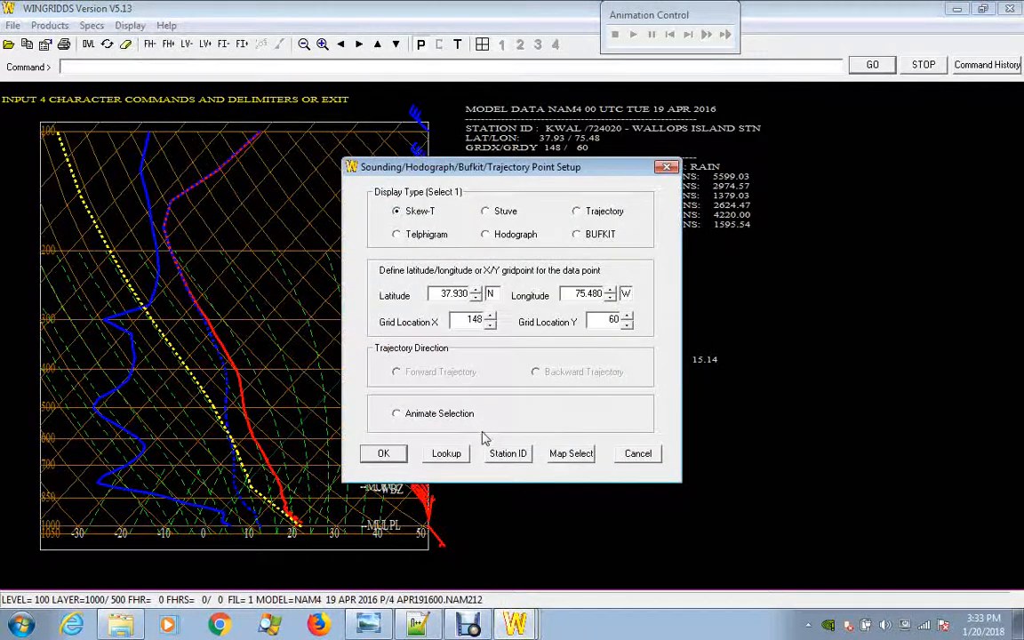
pyautogui.click(509, 455)
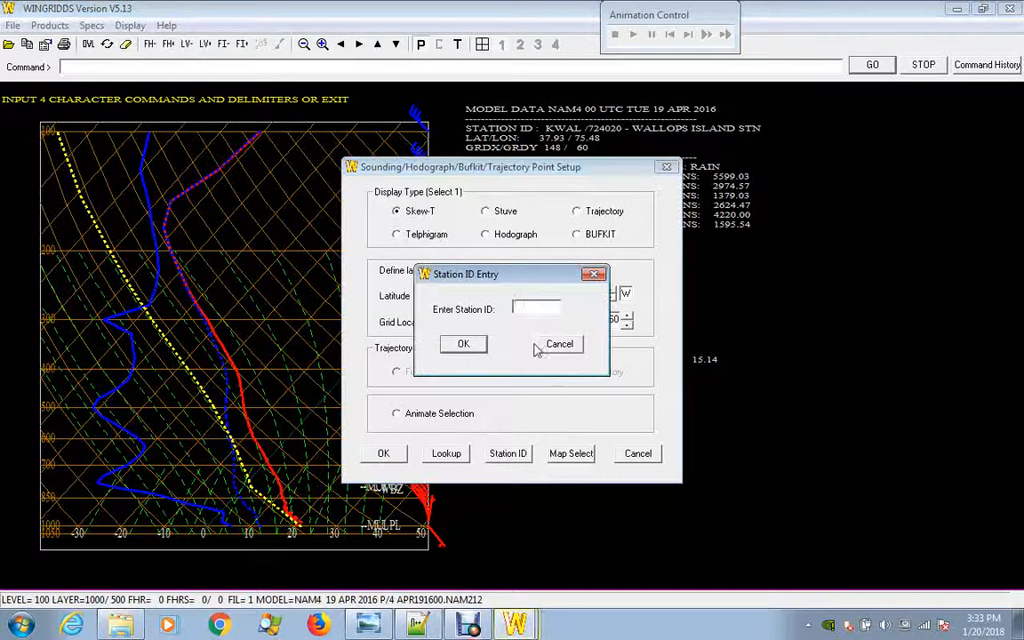
pyautogui.write('KD')
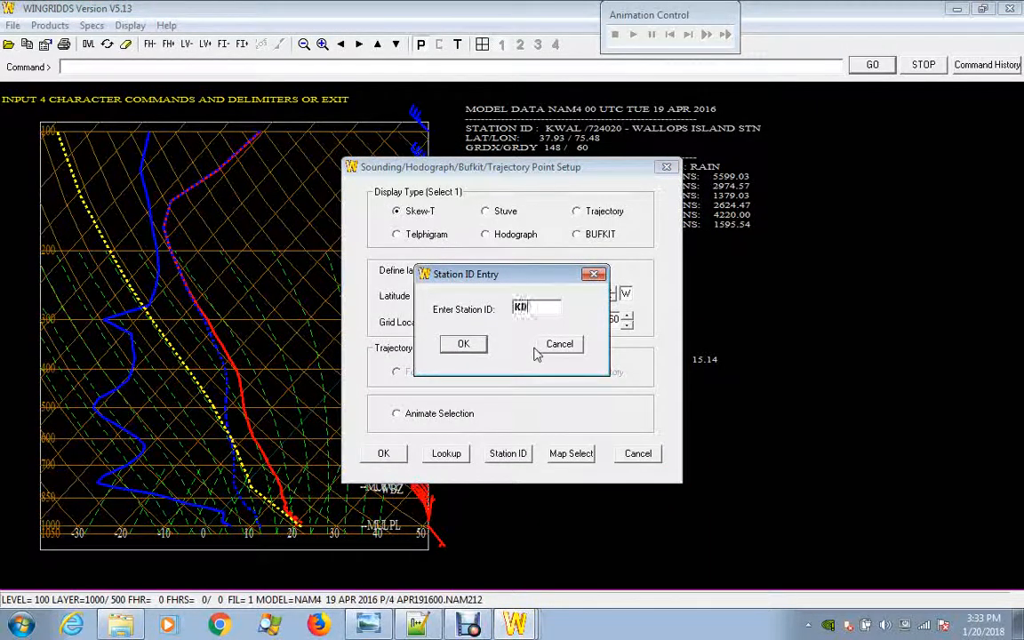
pyautogui.write('FW')
pyautogui.press('Return')
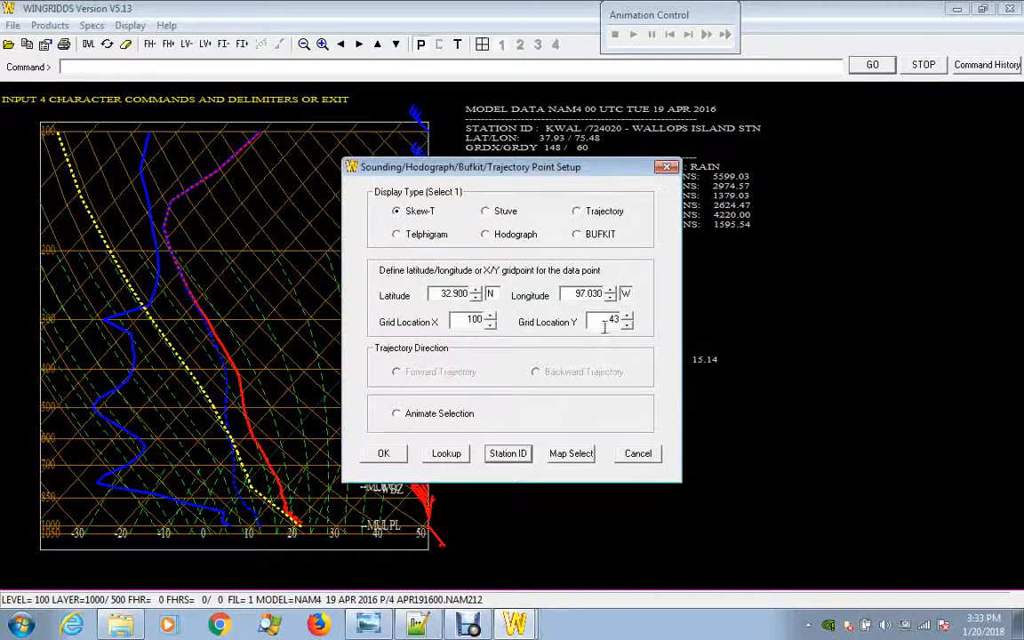
pyautogui.click(384, 454)
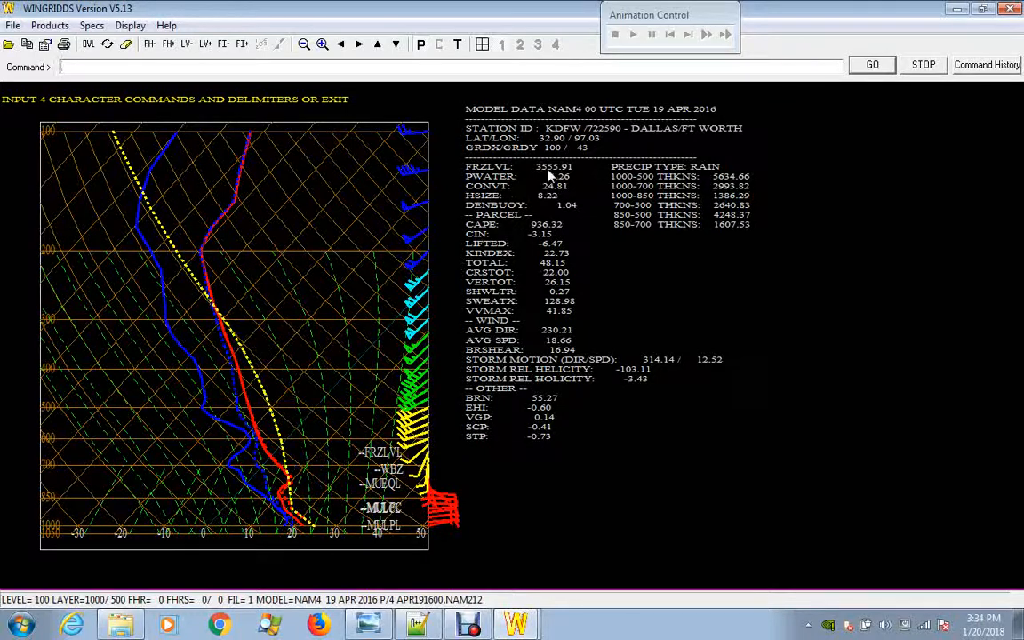
# Display a Hodograph for the same data point at 32.9 N, 97.03 W.
pyautogui.click(138, 26)
pyautogui.click(172, 103)
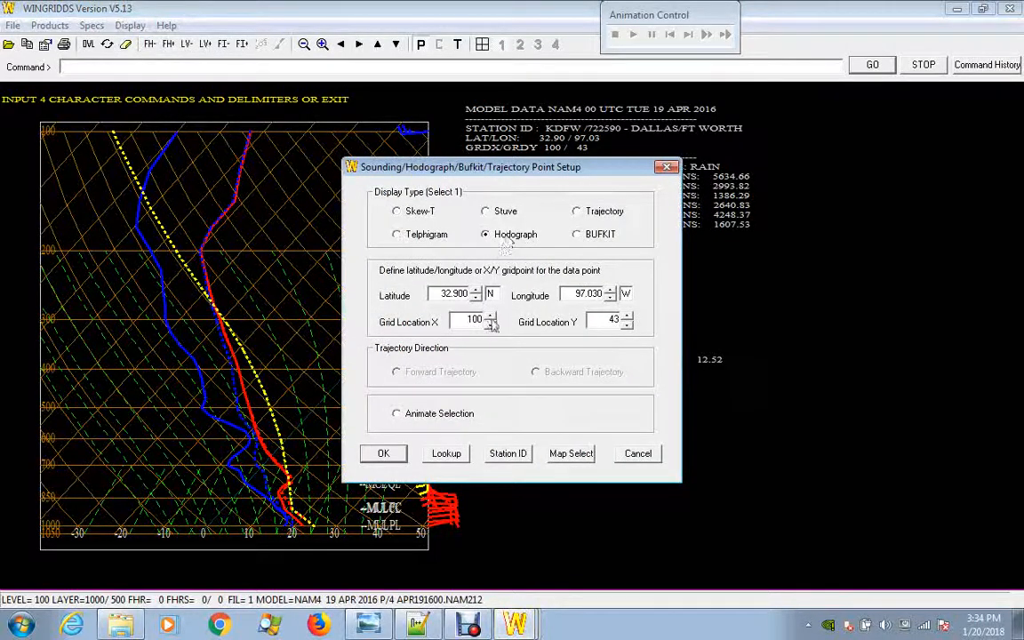
pyautogui.click(389, 456)
pyautogui.moveTo(420, 167); pyautogui.dragTo(562, 197)
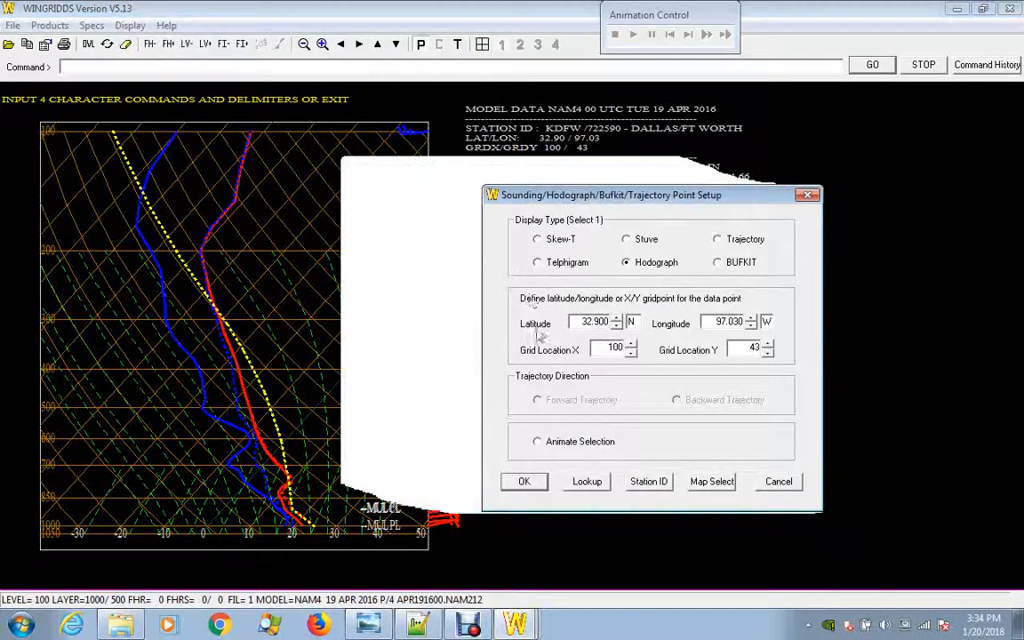
pyautogui.click(520, 487)
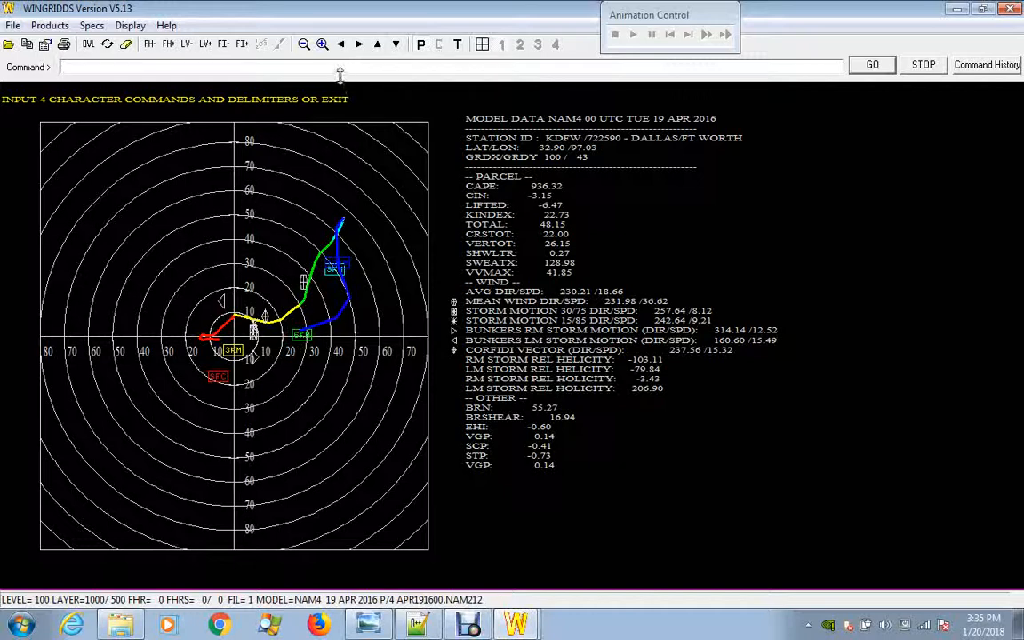
# Redraw the plan view map and plot the 850 level temperature with TEMP 850.
pyautogui.click(108, 42)
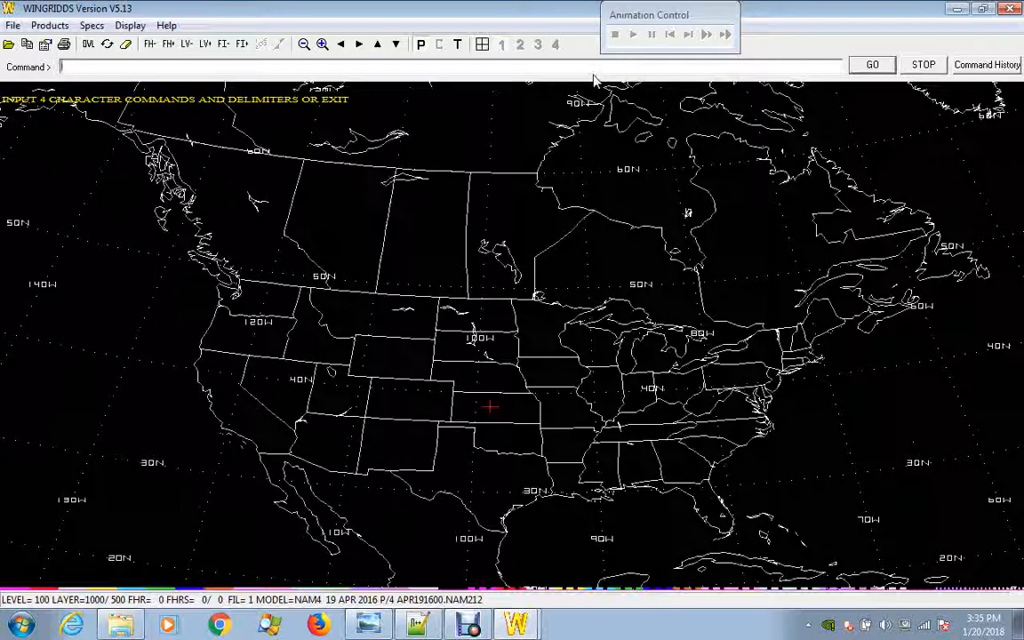
pyautogui.write('EMP 850')
pyautogui.press('Return')
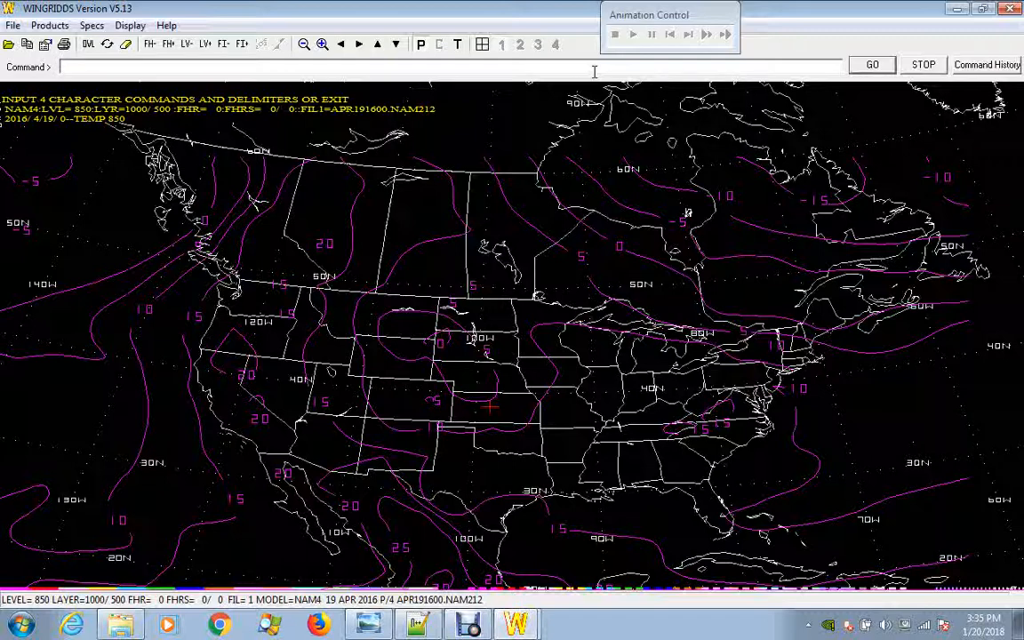
# Plot the temperature with gradient-coloured contours using TEMP CTLG, and with a pattern fill using TEMP CTFP.
pyautogui.write('TEMP CTLG')
pyautogui.press('Return')
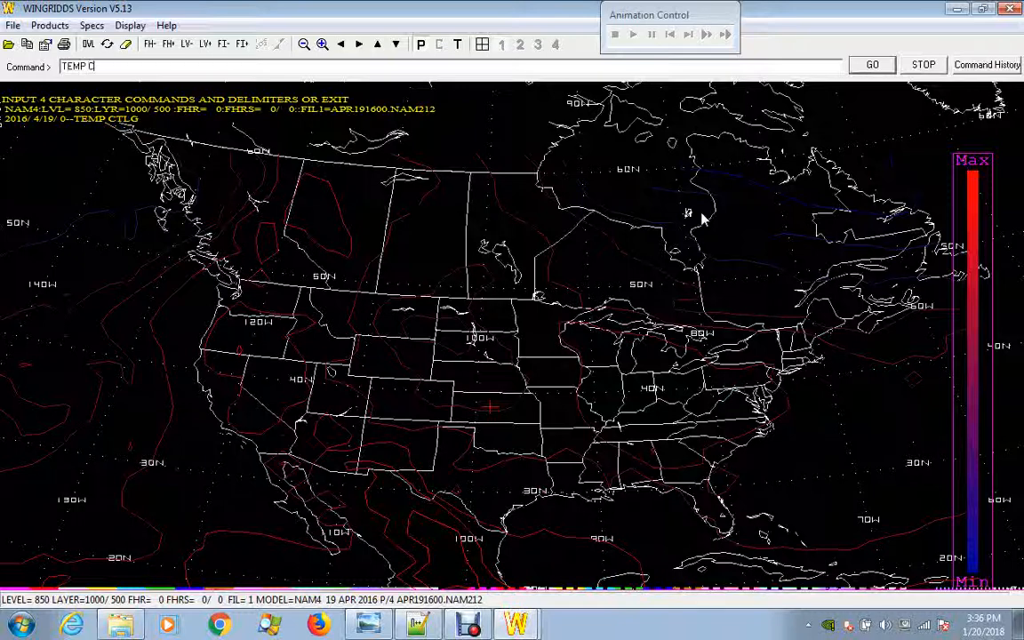
pyautogui.write('FP')
pyautogui.press('Return')
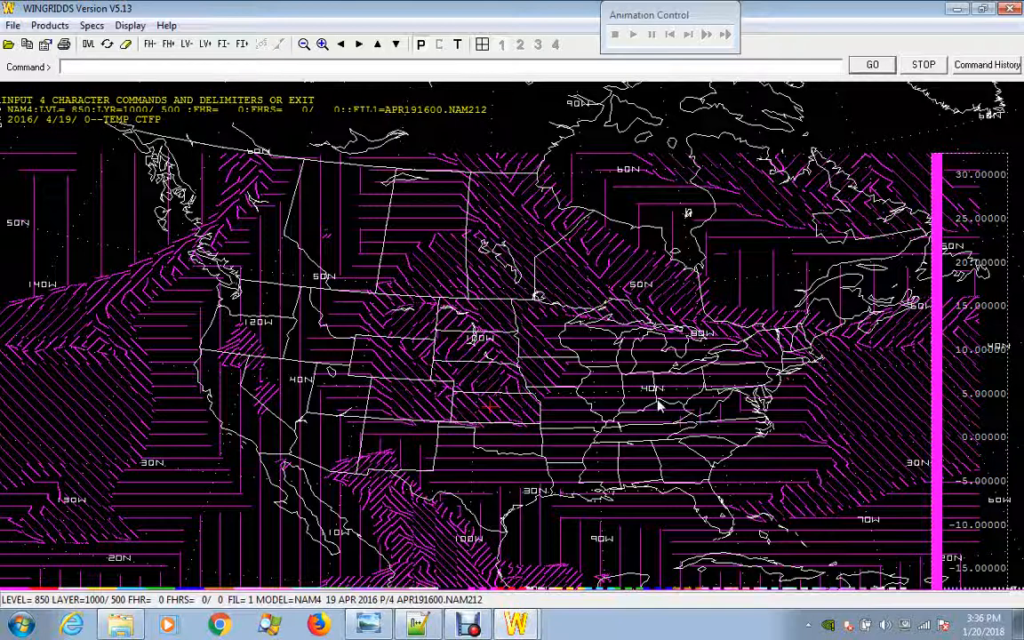
# Plot the temperature as a colour fill with TEMP CTFC, and as a gradient fill with TEMP CTFG.
pyautogui.write('MP CTFC')
pyautogui.press('Return')
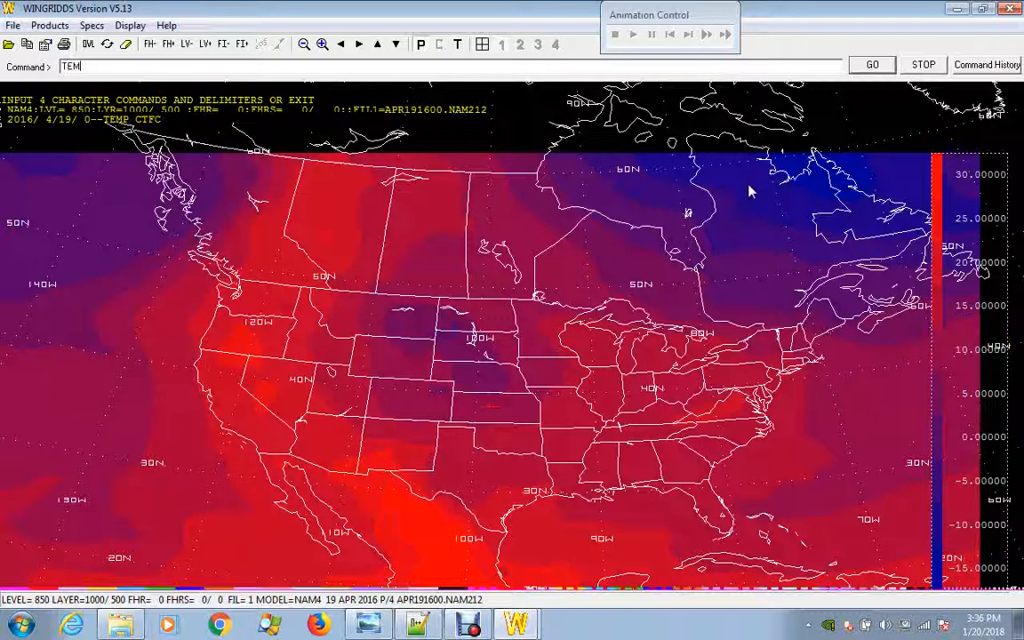
pyautogui.write('P C')
pyautogui.write('TFC')
pyautogui.press('Return')
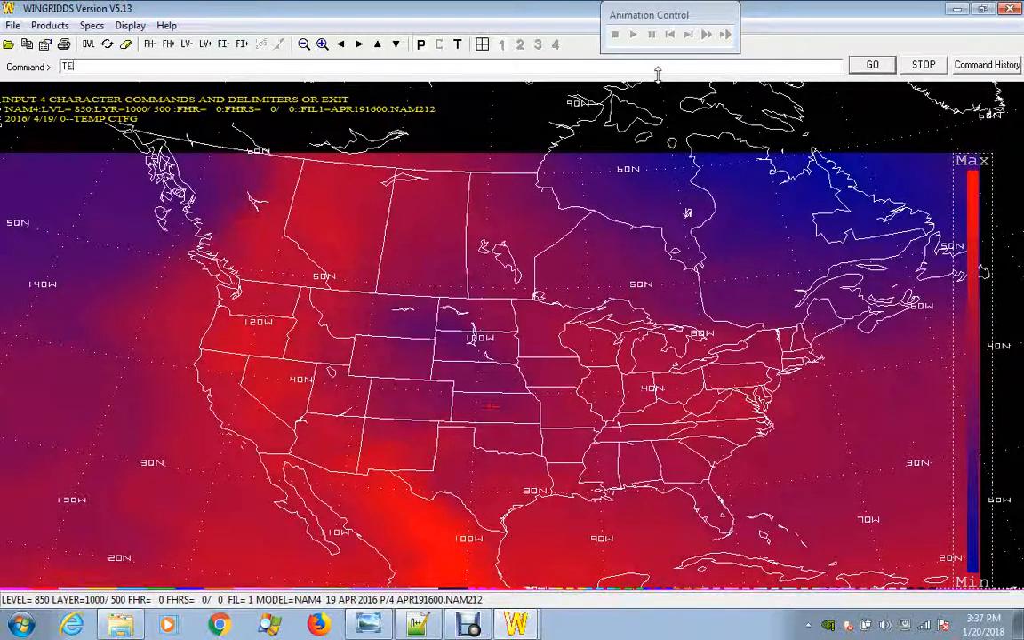
# Plot the temperature in color 4 with a contour interval of 2 using TEMP CLR4 CIN2.
pyautogui.write('MP')
pyautogui.write('CLR4 CIN2')
pyautogui.press('Return')
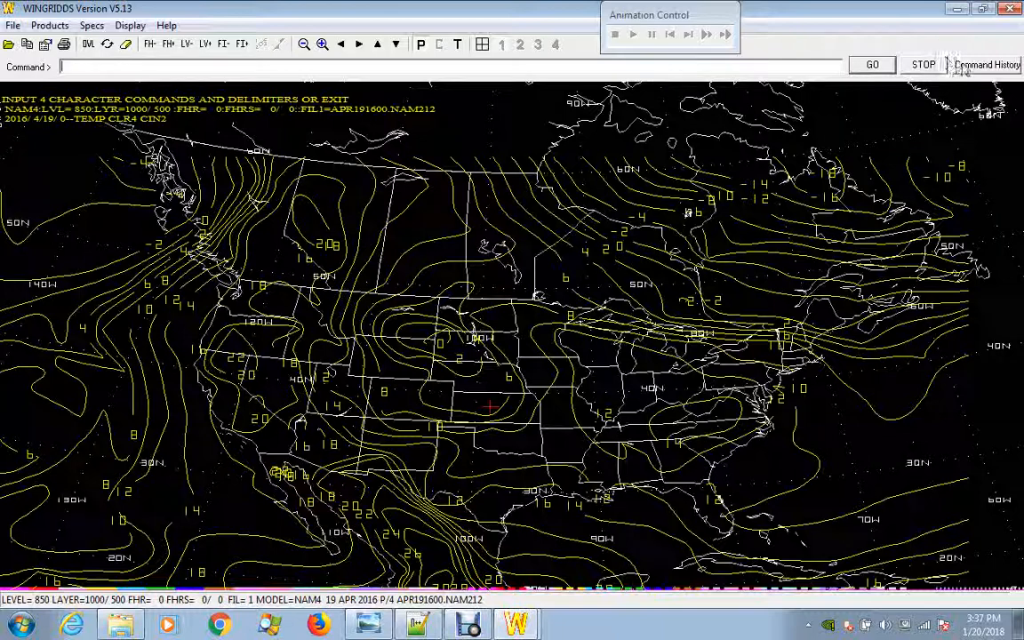
# Recall and rerun TEMP CTFG from the command history, and overlay TEMP CLR4 CIN2 on it using a trailing slash.
pyautogui.click(963, 69)
pyautogui.click(962, 69)
pyautogui.click(962, 70)
pyautogui.click(868, 71)
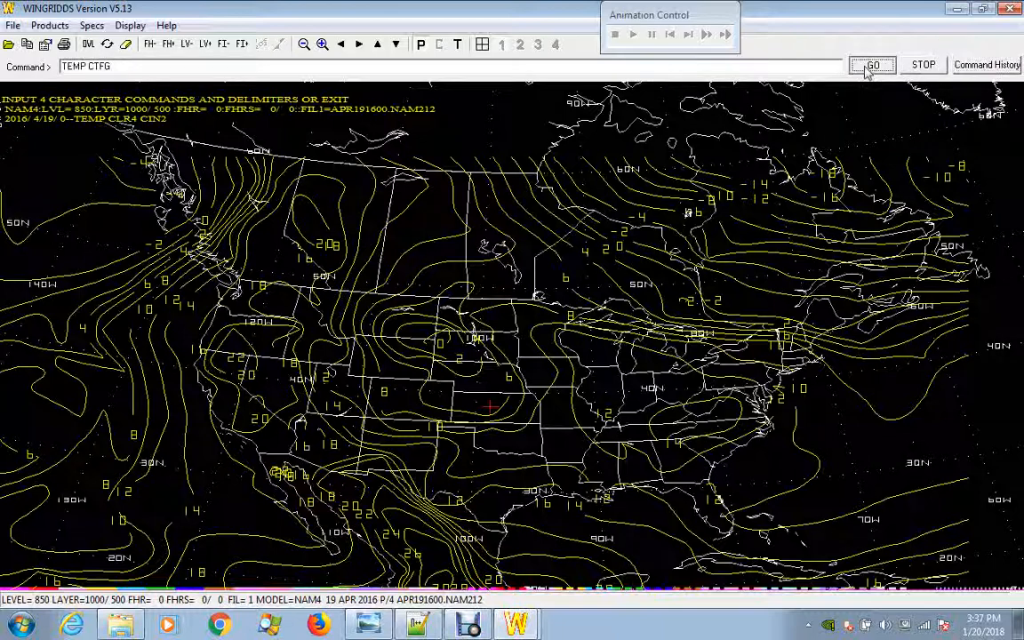
pyautogui.click(962, 69)
pyautogui.click(962, 69)
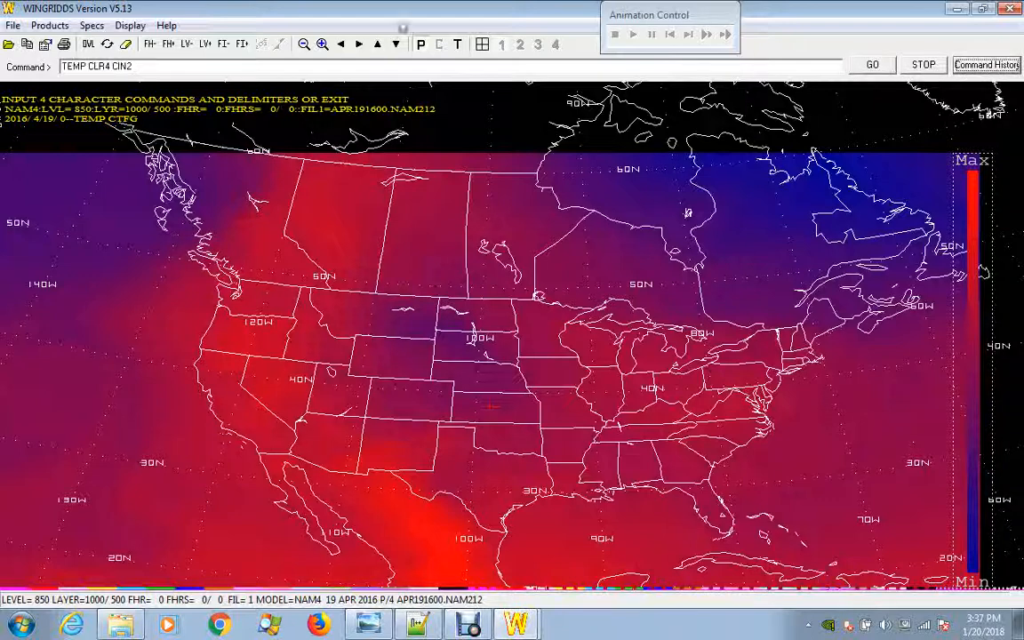
pyautogui.click(268, 63)
pyautogui.write('/')
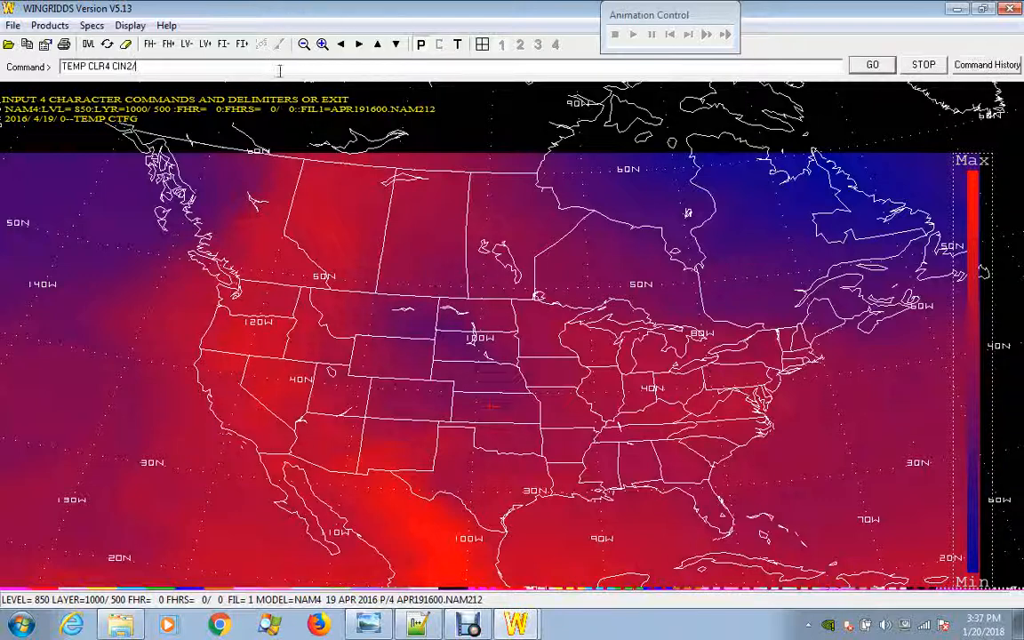
pyautogui.press('Return')
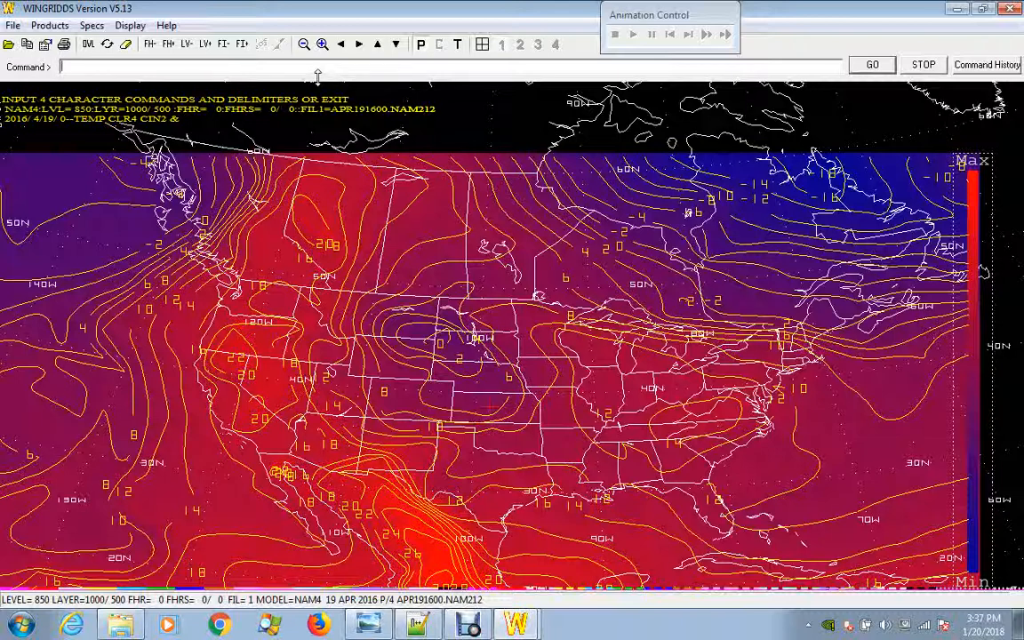
# Animate the 500 level heights and winds through the forecast hours with HGHT/WIND 500/ANIM.
pyautogui.write('HGHT/WIND 500')
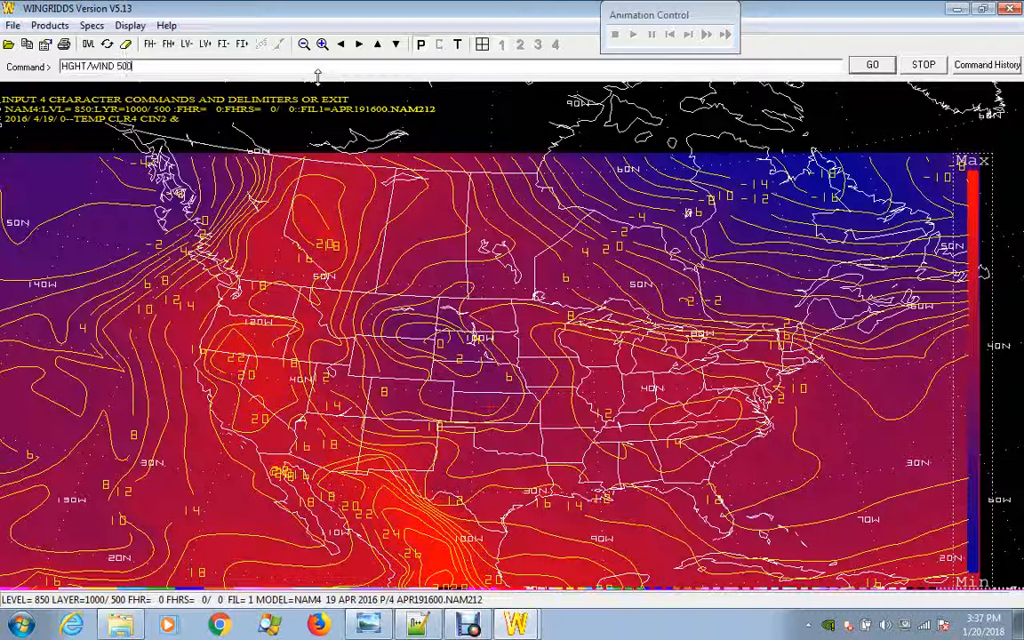
pyautogui.write('/ANIM')
pyautogui.press('Return')
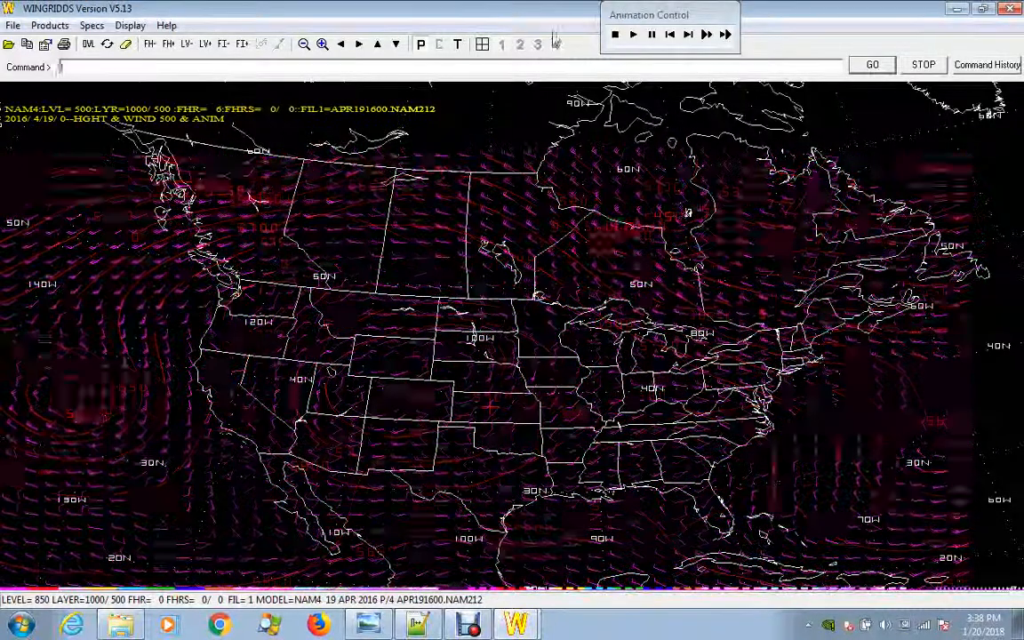
# Reposition the Animation Control window, and increase and decrease the animation speed.
pyautogui.moveTo(637, 5); pyautogui.dragTo(672, 51)
pyautogui.moveTo(698, 49); pyautogui.dragTo(668, 28)
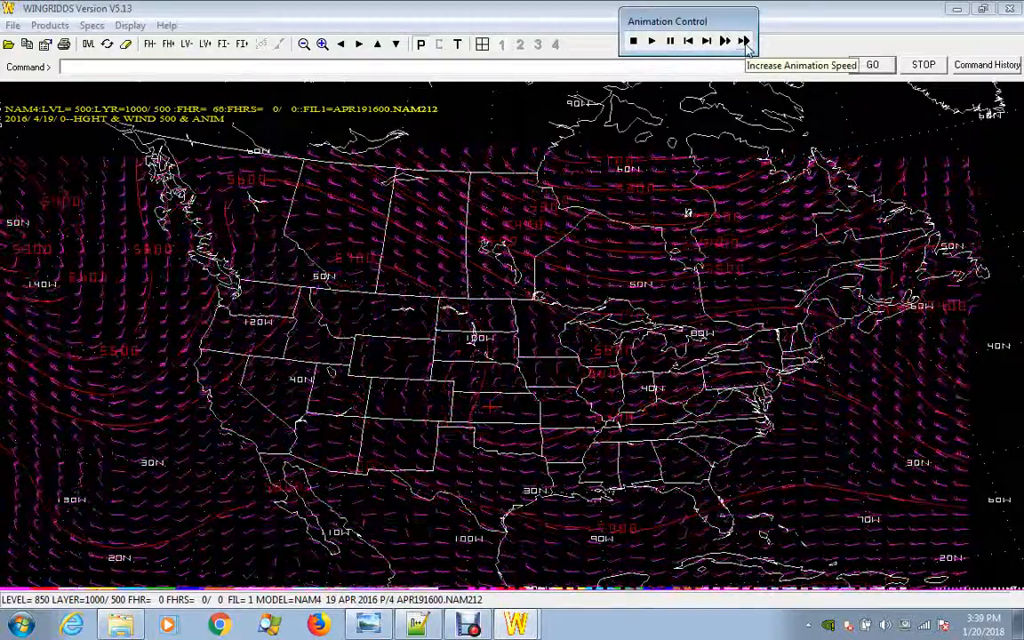
pyautogui.click(746, 45)
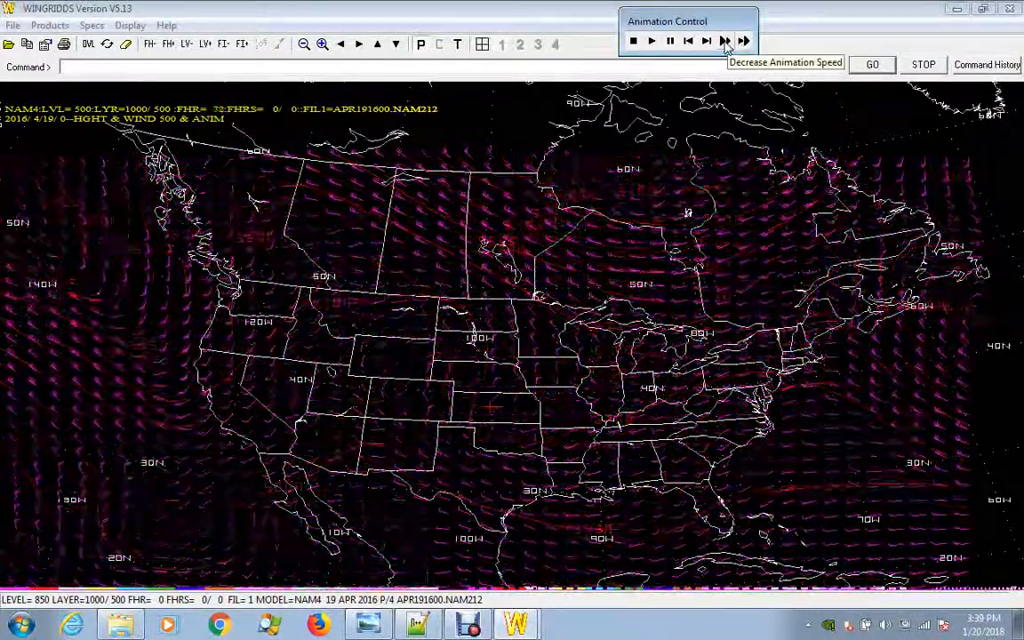
pyautogui.click(725, 42)
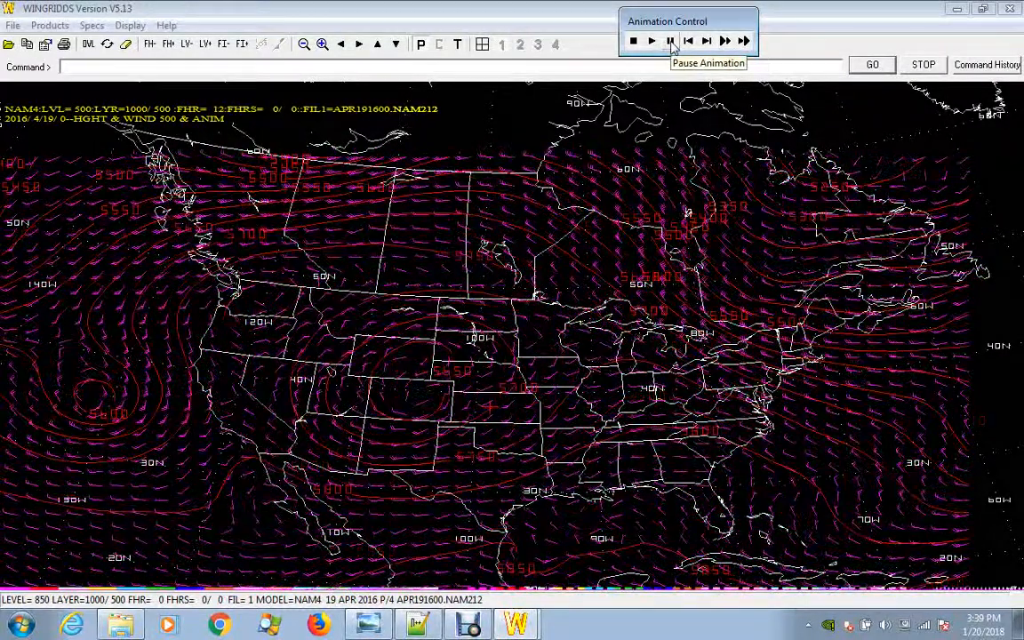
# Pause the animation and step through frames forward to forecast hour 42 and backward to forecast hour 18.
pyautogui.click(672, 41)
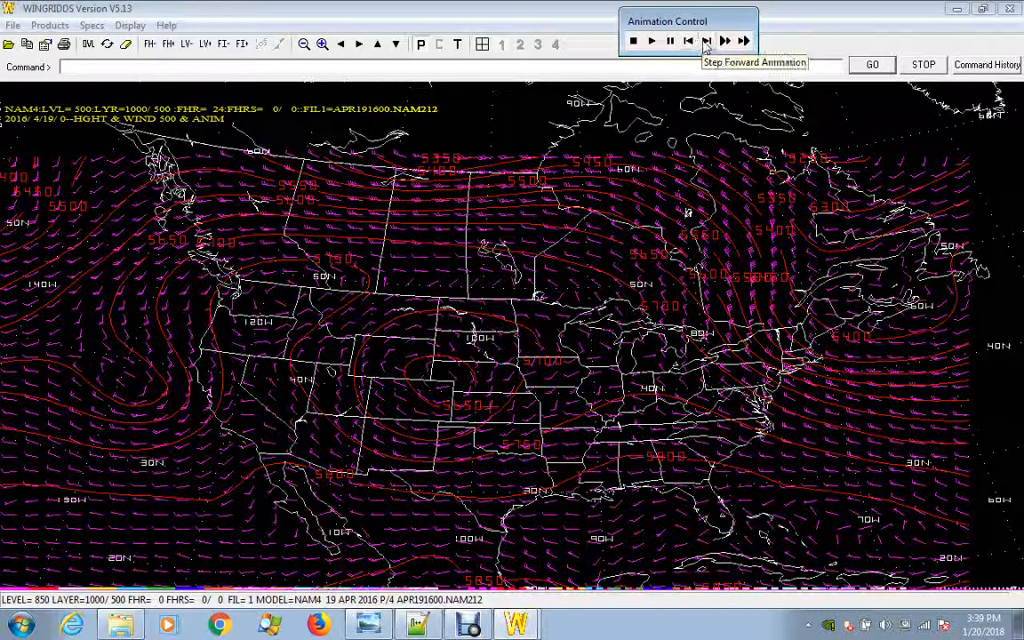
pyautogui.click(707, 40)
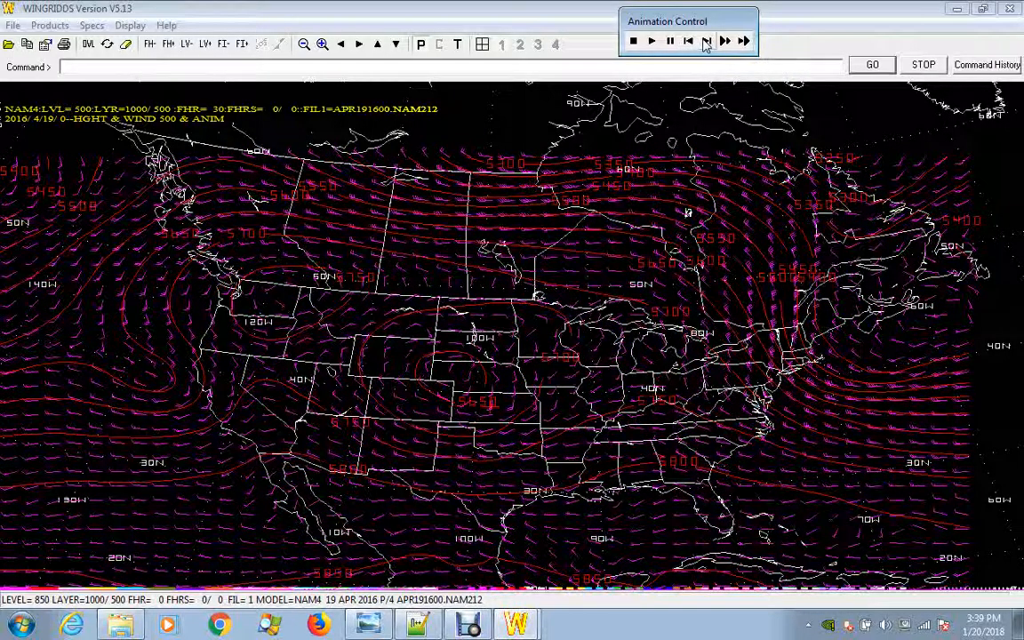
pyautogui.click(707, 41)
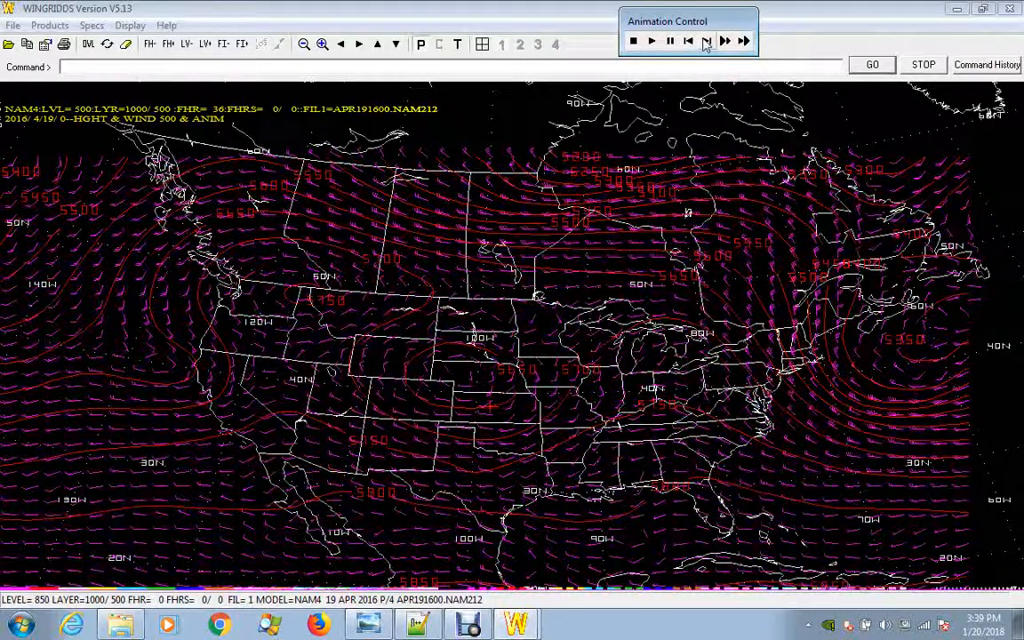
pyautogui.click(707, 41)
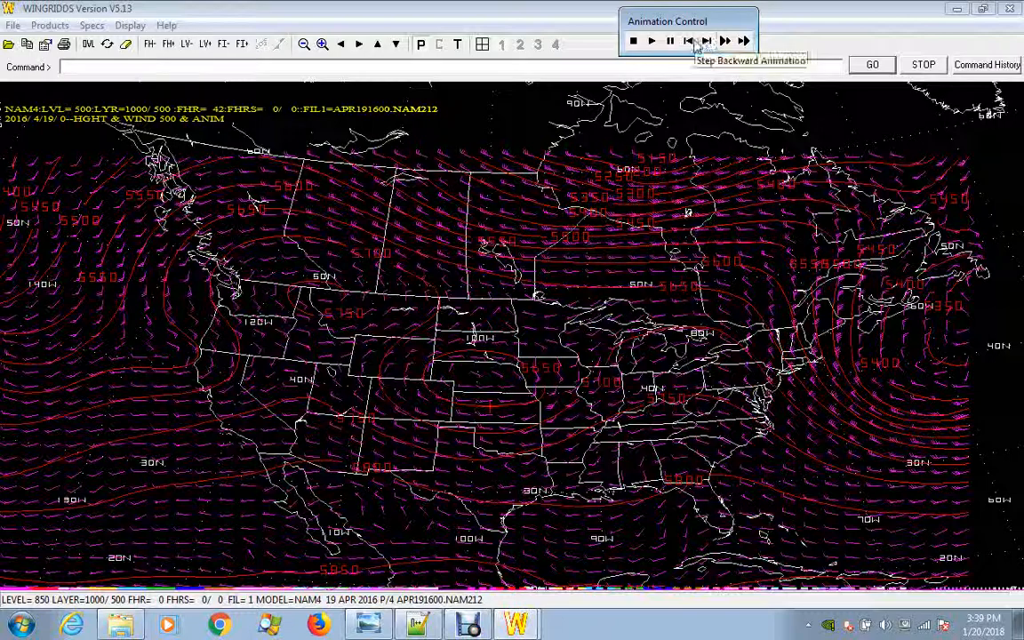
pyautogui.click(689, 42)
pyautogui.click(689, 42)
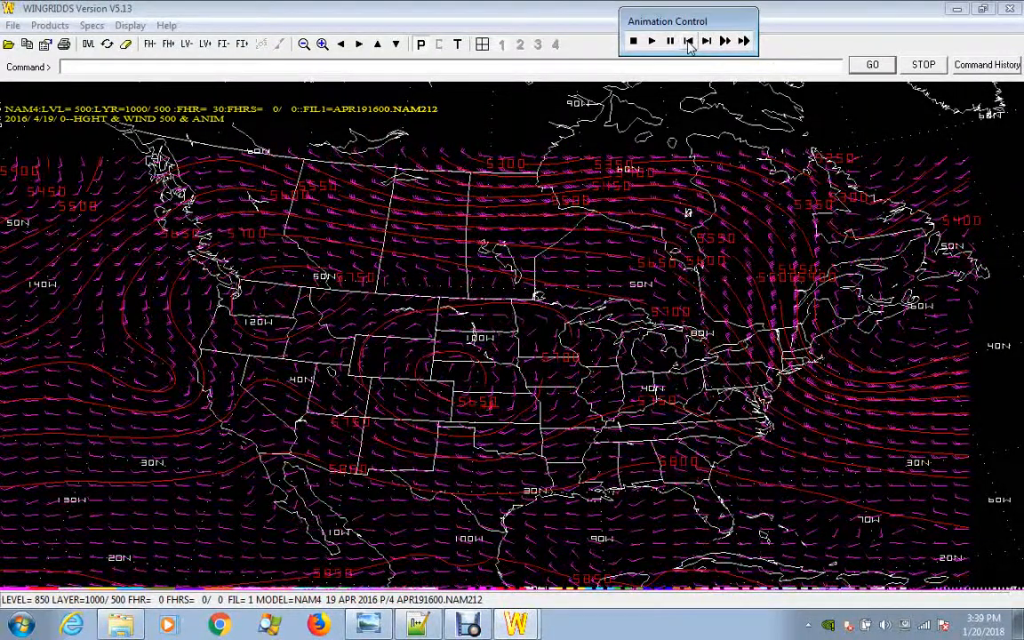
pyautogui.click(689, 42)
pyautogui.click(689, 42)
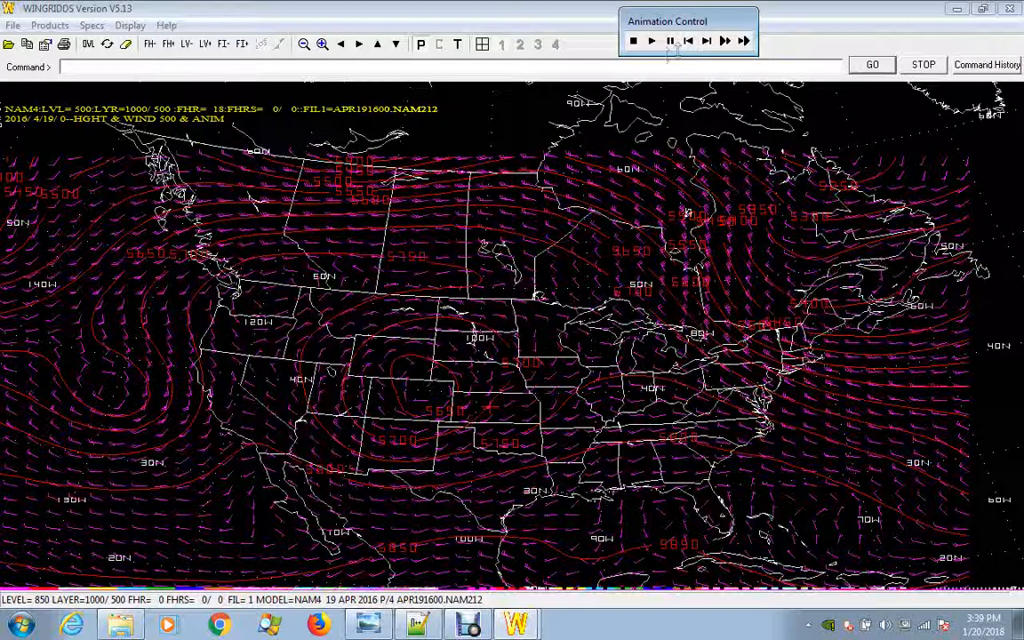
# Resume the height and wind animation and stop it.
pyautogui.click(652, 42)
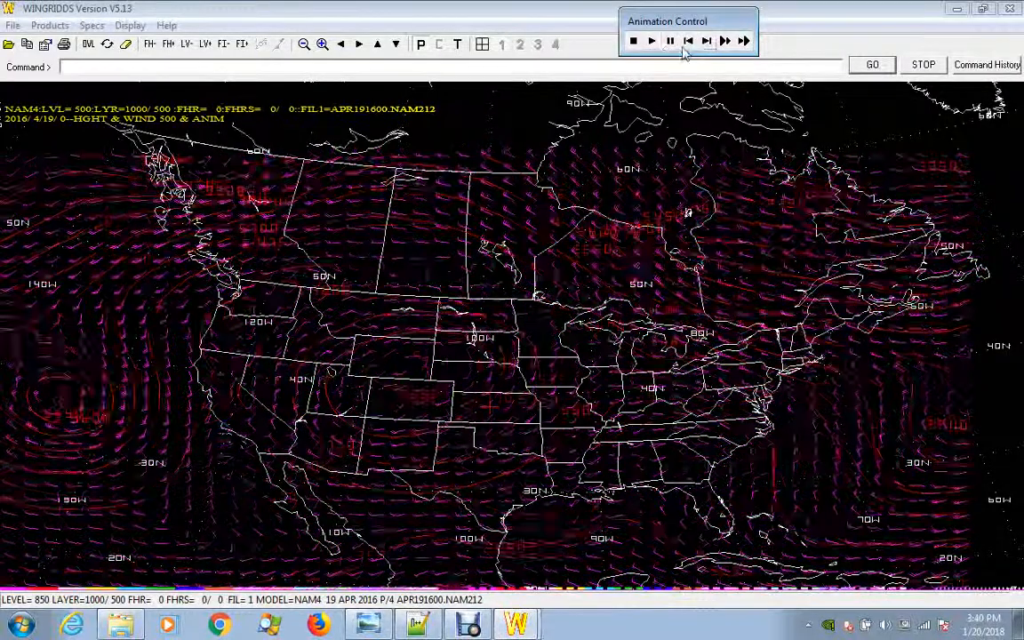
pyautogui.click(634, 42)
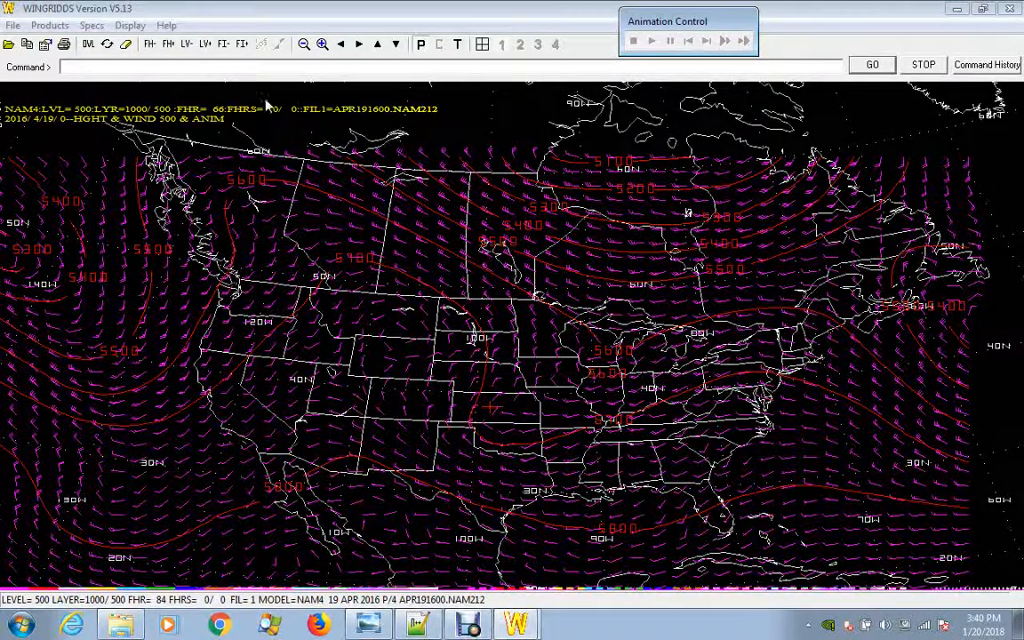
# Clear the plotted fields from the map and split the display into four panels.
pyautogui.click(126, 48)
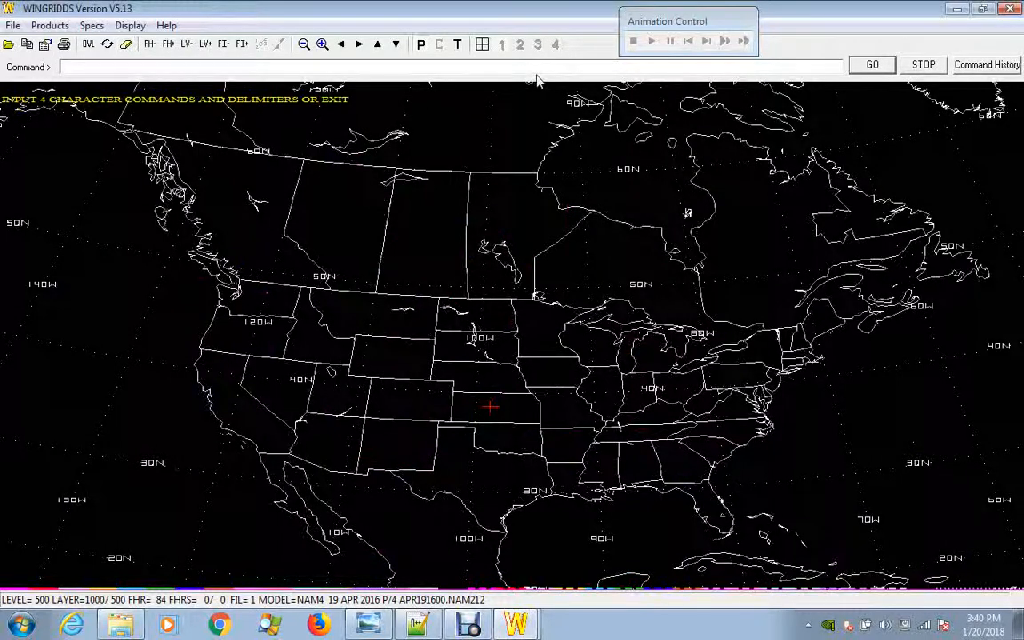
pyautogui.click(482, 46)
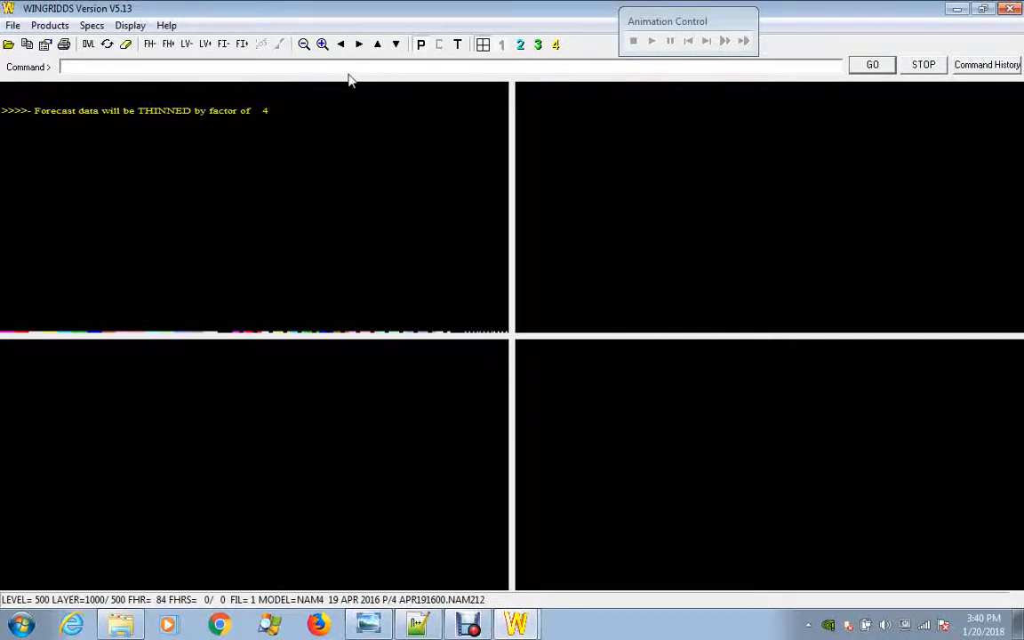
# Plot the HGHT field in panel 1 and the WIND field in panel 2.
pyautogui.press('Return')
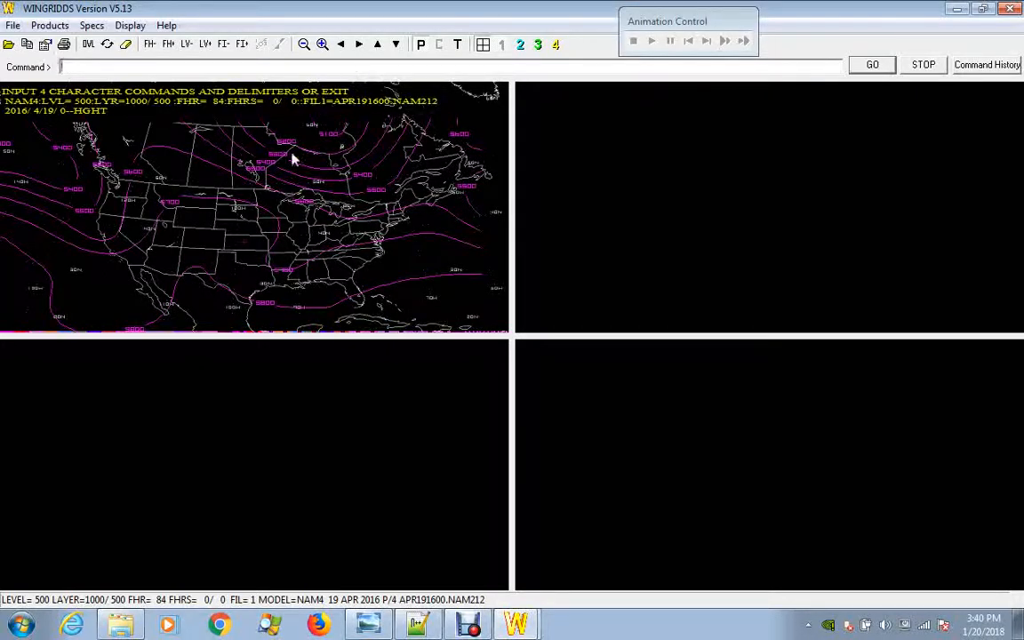
pyautogui.click(521, 45)
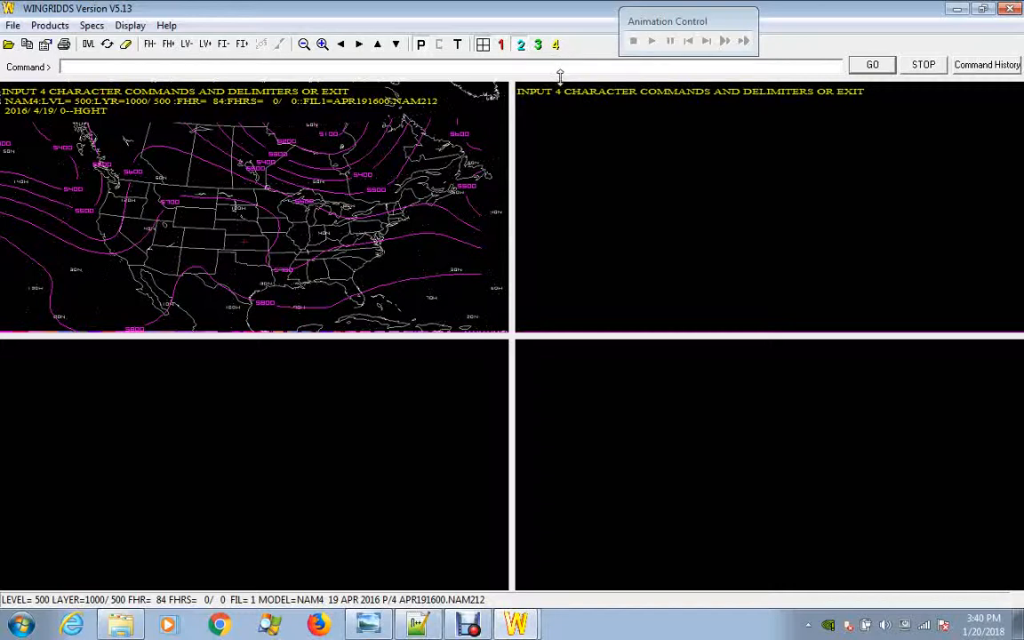
pyautogui.write('WIND')
pyautogui.press('Return')
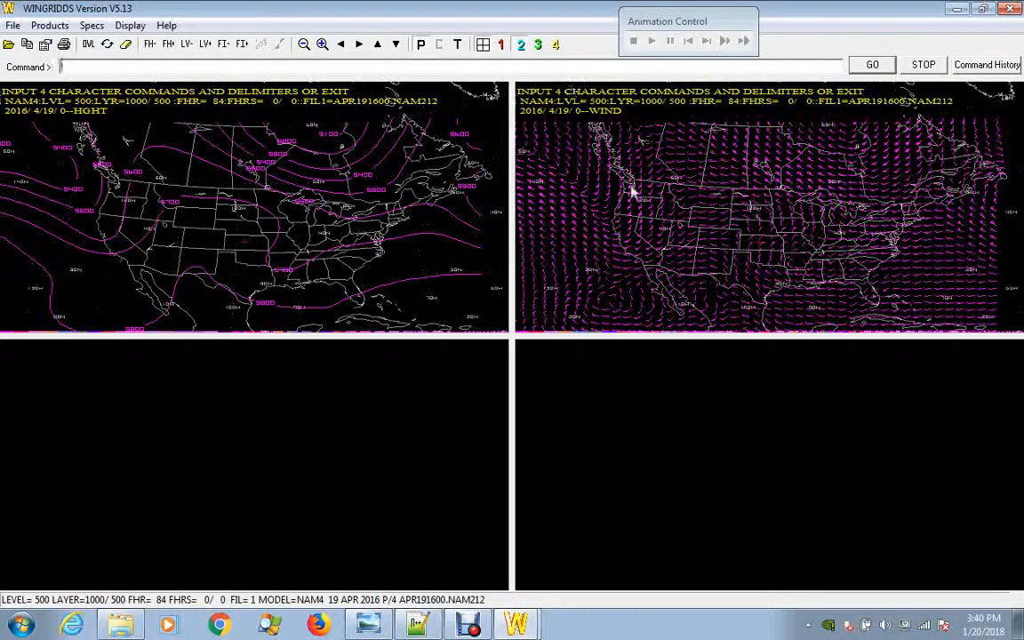
# Plot the PMSL field in panel 3 and RELH 10M in panel 4.
pyautogui.click(538, 46)
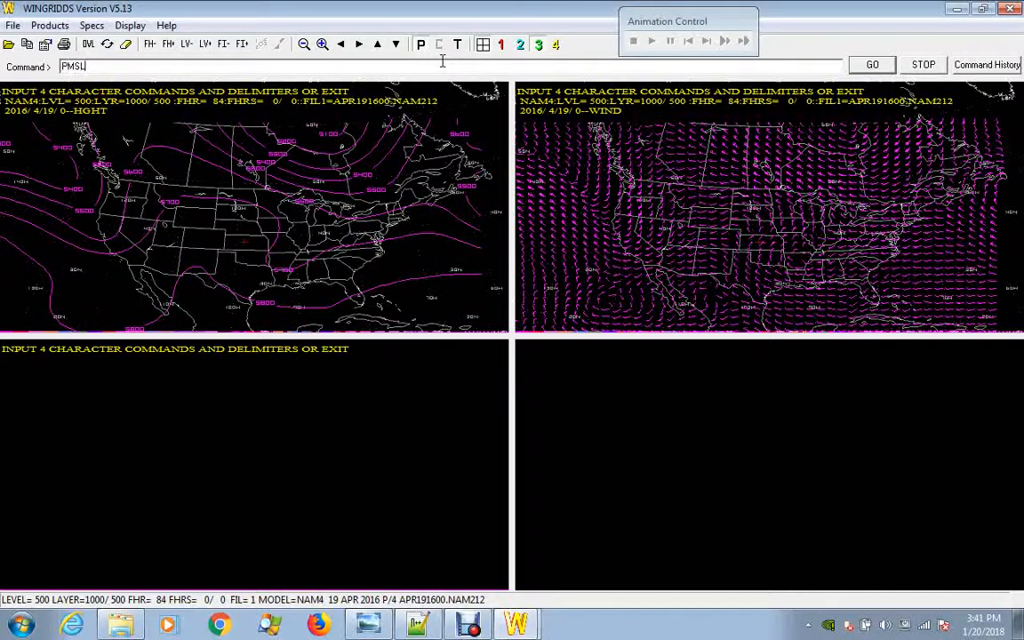
pyautogui.press('Return')
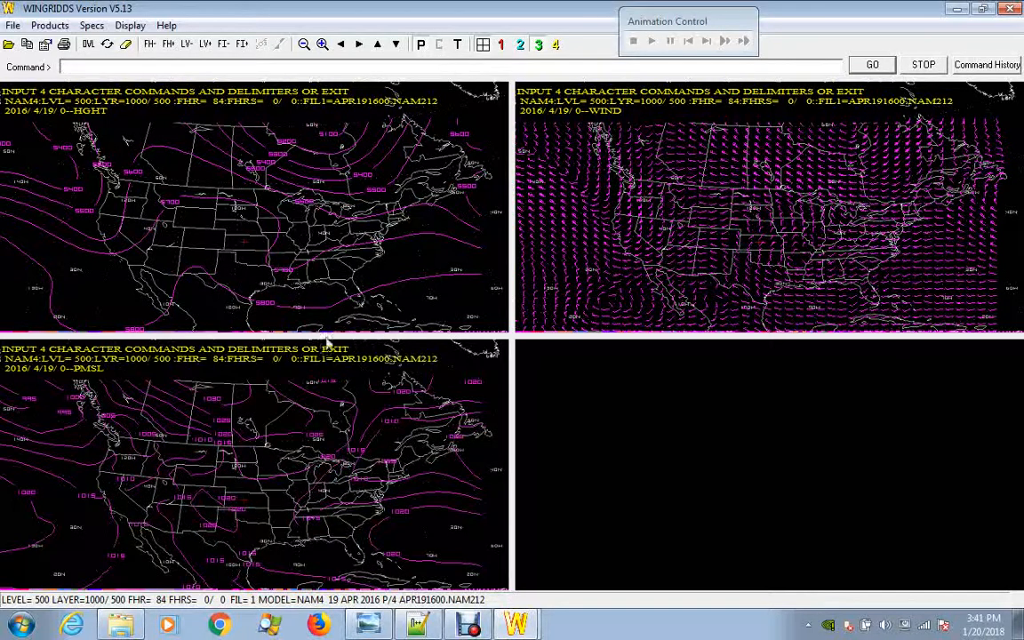
pyautogui.click(556, 44)
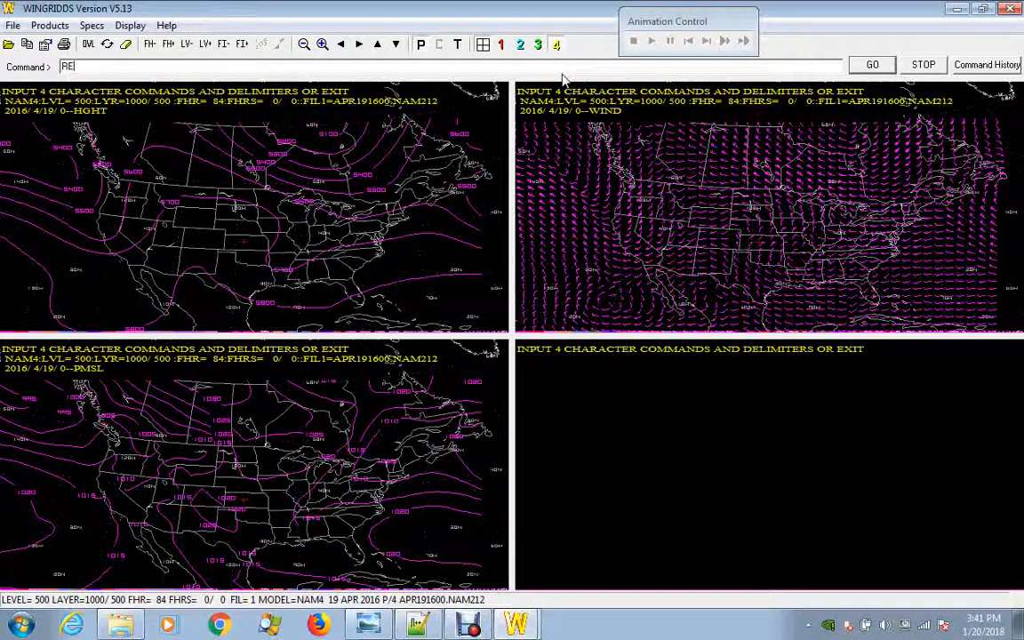
pyautogui.write('RELH 10M')
pyautogui.press('Return')
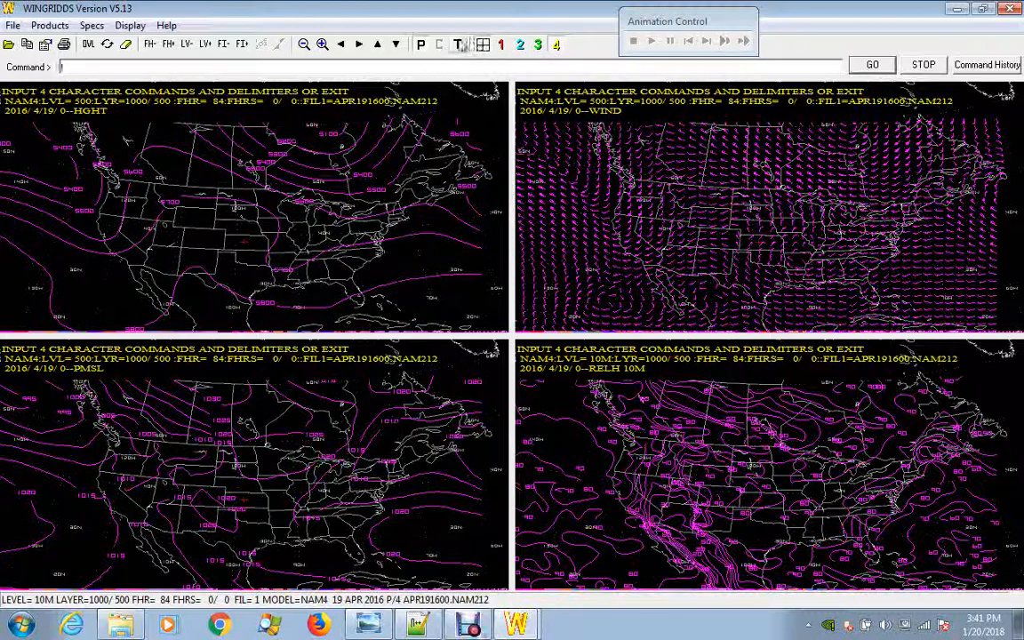
# Change panel 4 to a time section display and plot WIND/RELH in it.
pyautogui.click(457, 44)
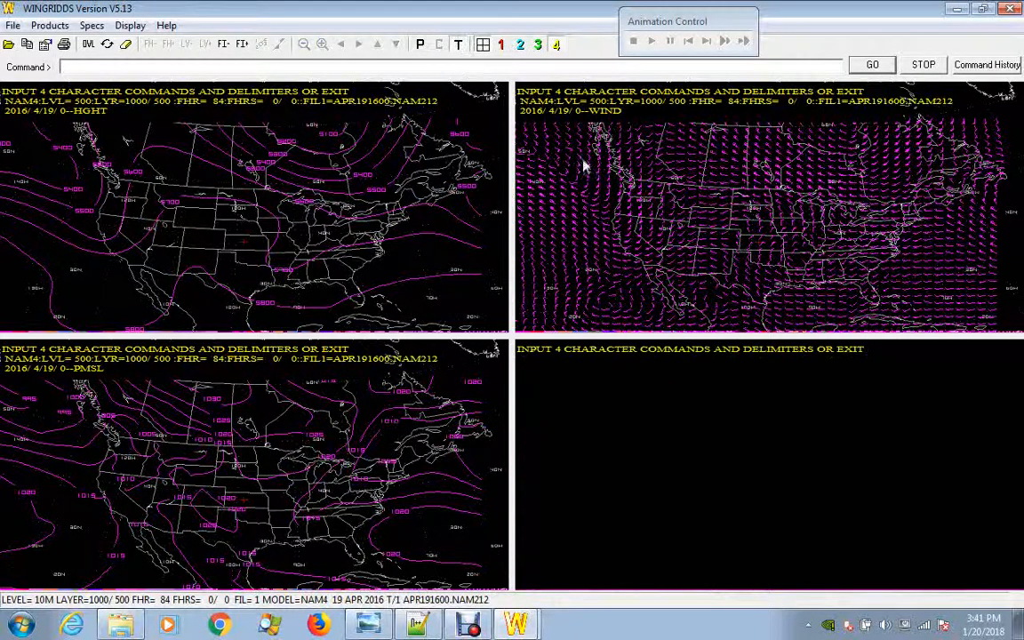
pyautogui.write('WIN')
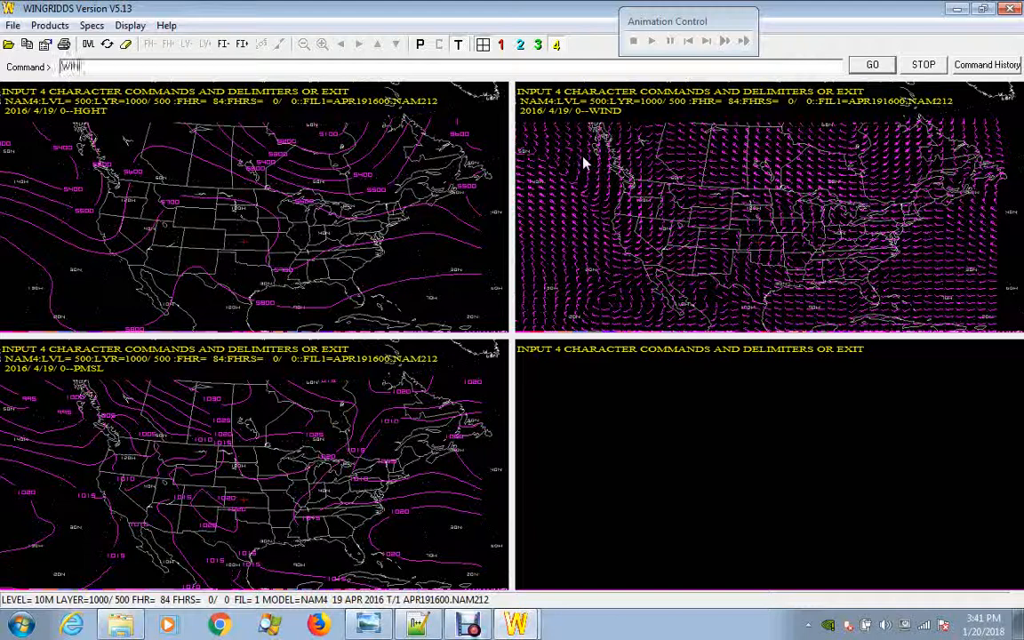
pyautogui.write('D/RELH')
pyautogui.press('Return')
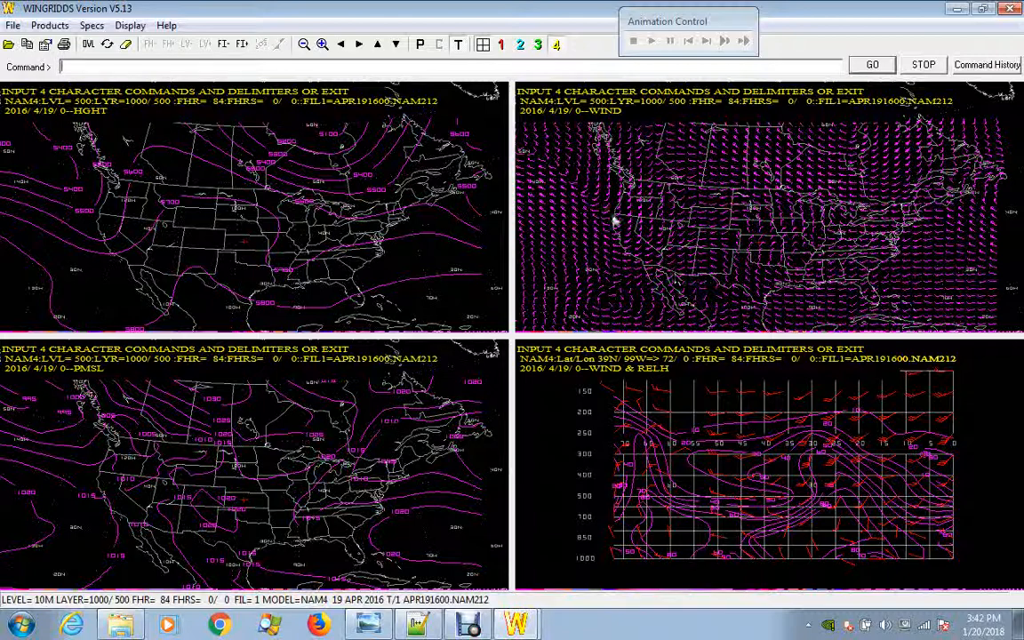
# Change panel 3 to a time section display and plot WIND in it.
pyautogui.click(536, 47)
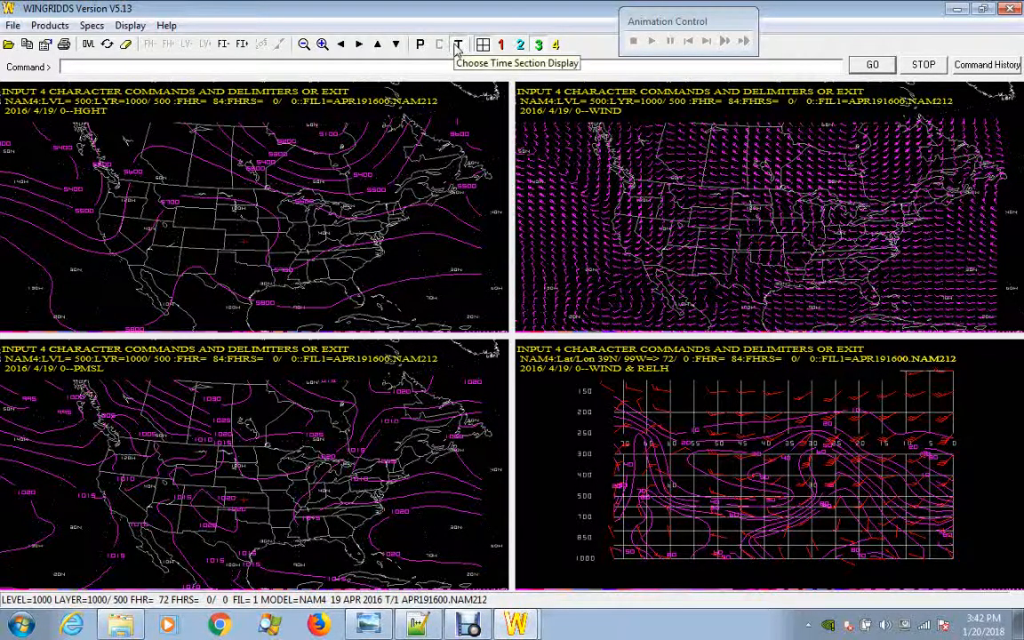
pyautogui.click(458, 45)
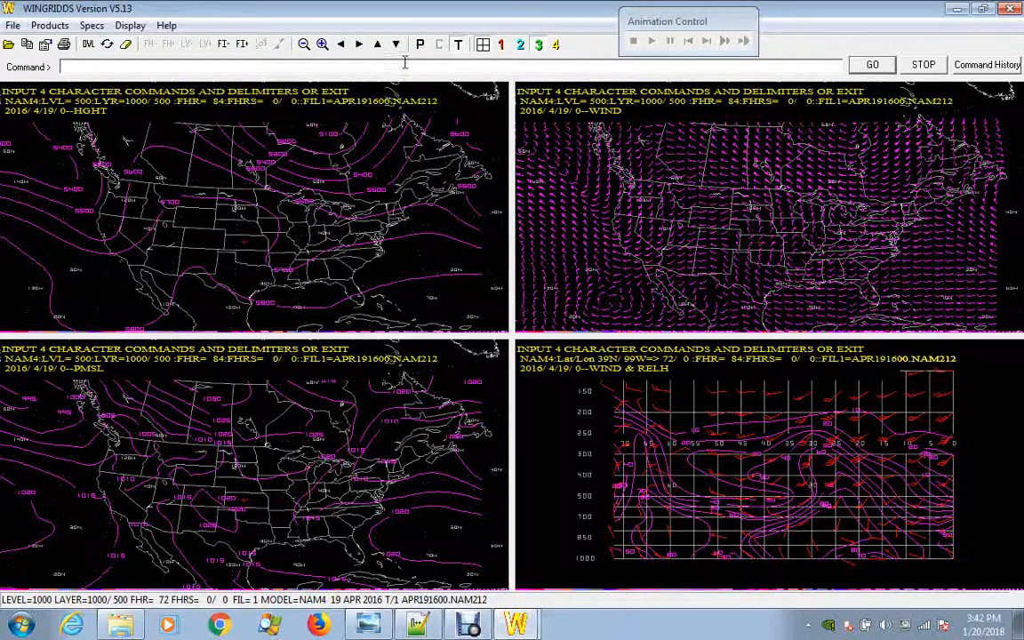
pyautogui.write('WIND')
pyautogui.press('Return')
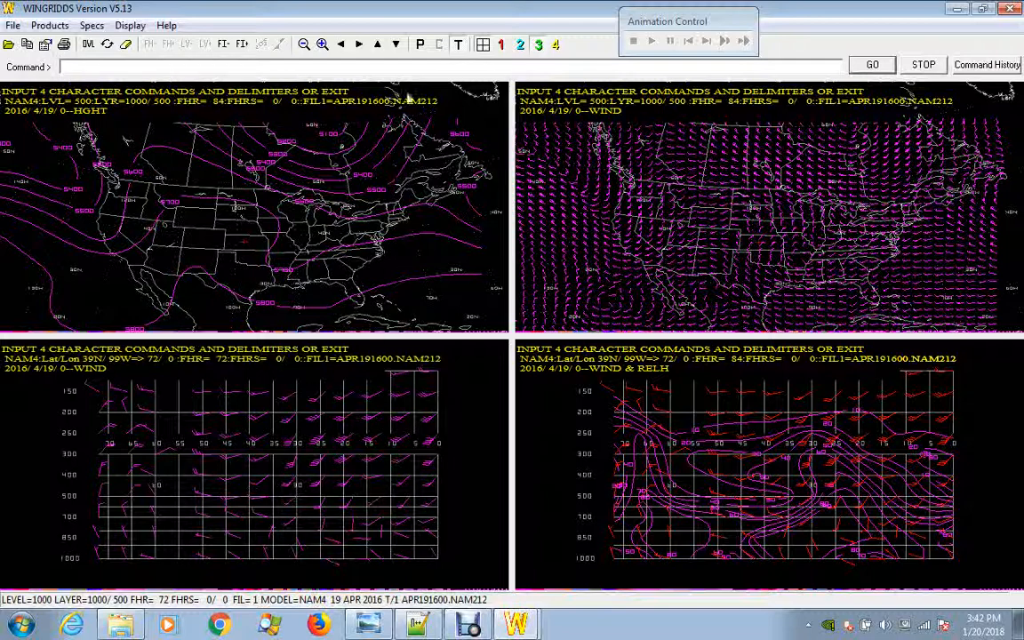
# Switch panel 3 back to the plan view display and clear the height plot from panel 1.
pyautogui.click(418, 44)
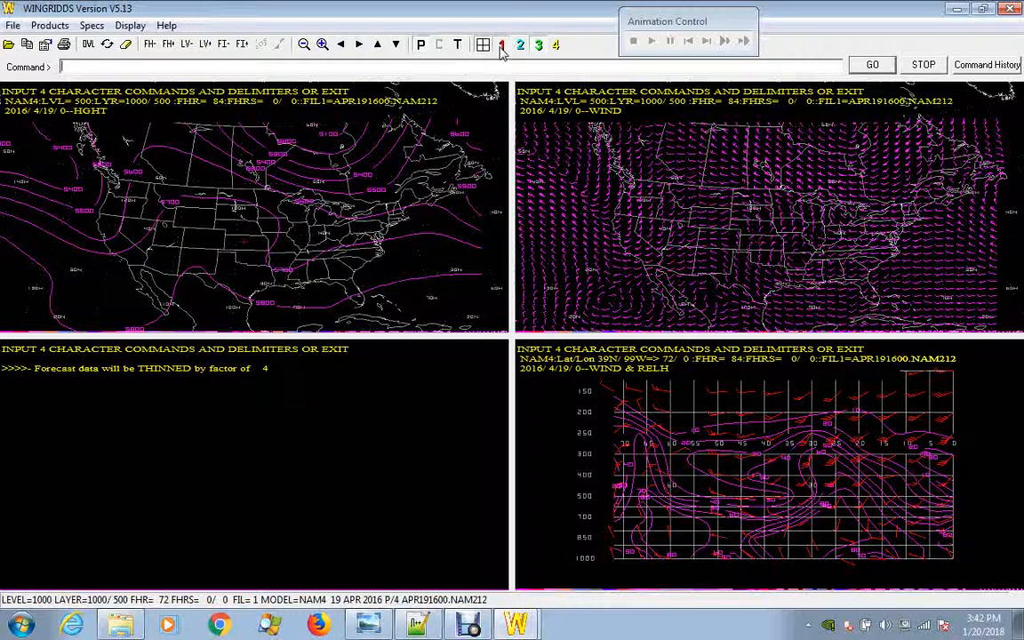
pyautogui.click(127, 46)
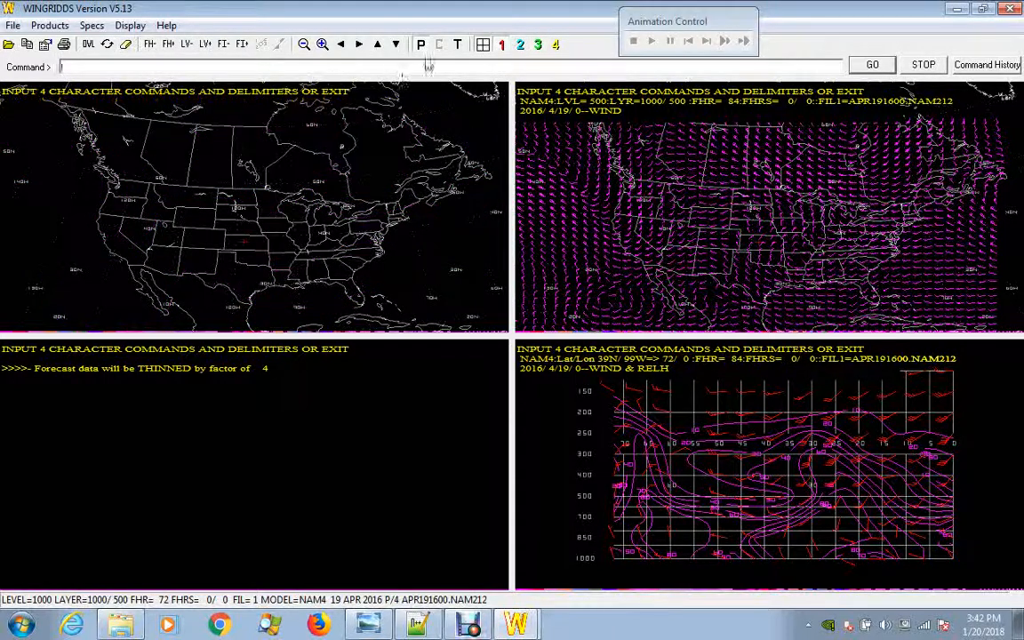
# Return to the single-panel display and redraw the map by accepting the existing plan area settings.
pyautogui.click(482, 44)
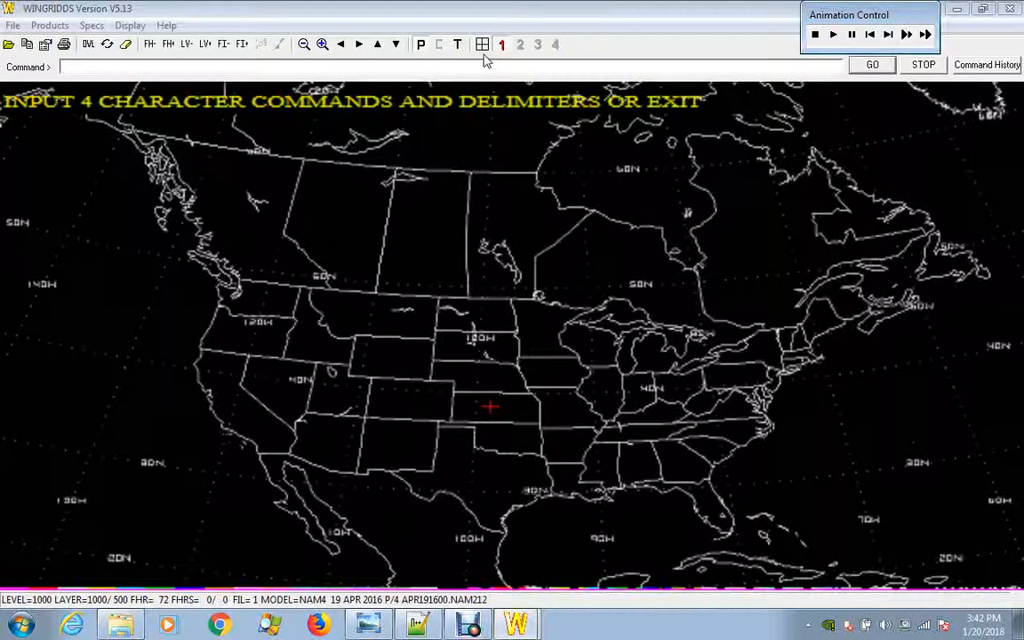
pyautogui.click(124, 26)
pyautogui.click(143, 44)
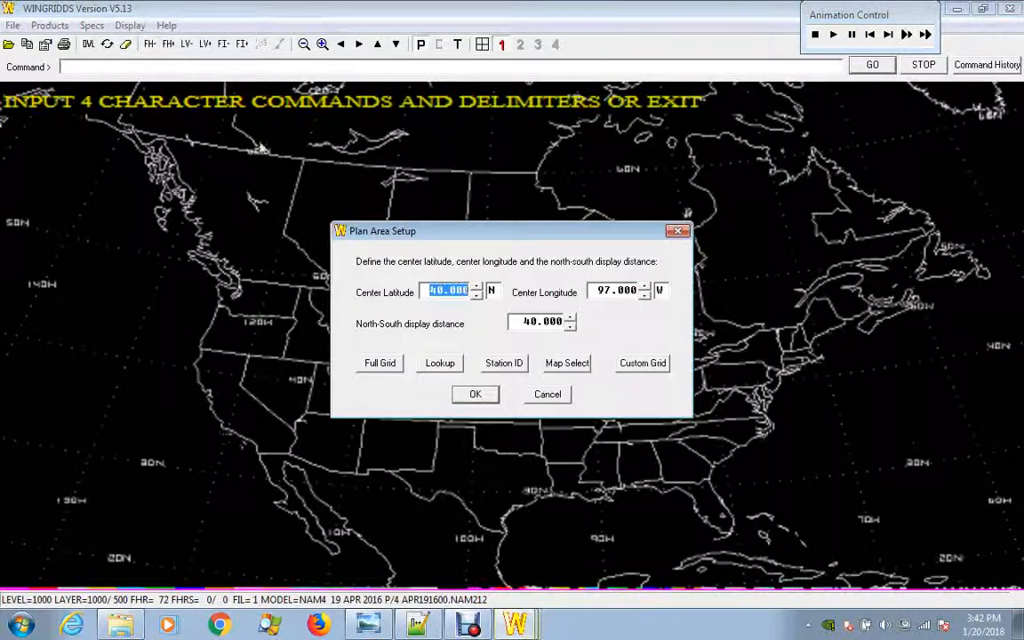
pyautogui.click(474, 396)
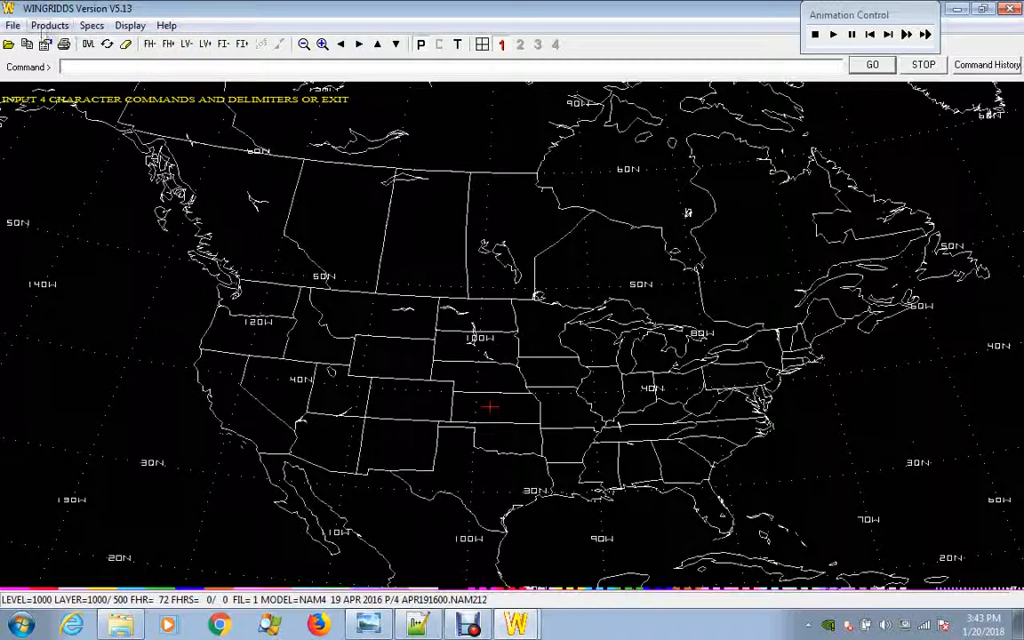
# Exit WINGRIDDS, switch to Notepad++ and reload the modified WINGRIDDS.LOG file.
pyautogui.click(13, 26)
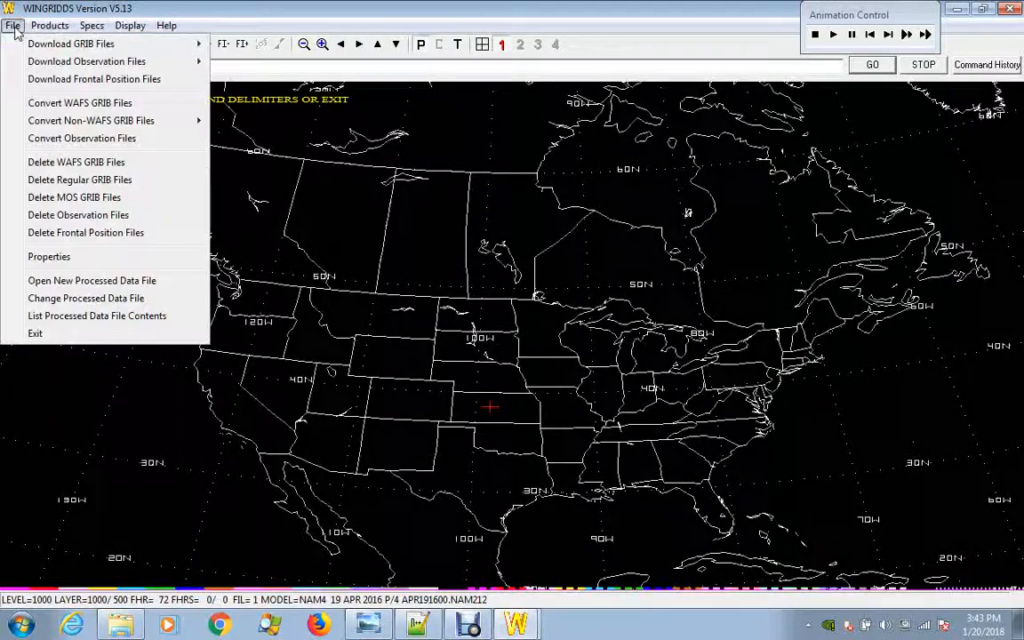
pyautogui.click(57, 335)
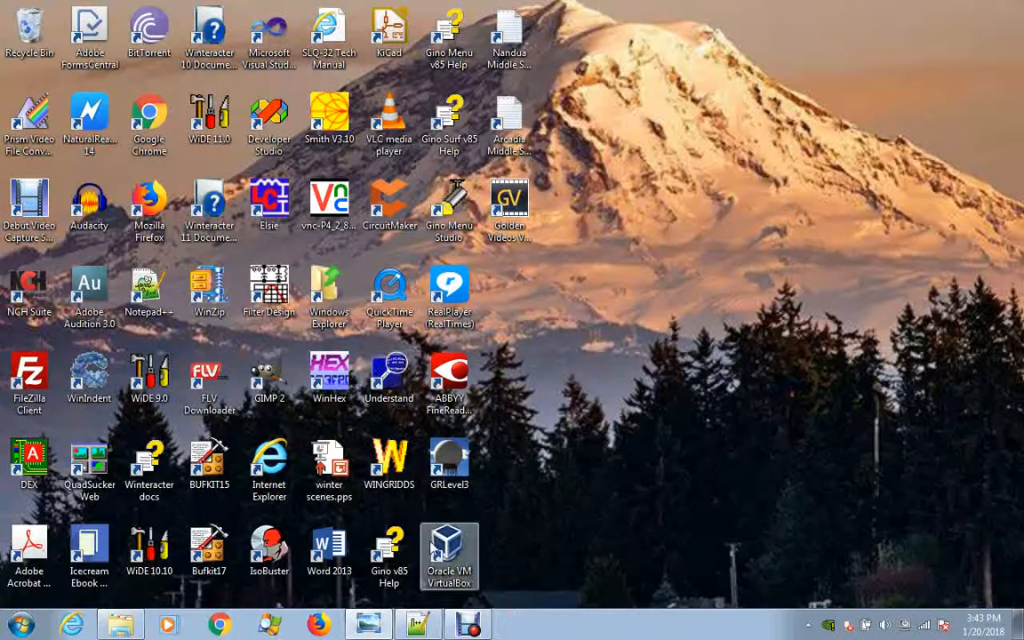
pyautogui.click(415, 626)
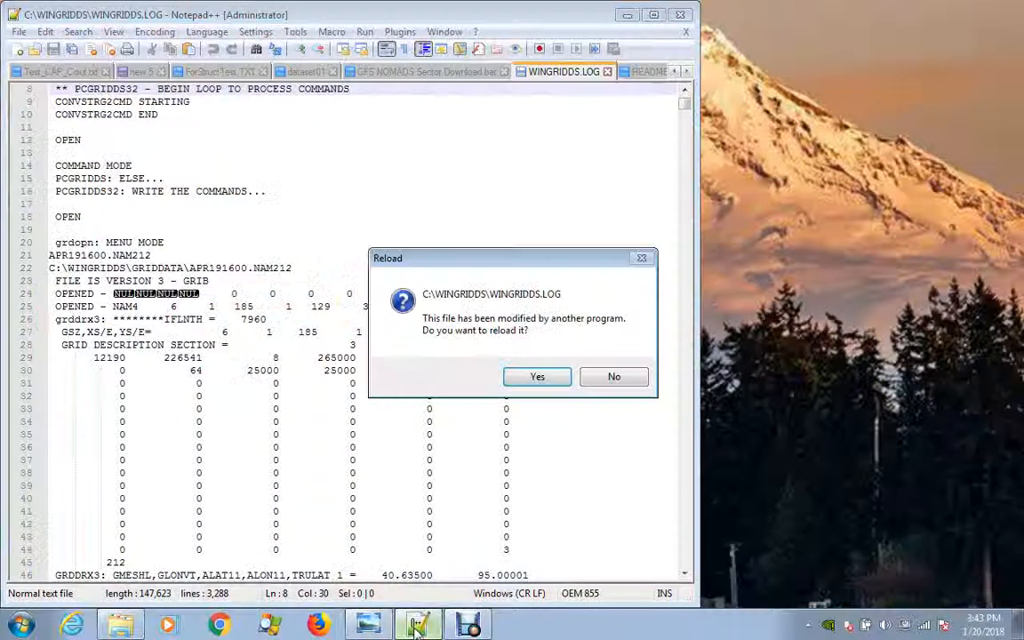
pyautogui.click(535, 377)
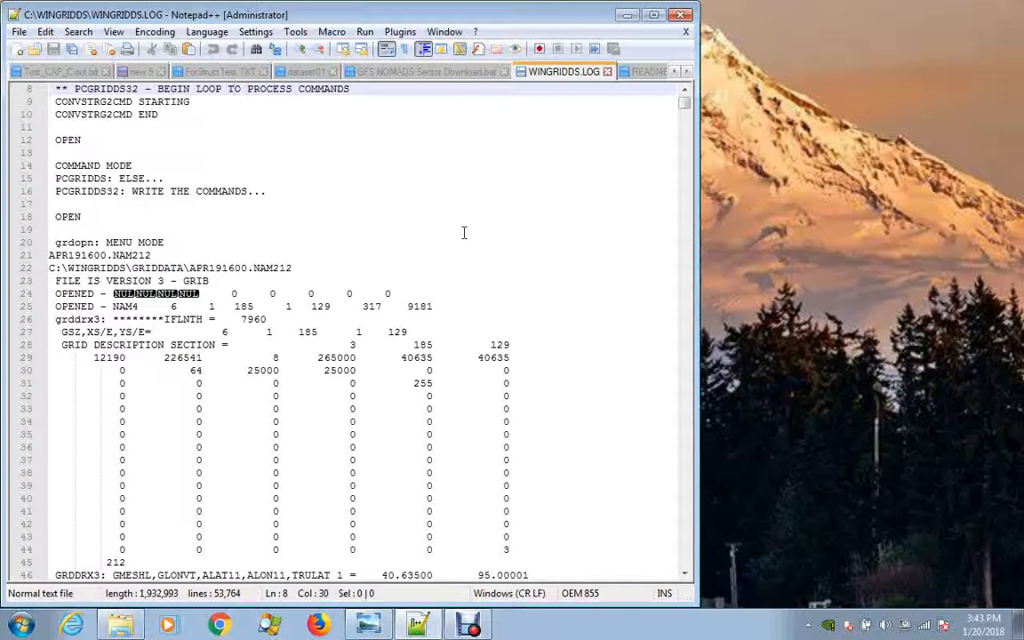
# Examine WINGRIDDS.LOG from its opening lines through the data file listing and the logged HGHT, WIND, WIND BARB and WIND STRM commands.
pyautogui.scroll(3, 230, 183)
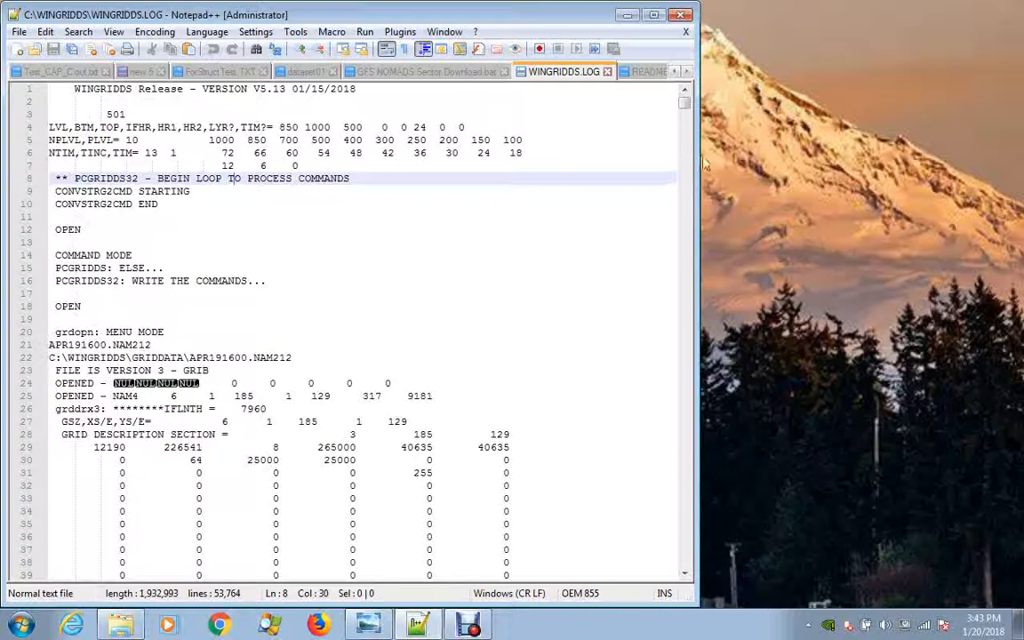
pyautogui.scroll(-5, 578, 312)
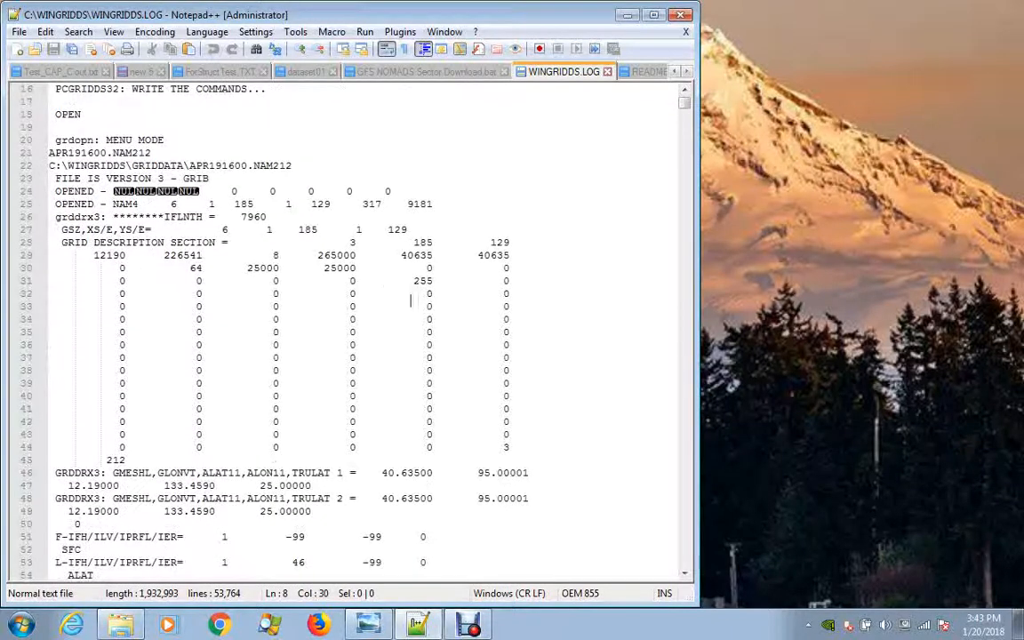
pyautogui.scroll(-6, 472, 342)
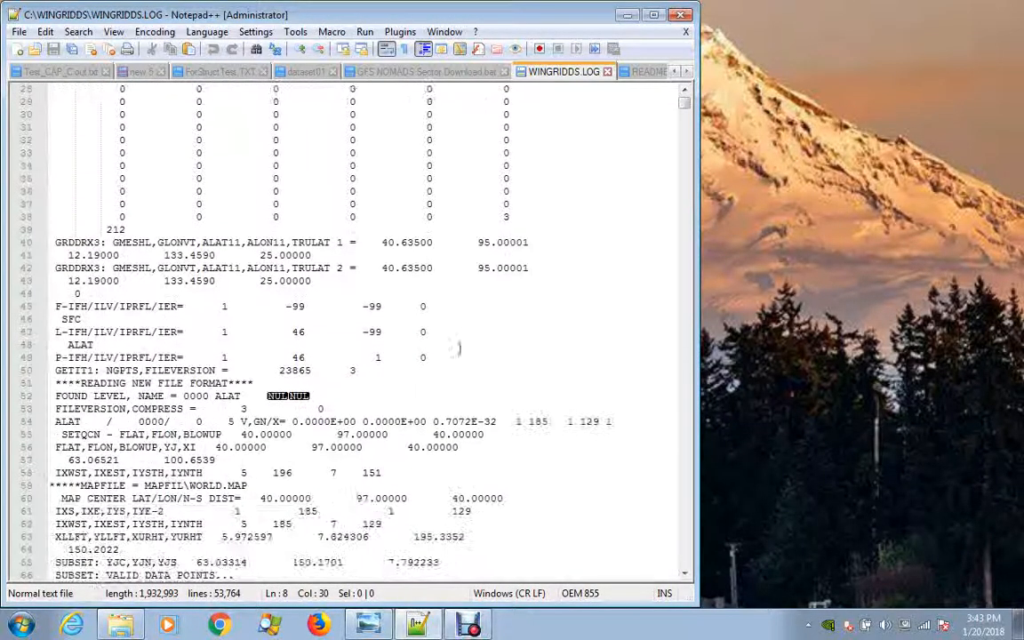
pyautogui.scroll(-5, 230, 406)
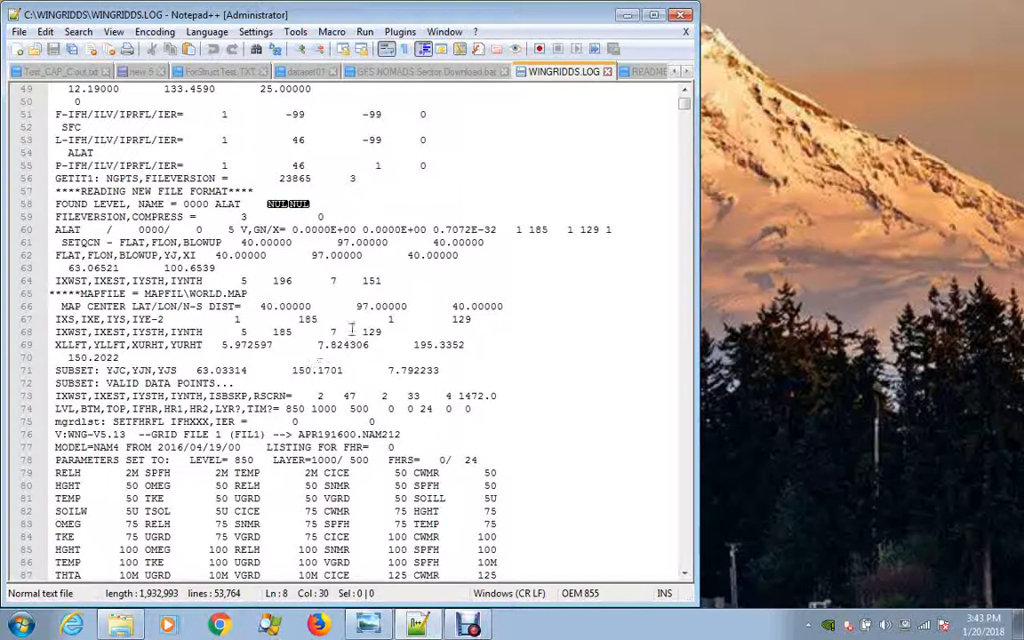
pyautogui.scroll(-7, 427, 333)
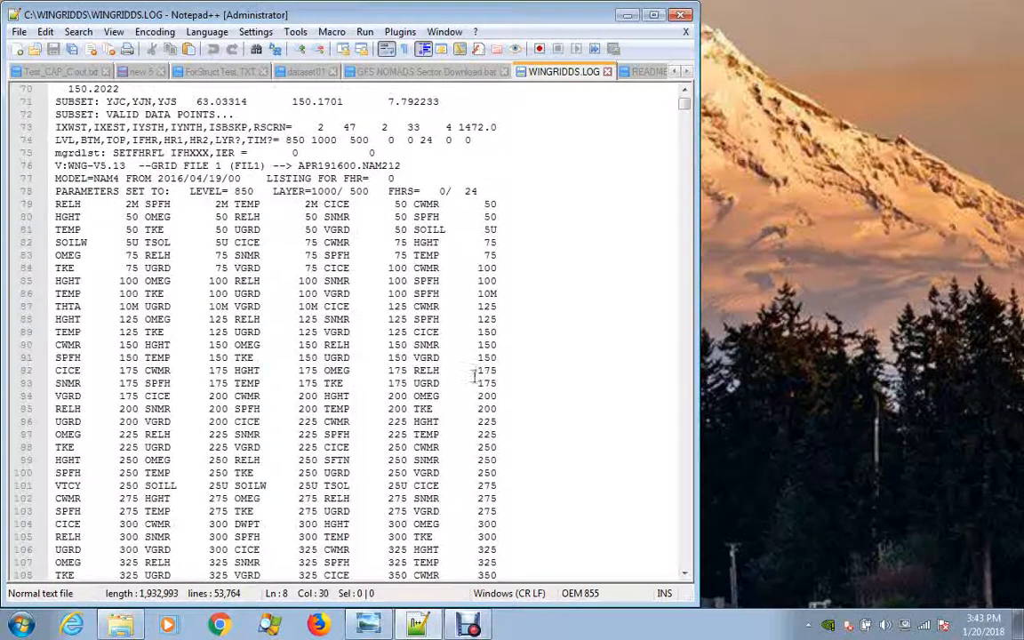
pyautogui.scroll(-17, 478, 373)
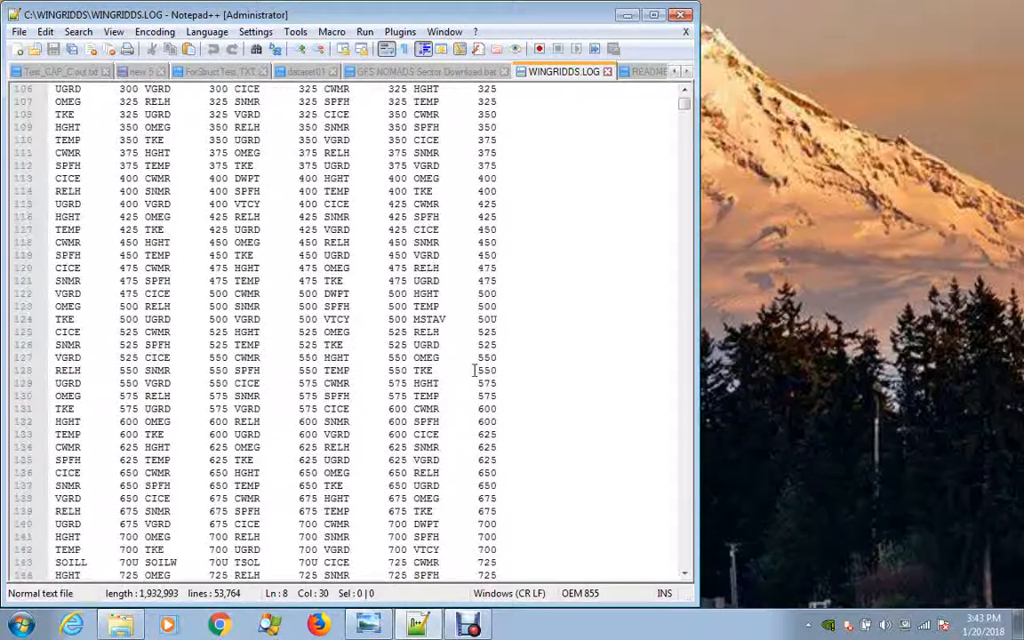
pyautogui.scroll(-20, 477, 372)
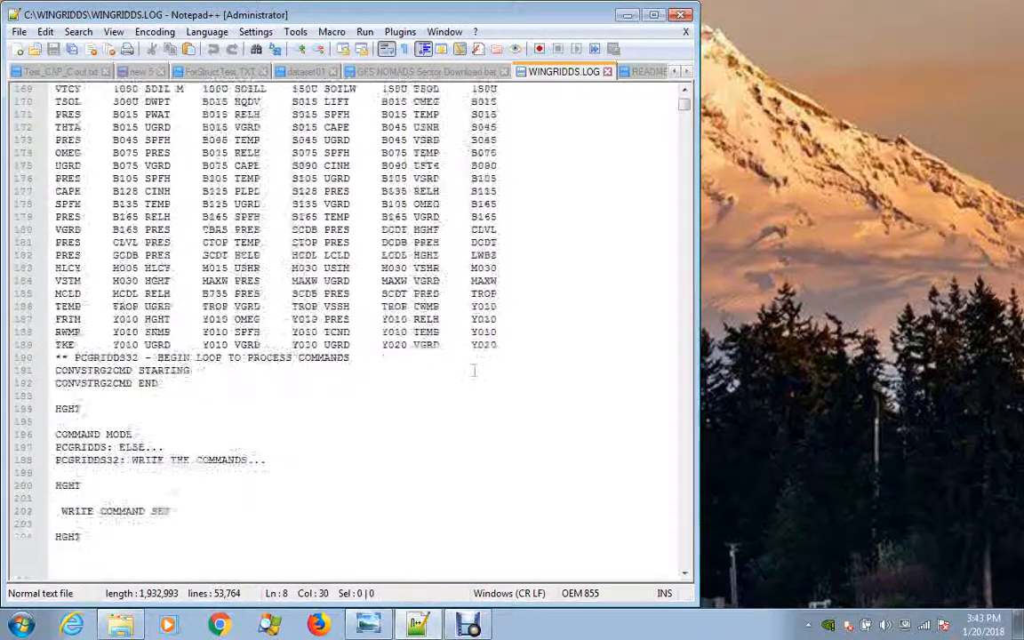
pyautogui.scroll(-6, 475, 367)
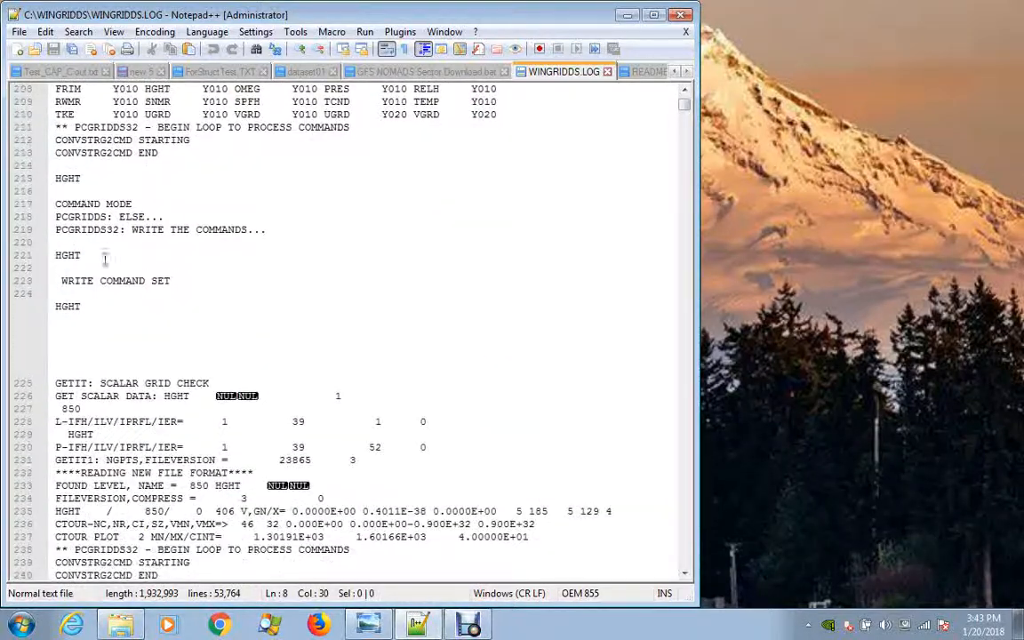
pyautogui.scroll(-3, 88, 307)
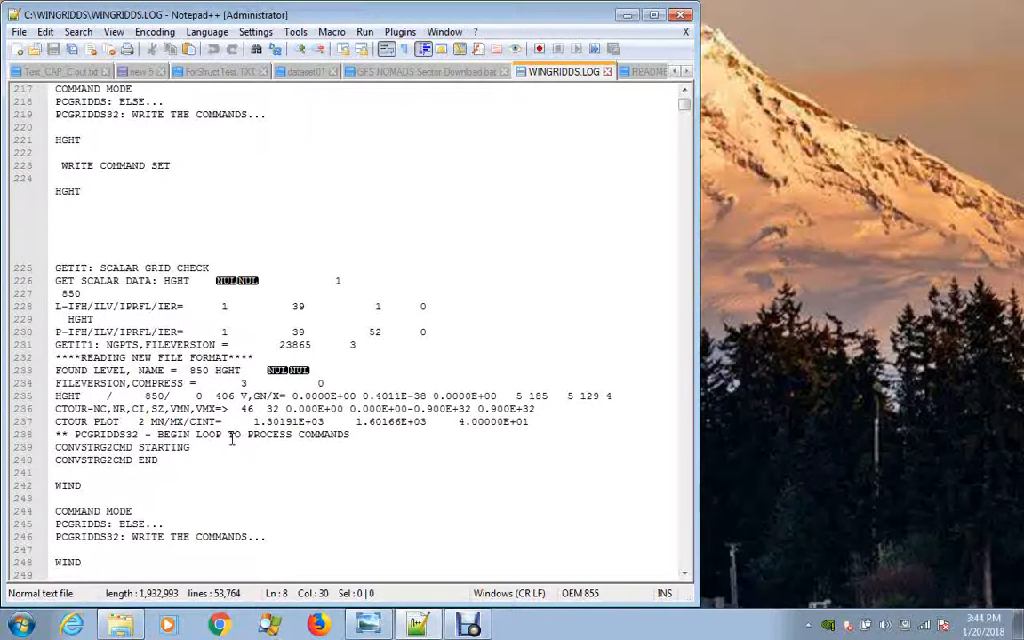
pyautogui.scroll(-15, 231, 438)
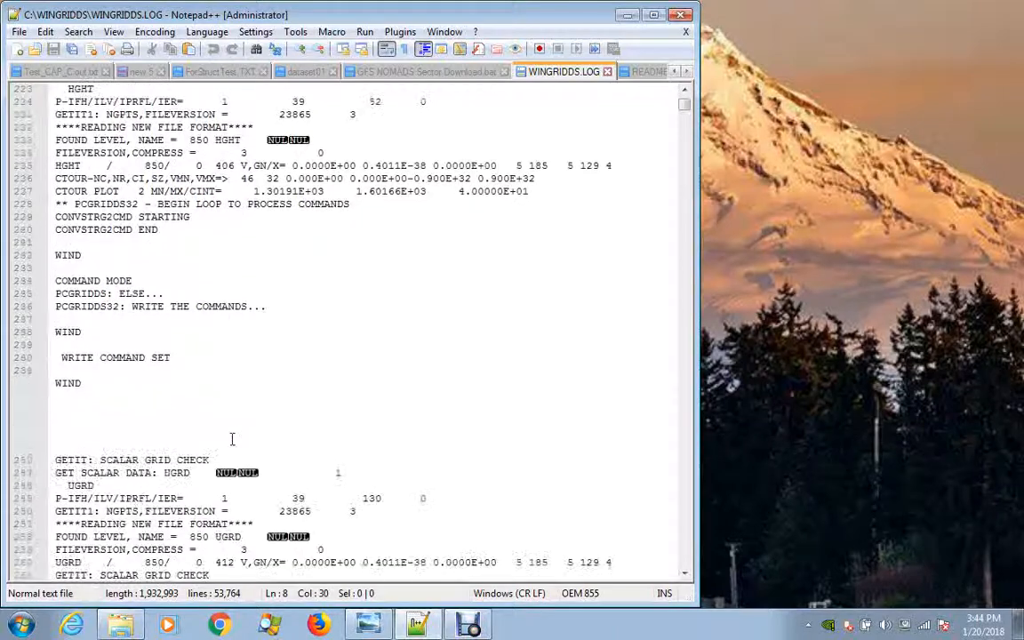
pyautogui.scroll(-10, 231, 439)
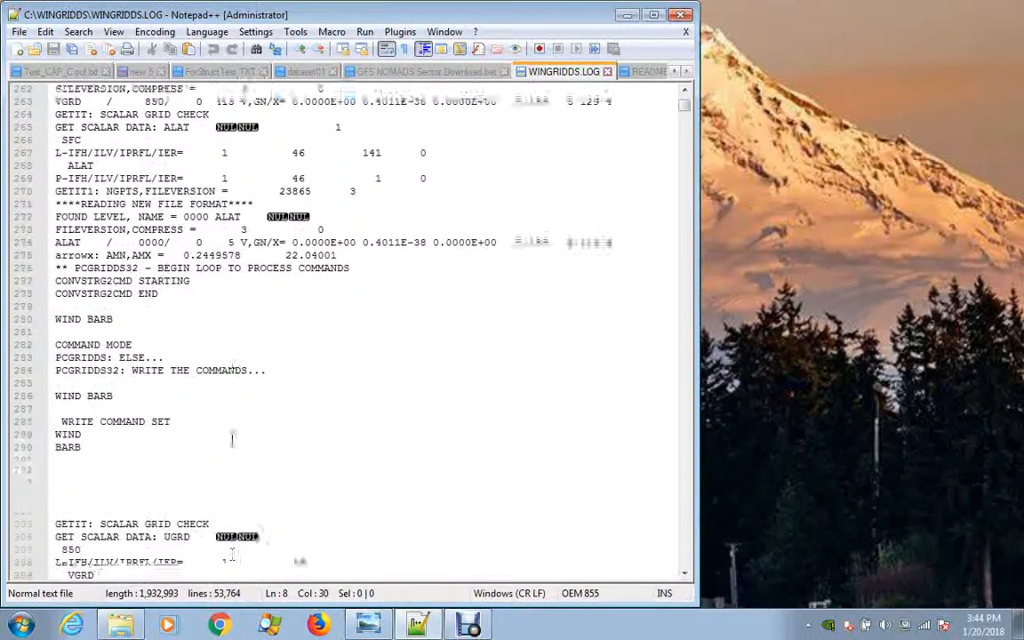
pyautogui.scroll(-15, 231, 438)
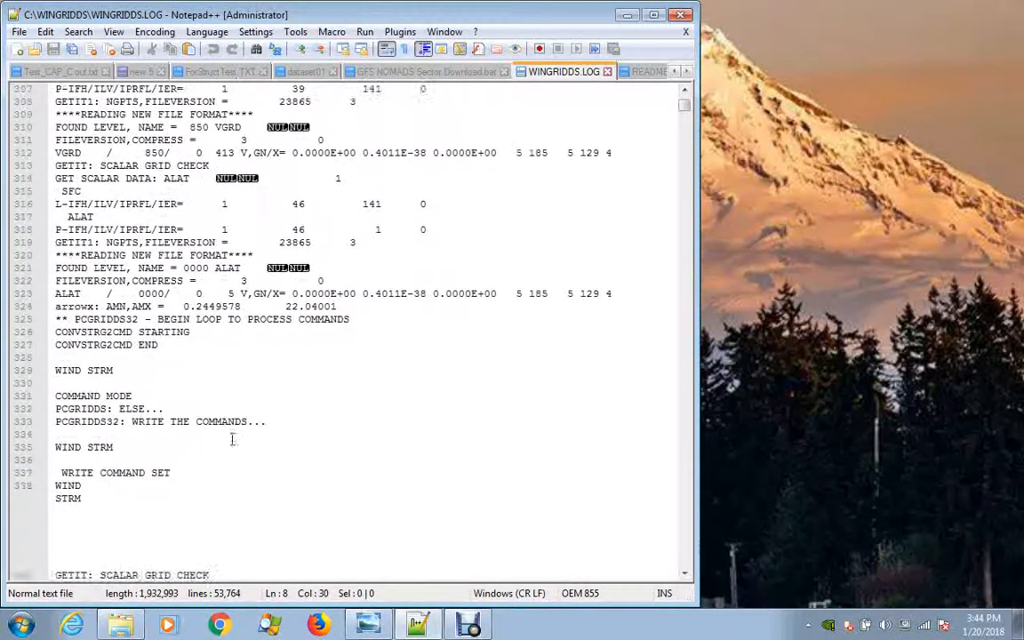
pyautogui.scroll(7, 232, 431)
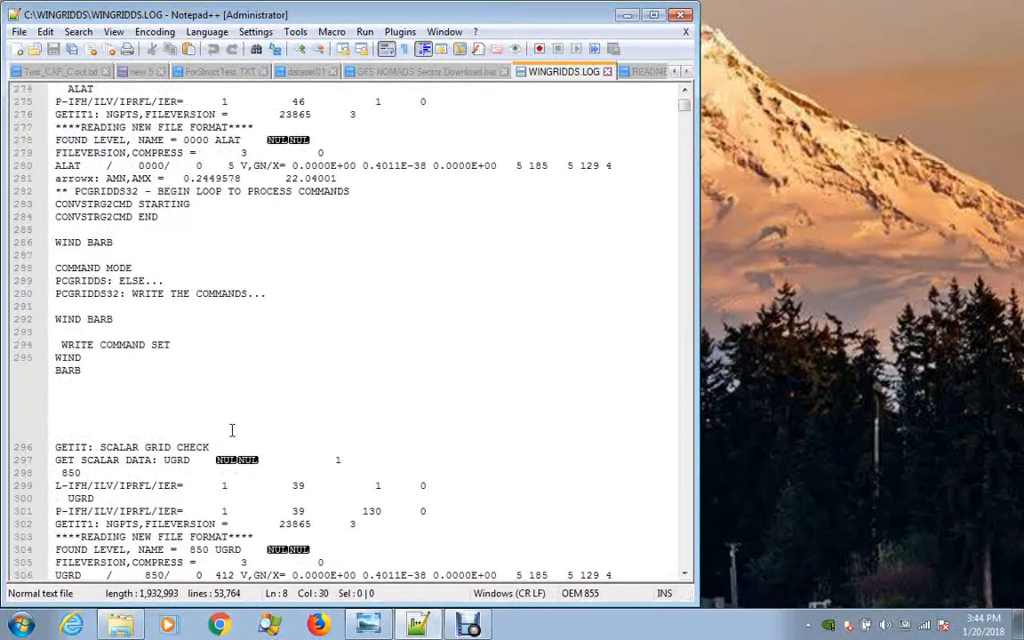
# Look back through WINGRIDDS.LOG from the WIND BARB entries, past the parameter and level listing, to the release header at the file's beginning.
pyautogui.scroll(4, 231, 431)
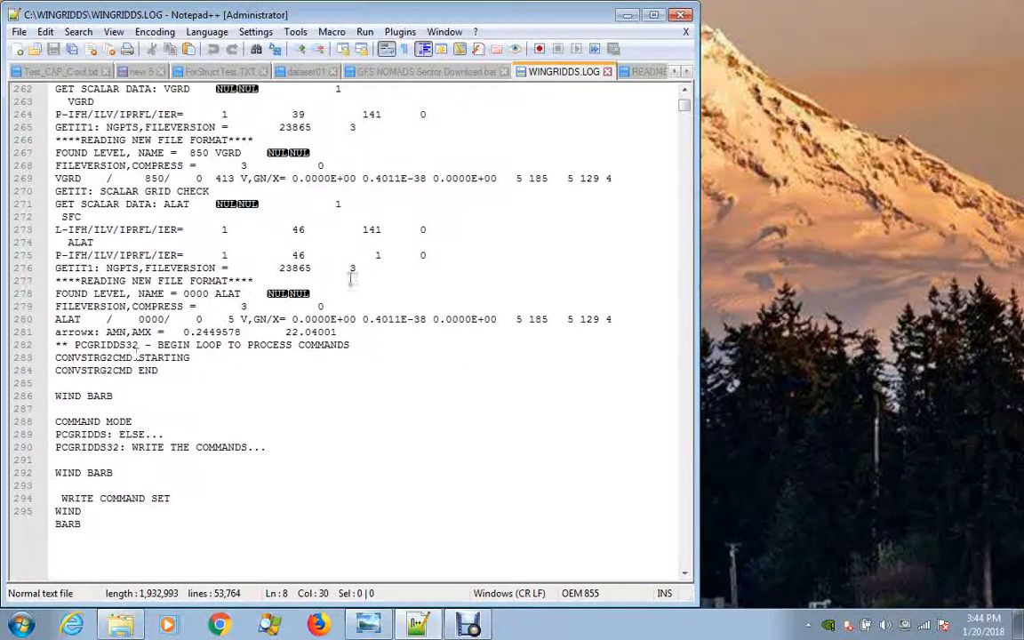
pyautogui.scroll(17, 388, 395)
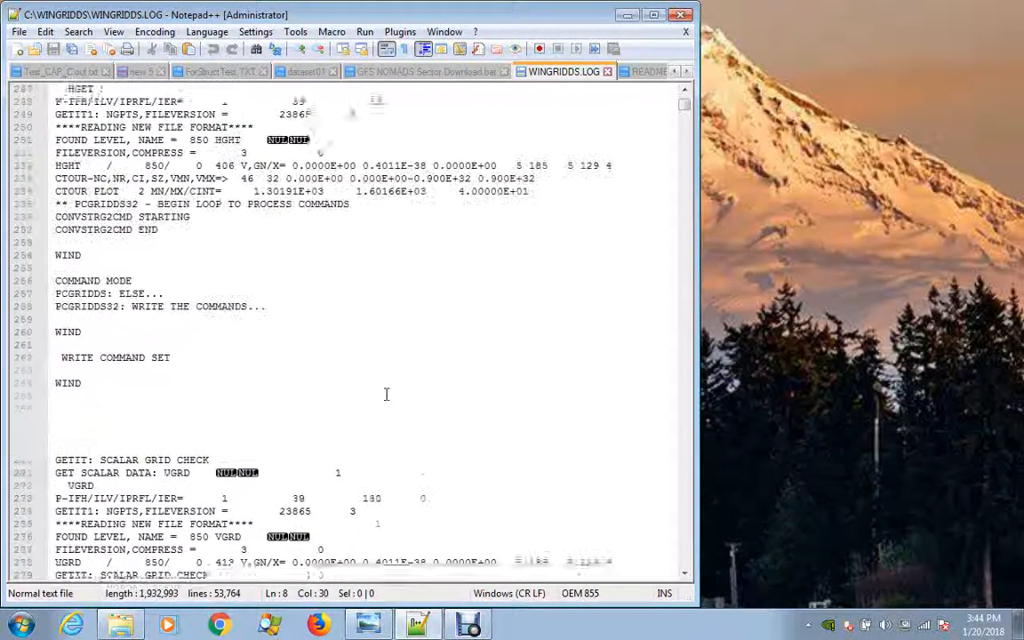
pyautogui.scroll(20, 387, 395)
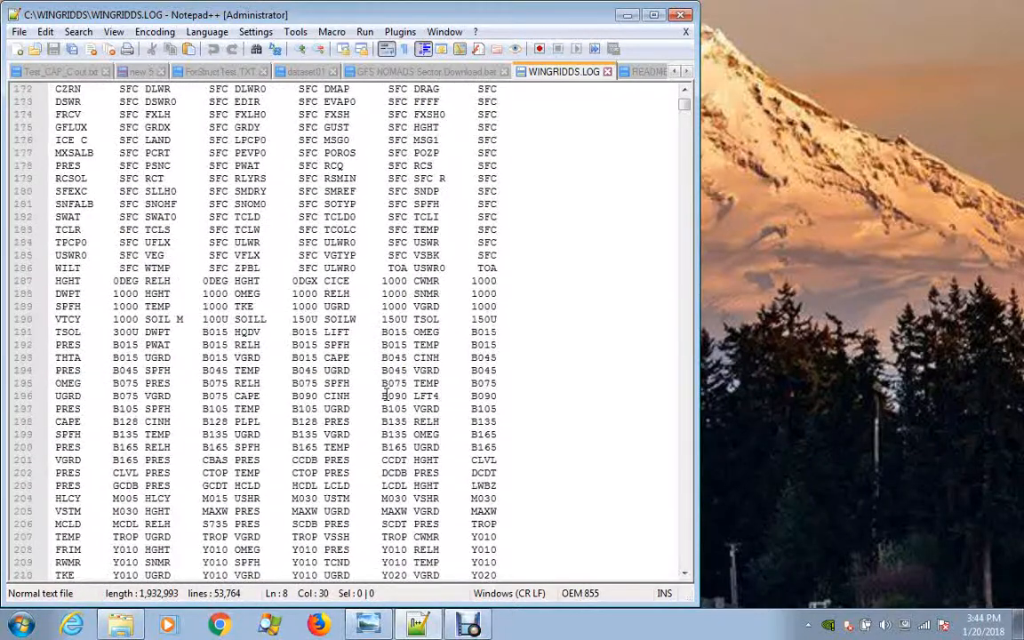
pyautogui.scroll(7, 388, 395)
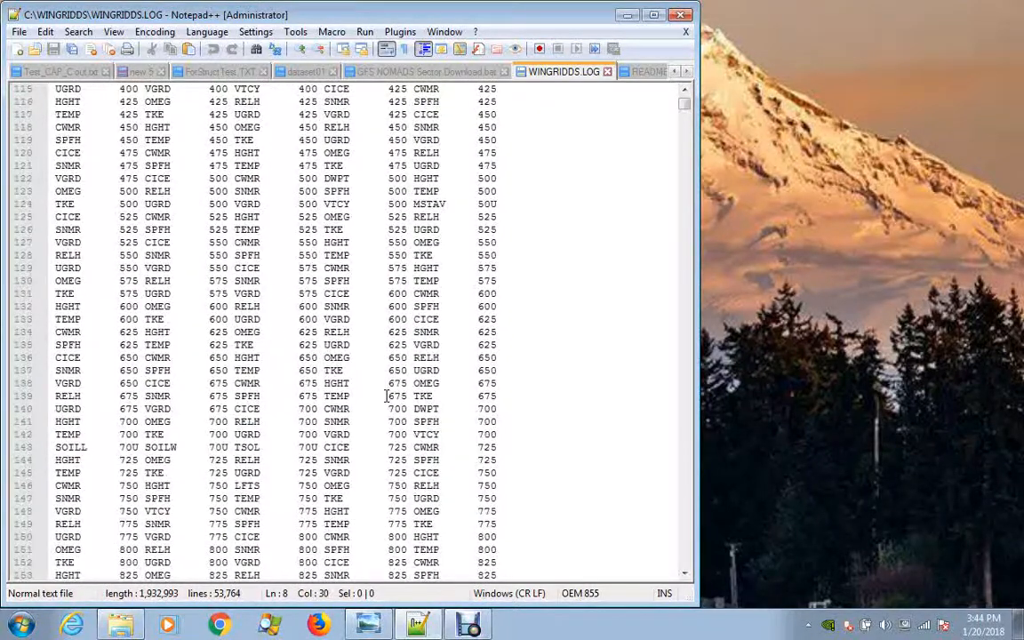
pyautogui.scroll(20, 388, 395)
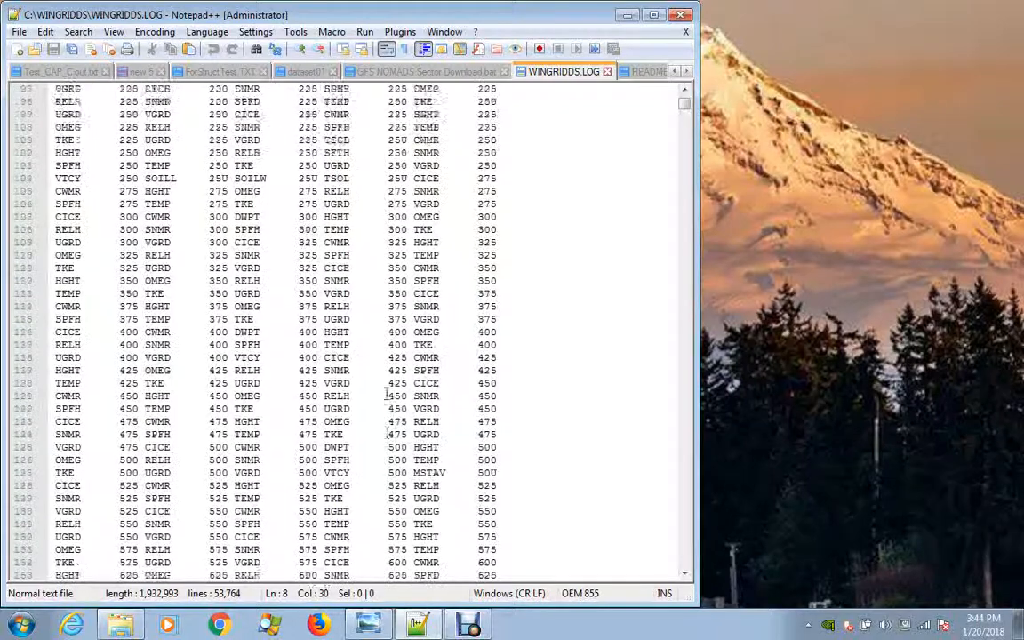
pyautogui.scroll(12, 386, 392)
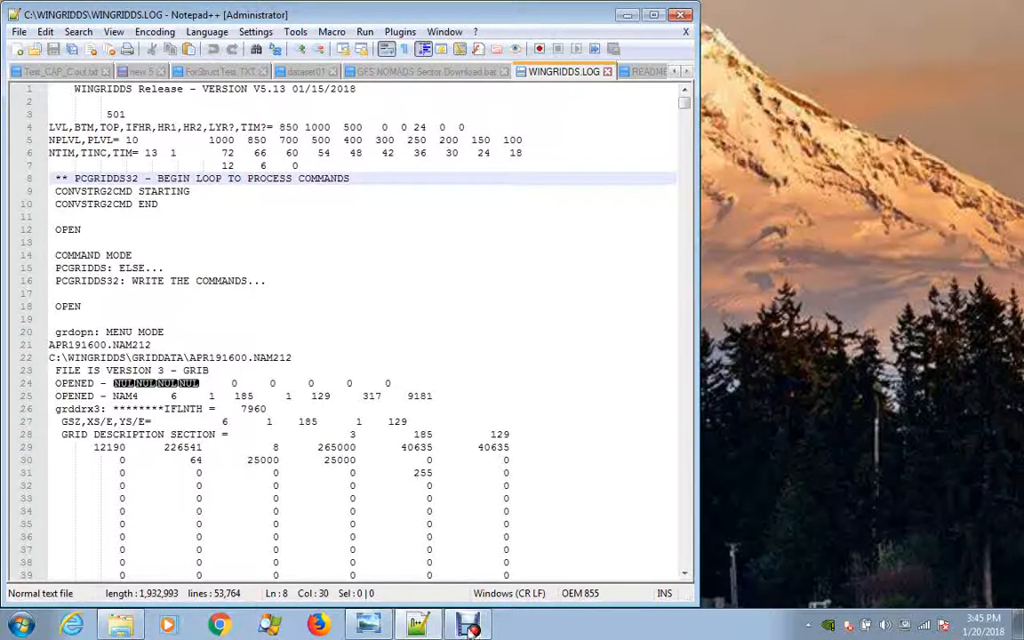
pyautogui.click(468, 627)
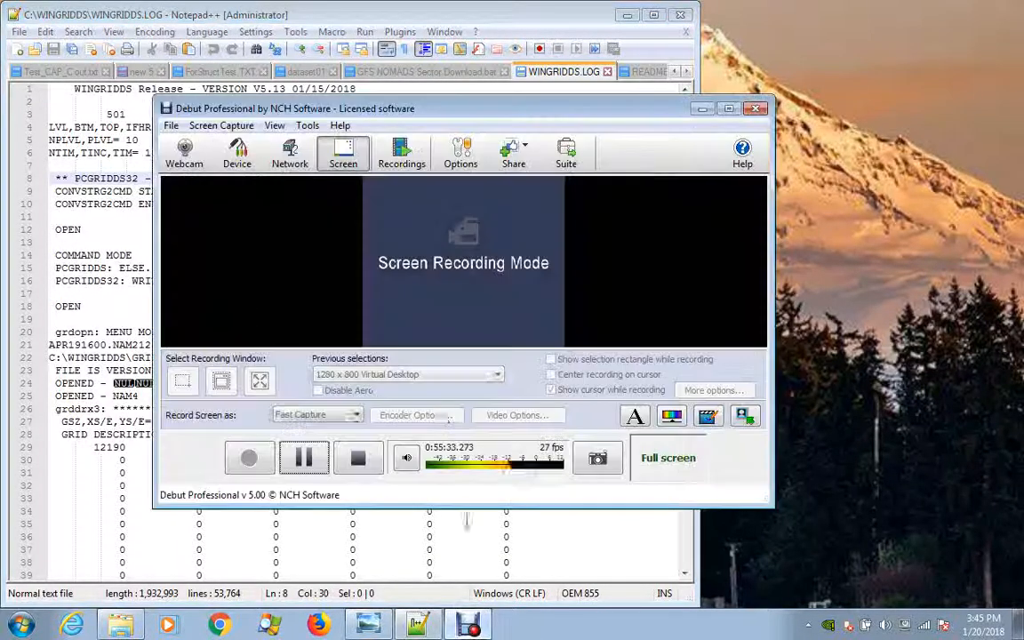